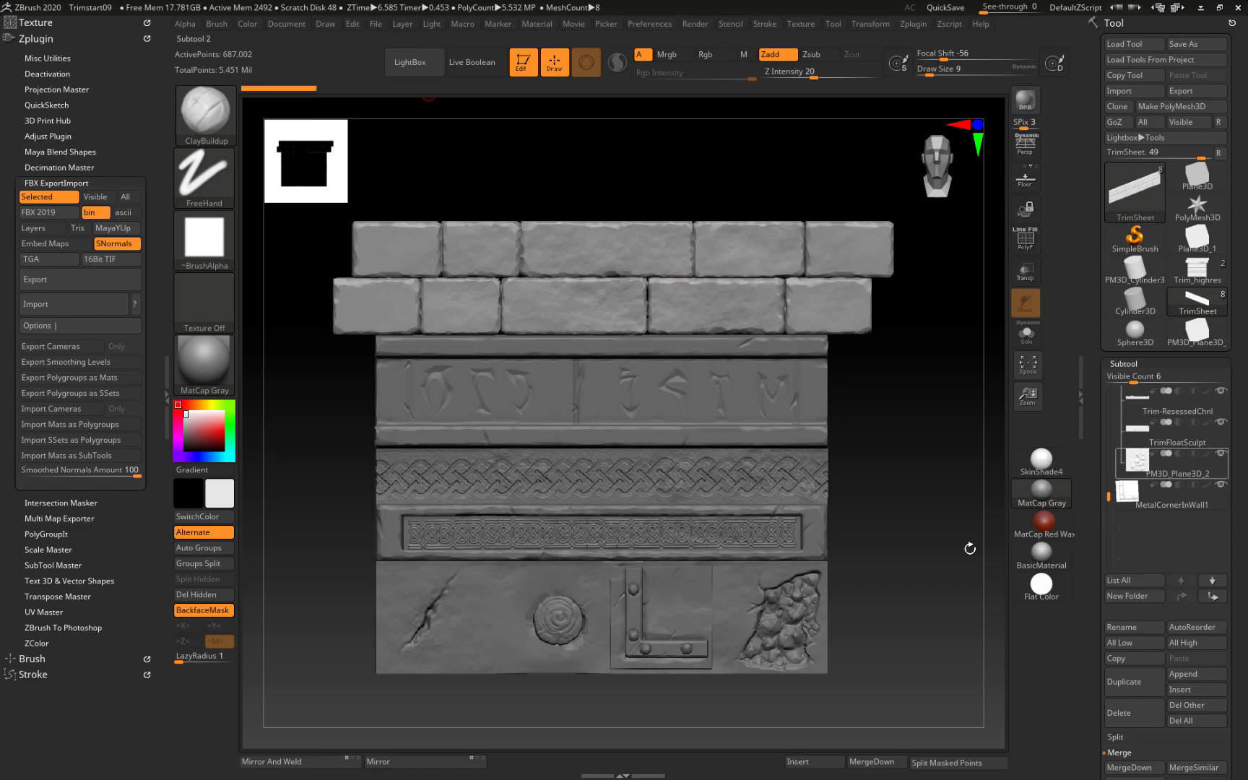
# Step: Examine the metal corner, rock patch and TrimFloatSculpt subtools by selecting each one on the trim sheet
pyautogui.click(1169, 499)
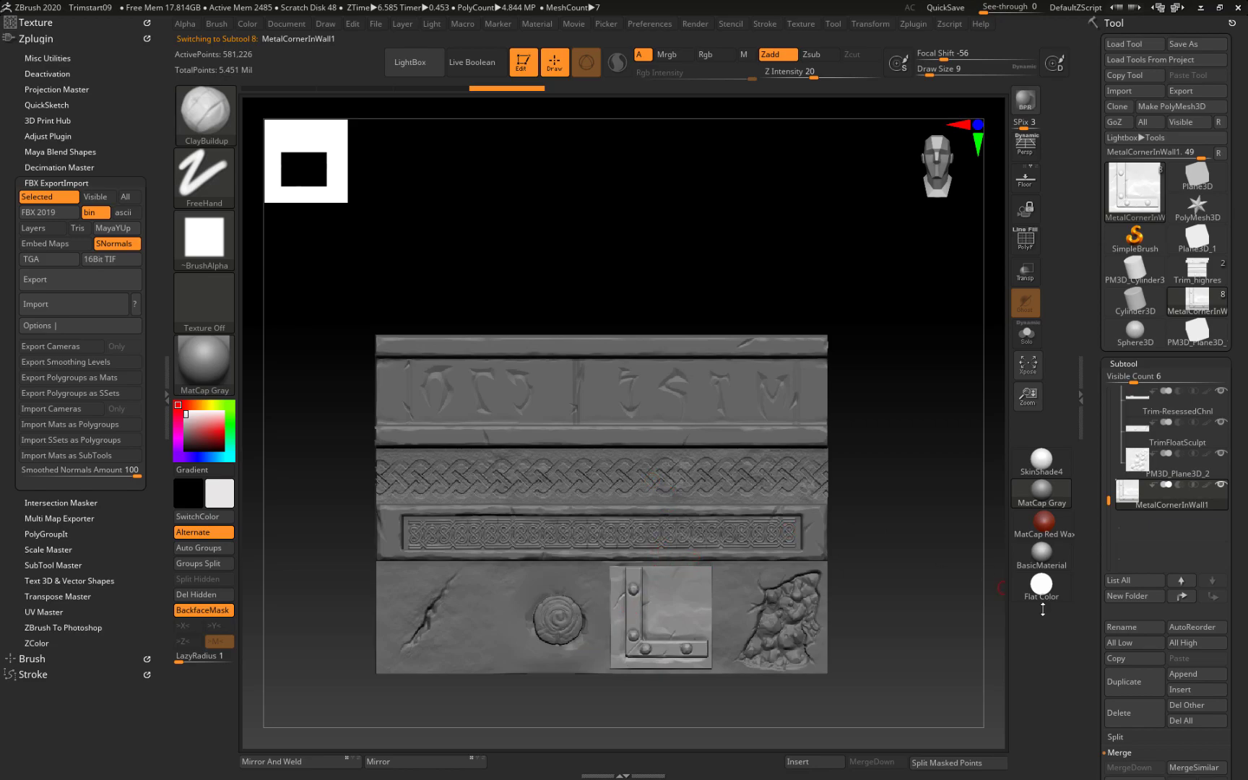
pyautogui.moveTo(953, 482)
pyautogui.keyDown('alt'); pyautogui.mouseDown()
pyautogui.moveTo(947, 581)
pyautogui.moveTo(959, 494)
pyautogui.mouseUp(); pyautogui.keyUp('alt')
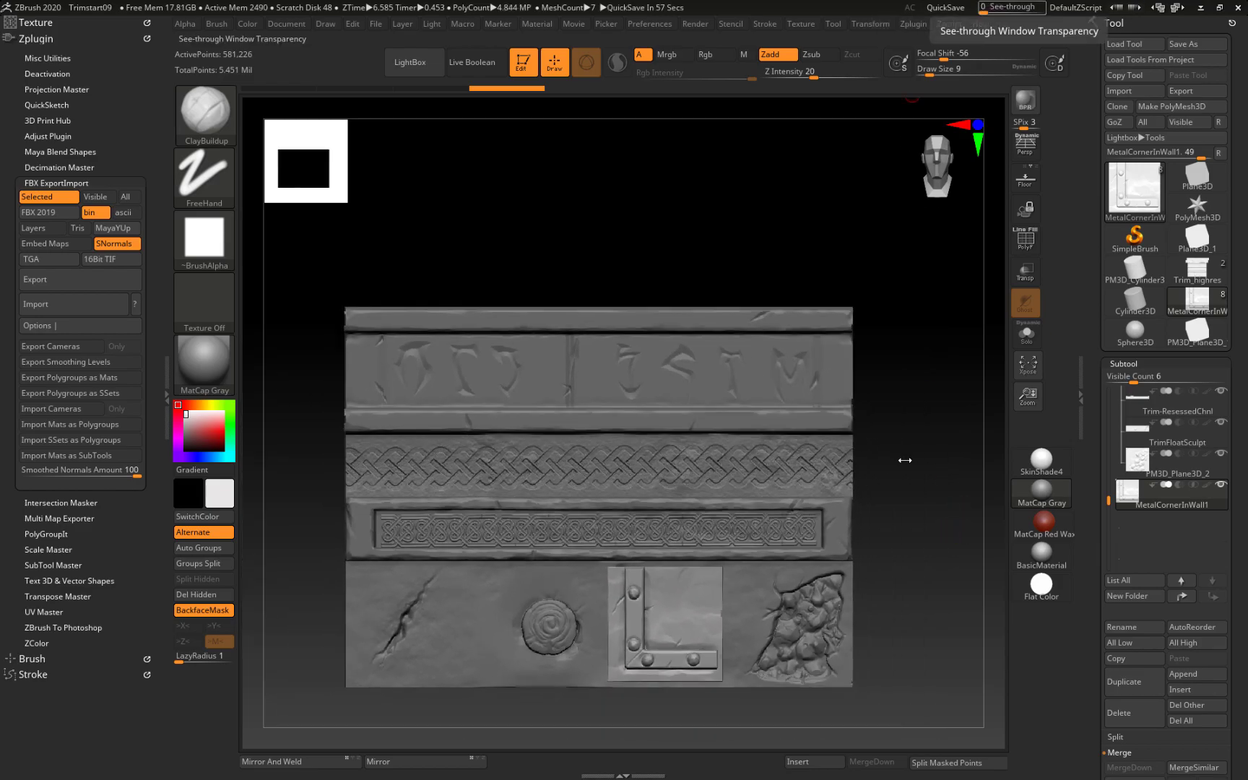
pyautogui.moveTo(927, 552); pyautogui.dragTo(931, 370)
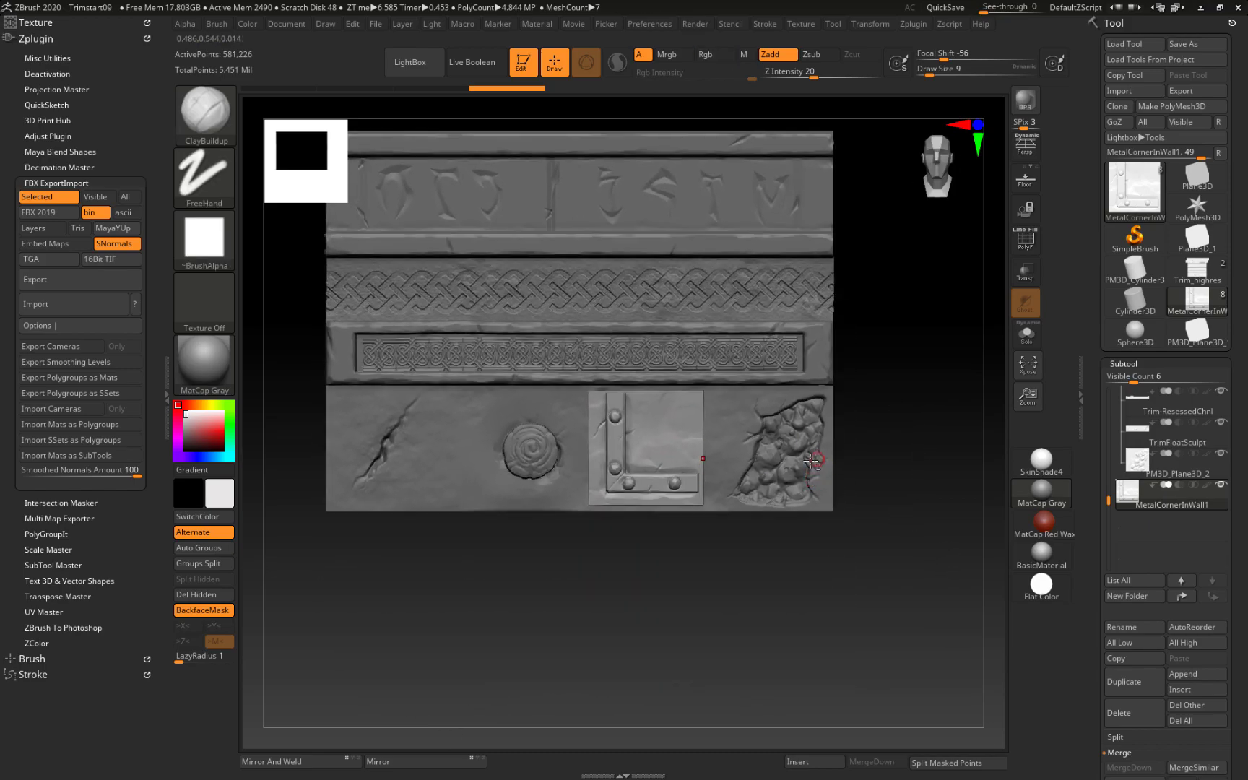
pyautogui.keyDown('alt'); pyautogui.click(792, 460); pyautogui.keyUp('alt')
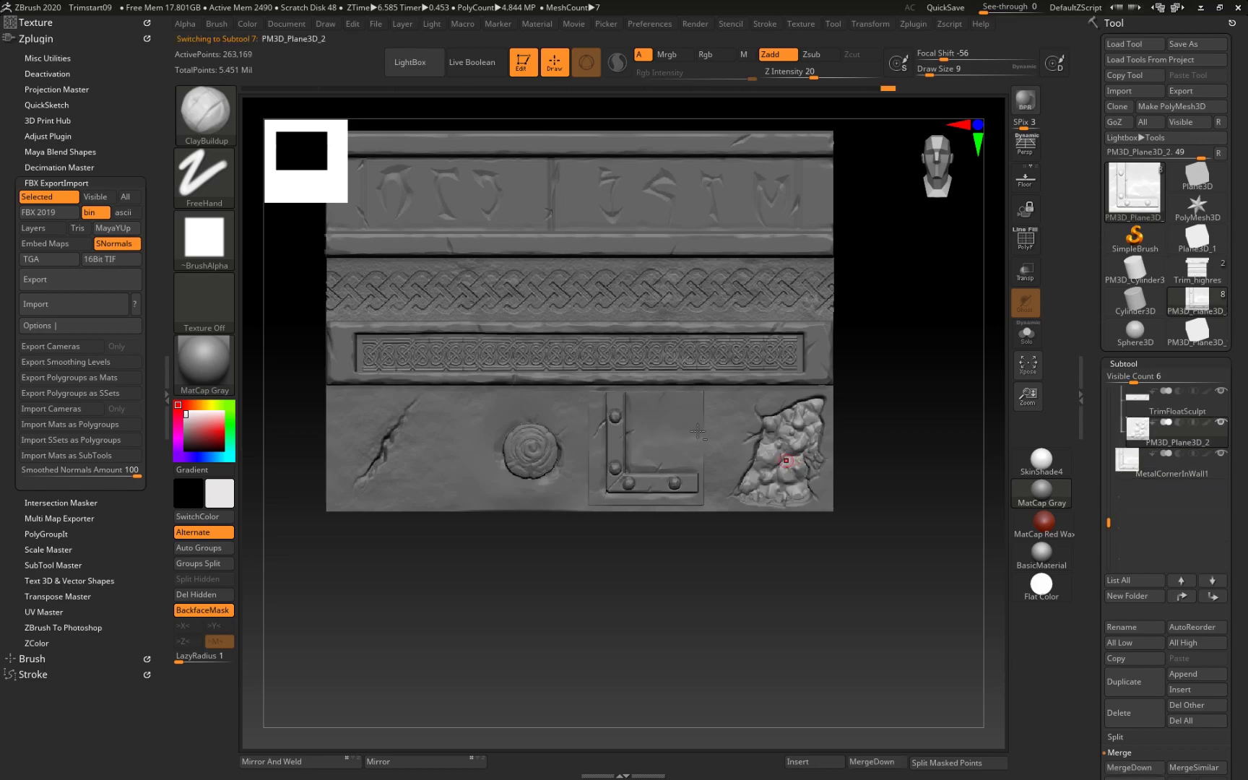
pyautogui.moveTo(1222, 429)
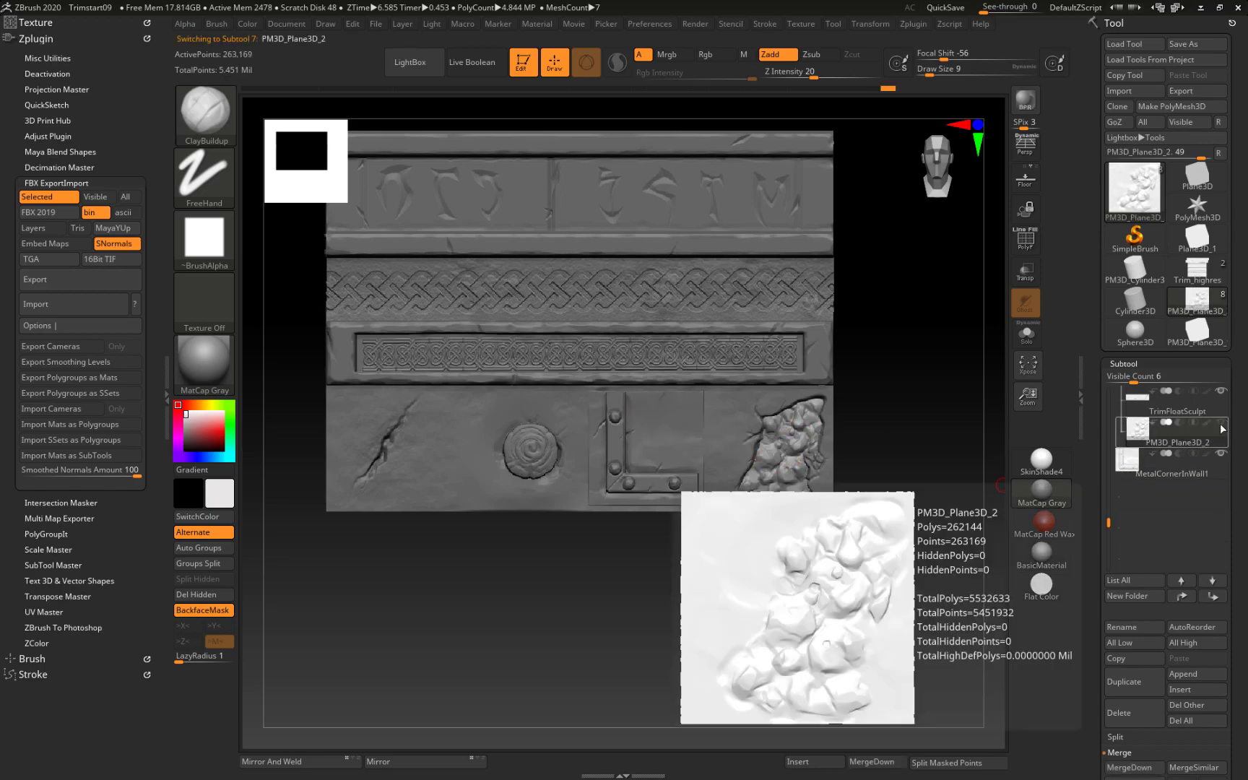
pyautogui.keyDown('alt'); pyautogui.click(825, 478); pyautogui.keyUp('alt')
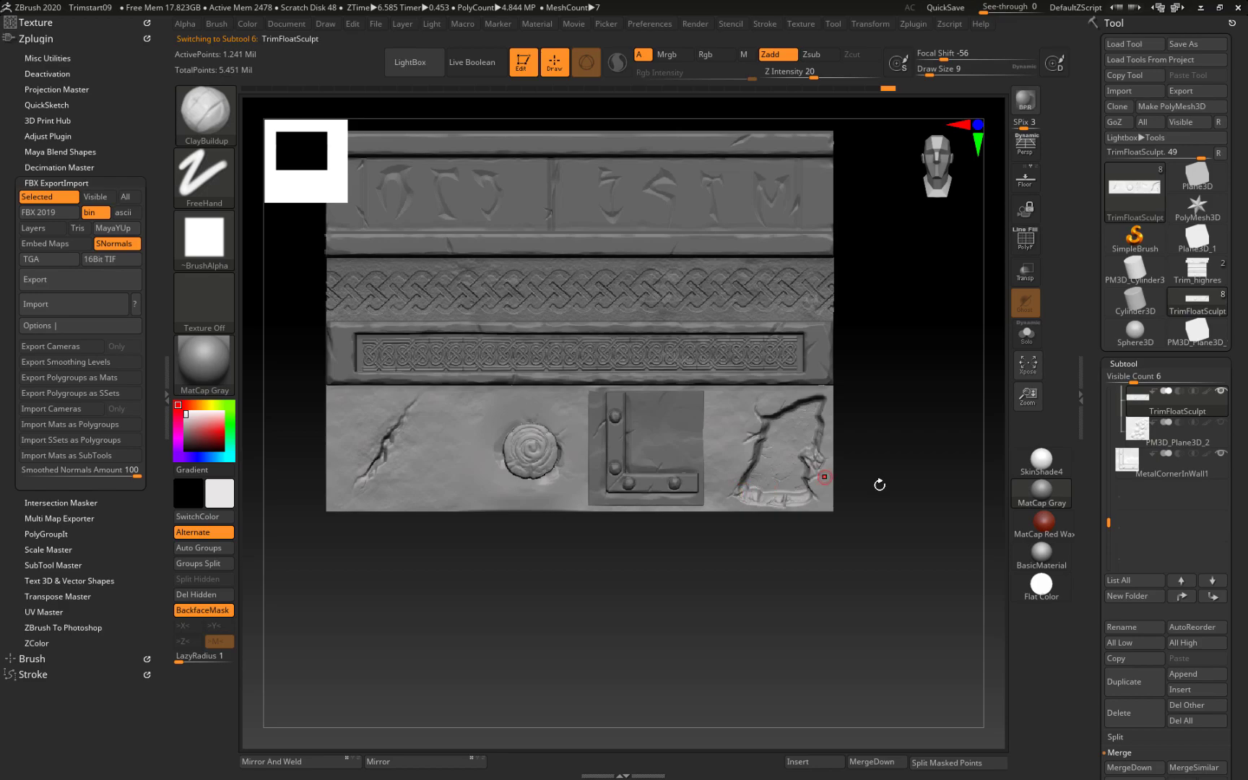
# Step: Make the TrimSheet brick subtool visible again and frame the whole trim sheet from the front
pyautogui.click(1220, 423)
pyautogui.moveTo(891, 521); pyautogui.dragTo(870, 555)
pyautogui.keyDown('alt'); pyautogui.moveTo(933, 340); pyautogui.dragTo(951, 456); pyautogui.keyUp('alt')
pyautogui.moveTo(1109, 519); pyautogui.dragTo(1106, 365)
pyautogui.click(1221, 391)
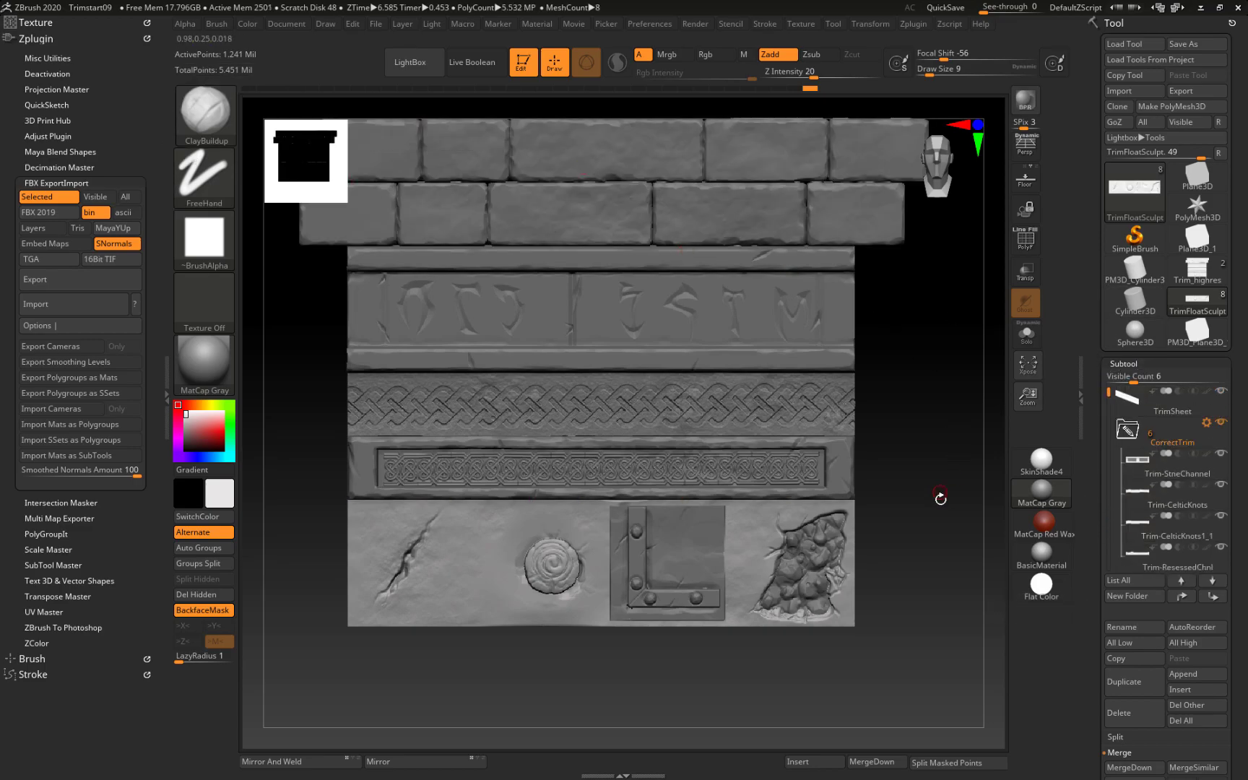
pyautogui.keyDown('alt'); pyautogui.moveTo(921, 582); pyautogui.dragTo(919, 543); pyautogui.keyUp('alt')
pyautogui.keyDown('alt'); pyautogui.moveTo(905, 429); pyautogui.dragTo(957, 453); pyautogui.keyUp('alt')
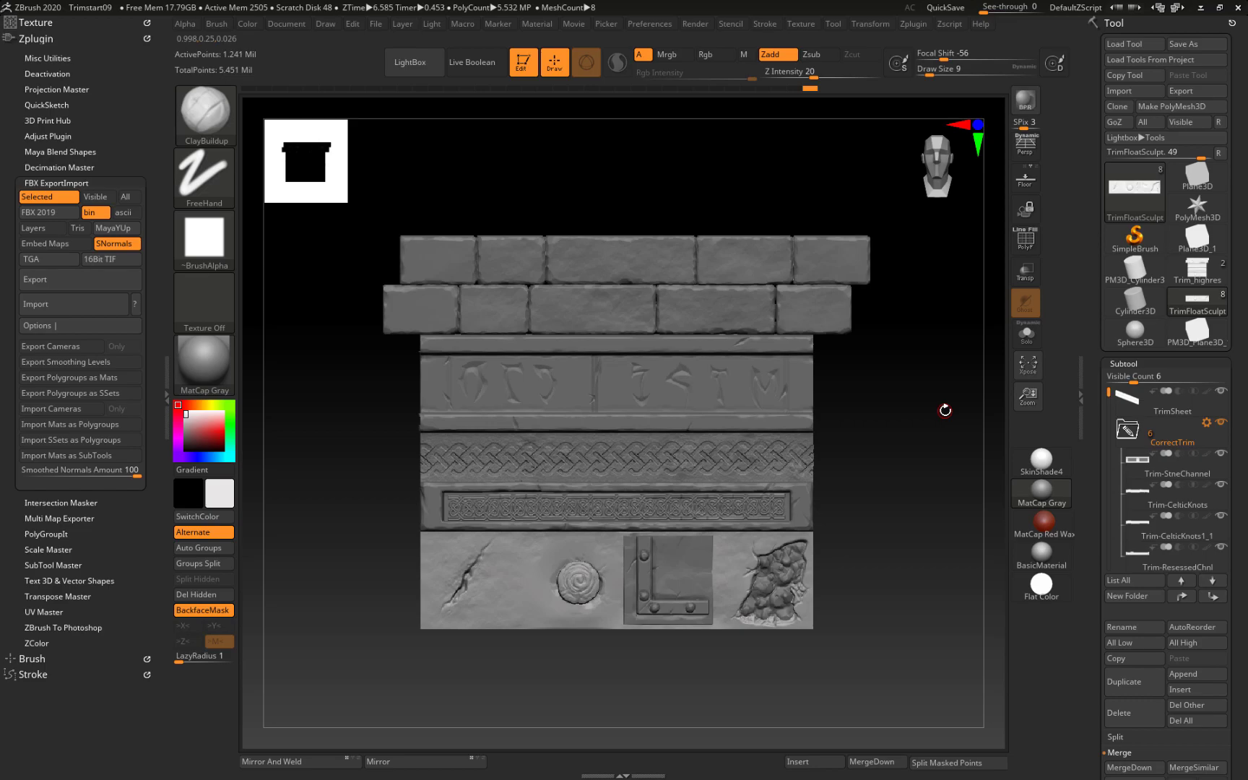
# Step: Turn on PolyFrame display and check the polygroups of the TrimFloatSculpt, stone channel and brick subtools
pyautogui.hotkey('shift', 'f')
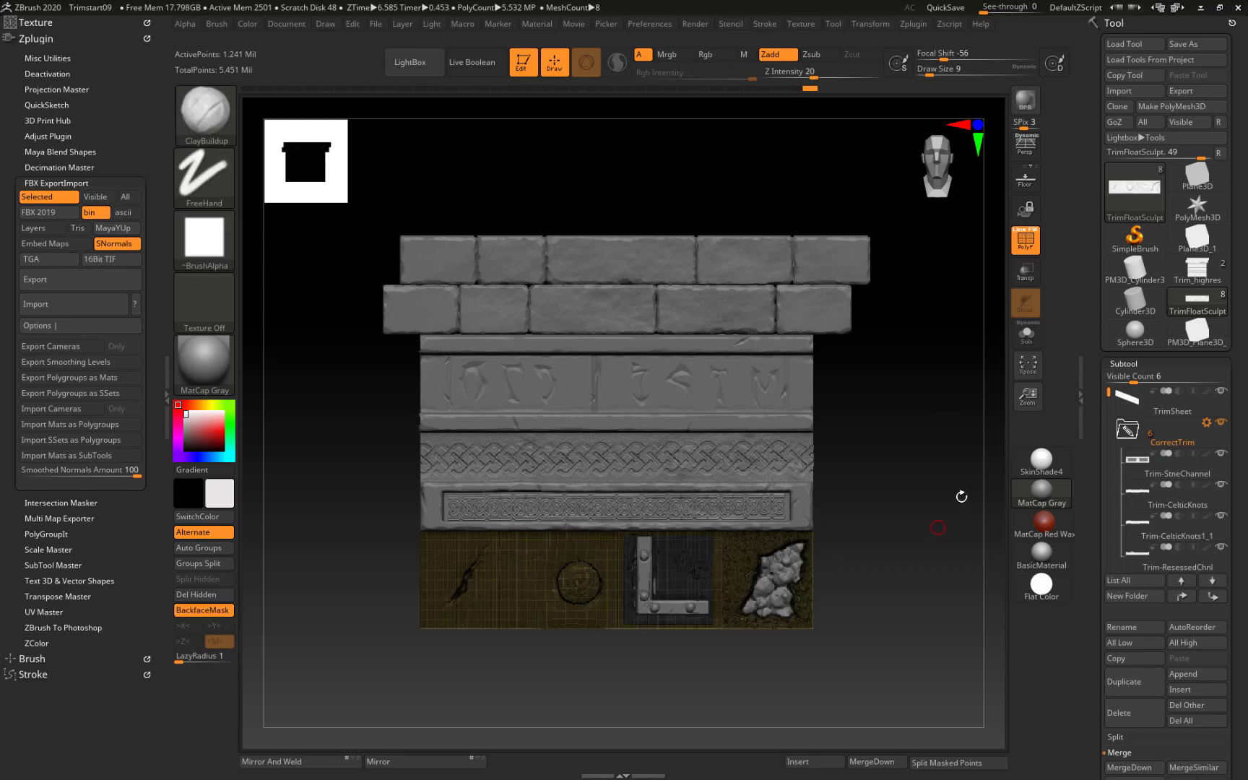
pyautogui.keyDown('alt'); pyautogui.click(724, 389); pyautogui.keyUp('alt')
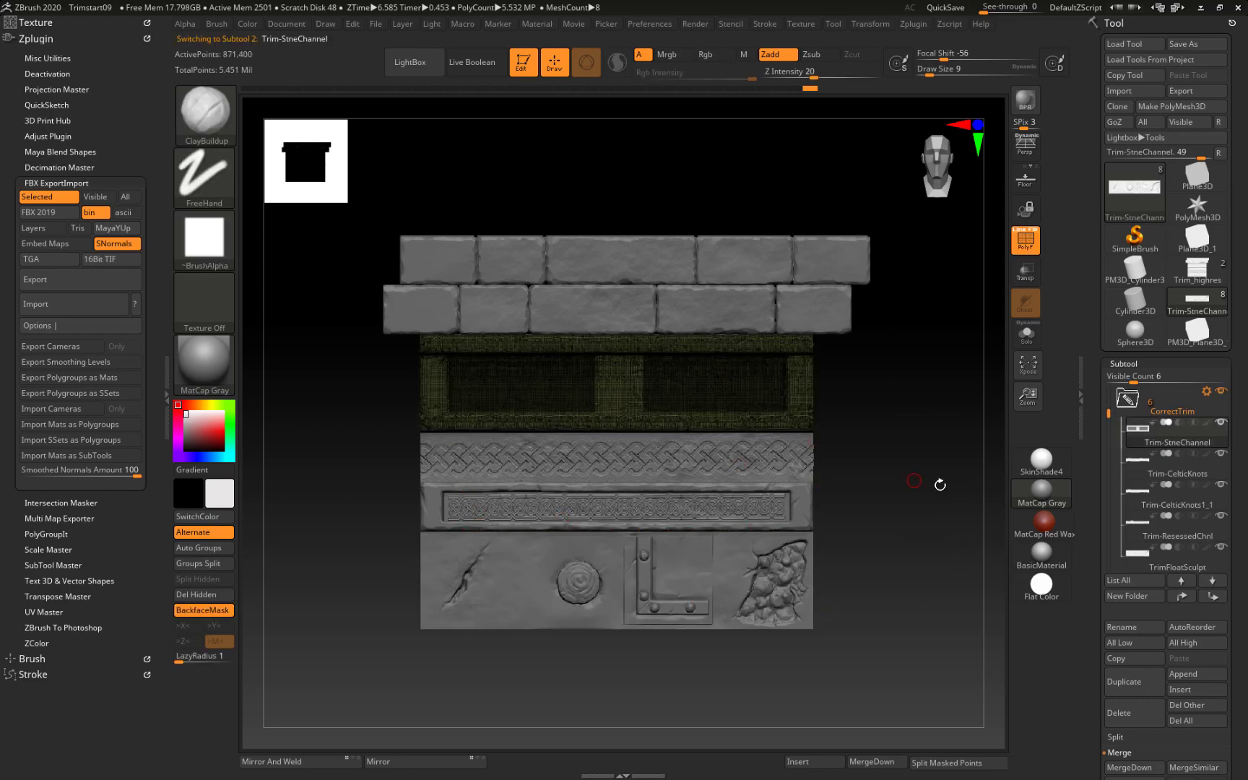
pyautogui.keyDown('alt'); pyautogui.click(765, 303); pyautogui.keyUp('alt')
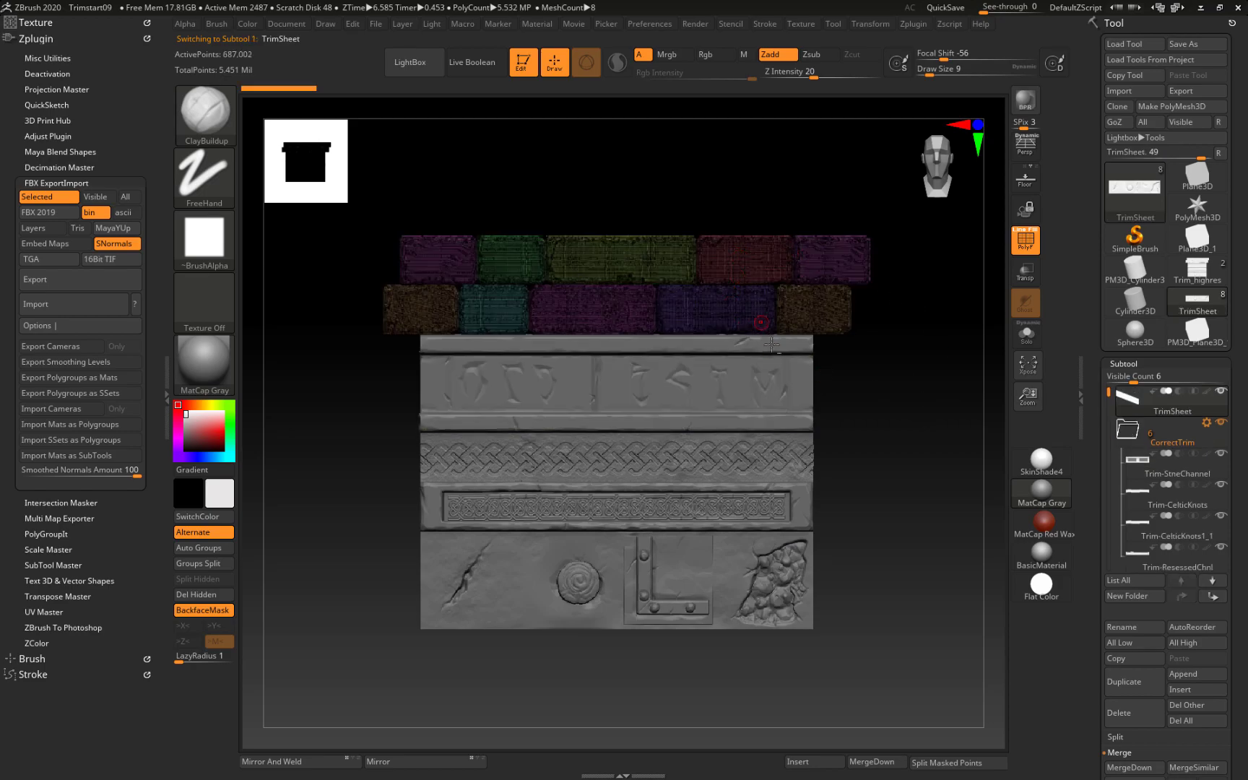
# Step: Select the Trim-StneChannel subtool and mask only its recessed rune panel, leaving the raised rails unmasked
pyautogui.keyDown('alt'); pyautogui.click(756, 388); pyautogui.keyUp('alt')
pyautogui.moveTo(917, 395)
pyautogui.keyDown('ctrl'); pyautogui.mouseDown(button='right')
pyautogui.moveTo(930, 467)
pyautogui.moveTo(911, 371)
pyautogui.moveTo(869, 416)
pyautogui.moveTo(881, 405)
pyautogui.mouseUp(button='right'); pyautogui.keyUp('ctrl')
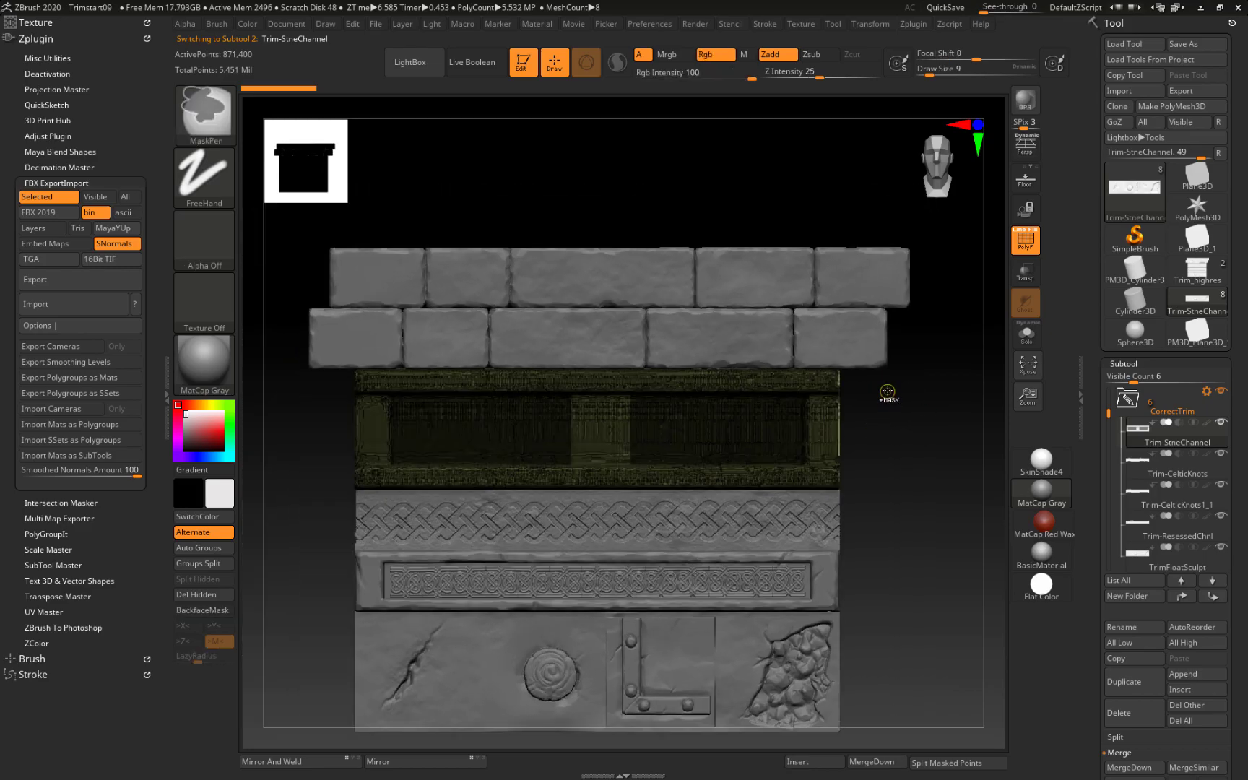
pyautogui.keyDown('ctrl'); pyautogui.moveTo(879, 390); pyautogui.dragTo(292, 464); pyautogui.keyUp('ctrl')
pyautogui.keyDown('ctrl'); pyautogui.moveTo(935, 399); pyautogui.dragTo(884, 425, button='right'); pyautogui.keyUp('ctrl')
pyautogui.hotkey('shift', 'f')
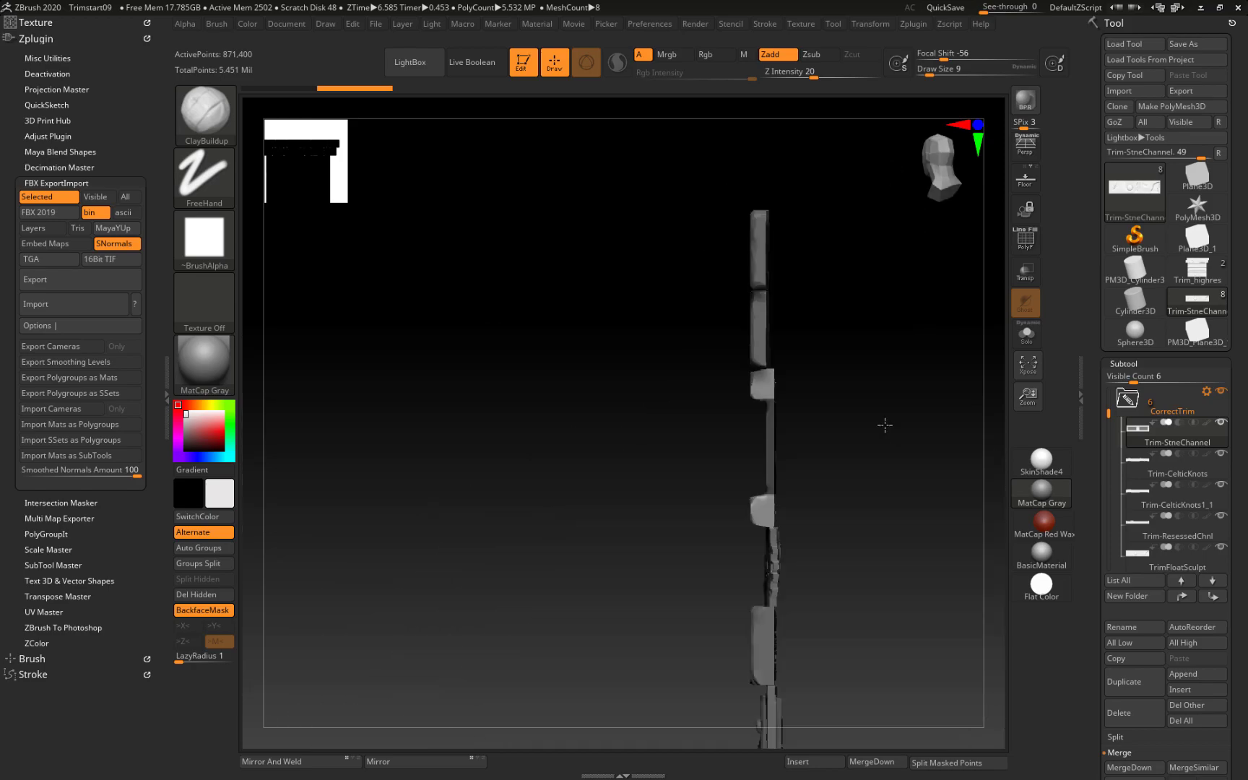
pyautogui.moveTo(633, 313)
pyautogui.keyDown('alt'); pyautogui.mouseDown(button='right')
pyautogui.moveTo(713, 549)
pyautogui.moveTo(601, 270)
pyautogui.mouseUp(button='right'); pyautogui.keyUp('alt')
pyautogui.moveTo(601, 270)
pyautogui.keyDown('ctrl'); pyautogui.mouseDown()
pyautogui.moveTo(715, 517)
pyautogui.moveTo(737, 515)
pyautogui.moveTo(733, 505)
pyautogui.mouseUp(); pyautogui.keyUp('ctrl')
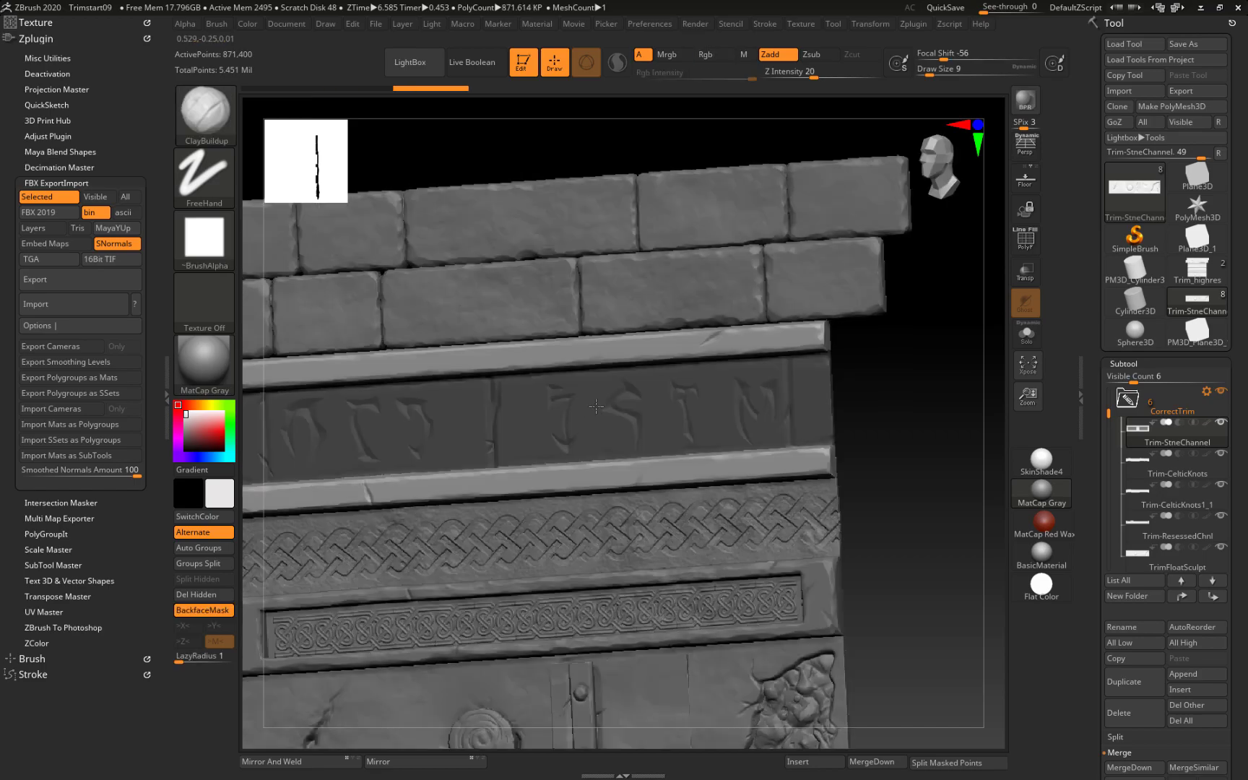
# Step: Turn the masked rune panel of the stone channel into its own polygroup with PolyFrame shown
pyautogui.moveTo(506, 361)
pyautogui.mouseDown(button='right')
pyautogui.moveTo(560, 282)
pyautogui.moveTo(724, 334)
pyautogui.moveTo(833, 490)
pyautogui.mouseUp(button='right')
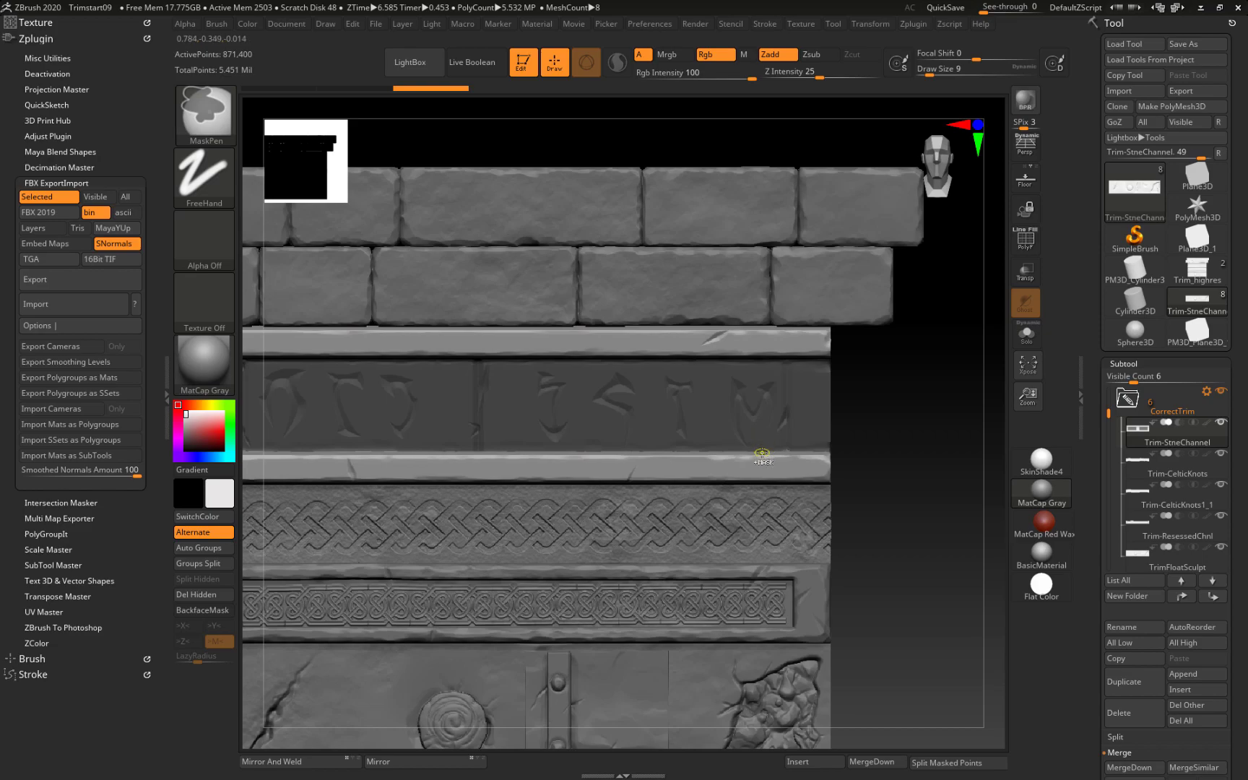
pyautogui.hotkey('shift', 'f')
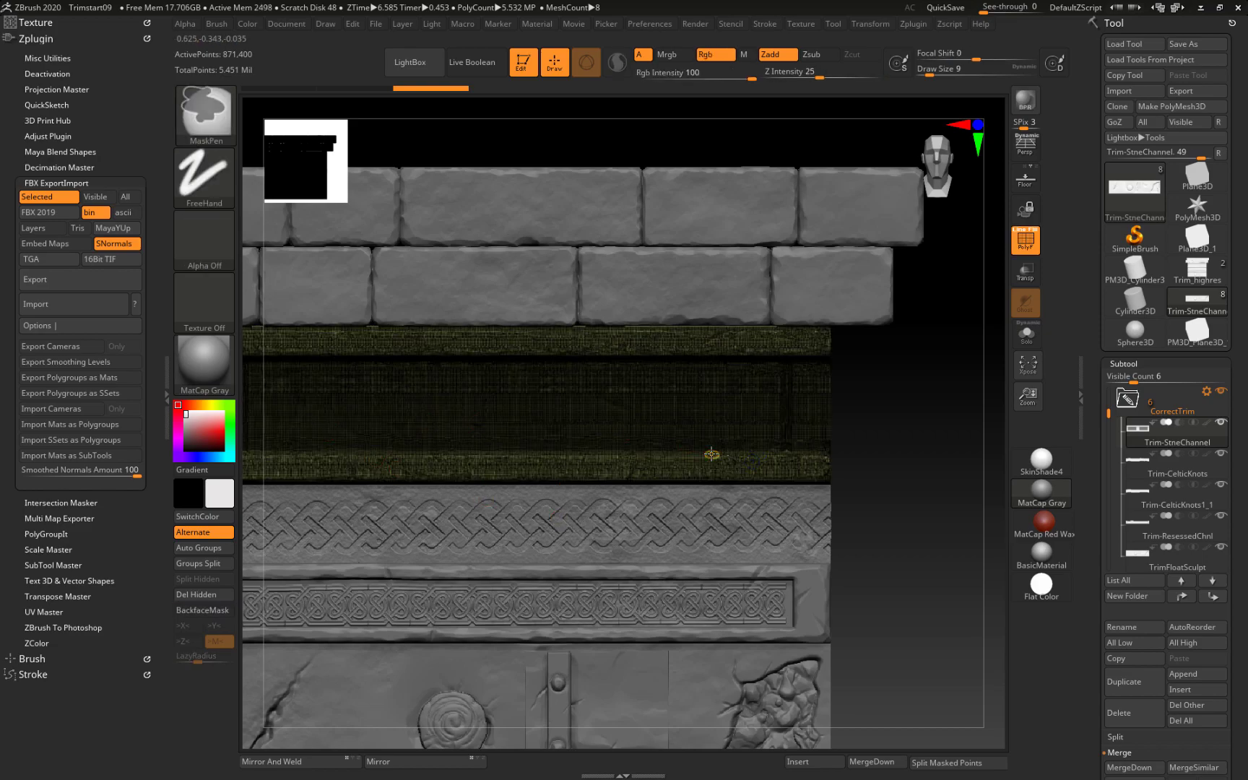
pyautogui.hotkey('ctrl', 'w')
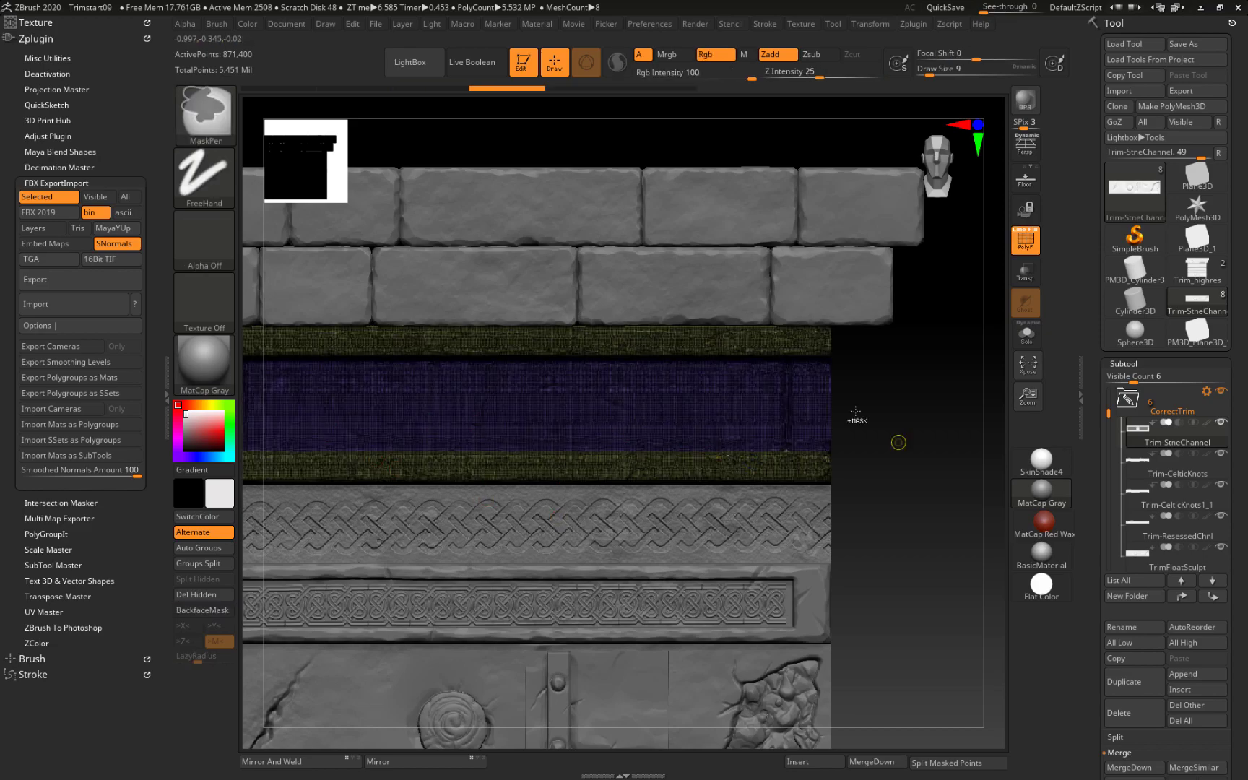
# Step: Select the Trim-ResessedChnl subtool and mask a band along its central panel, then turn off PolyFrame display
pyautogui.moveTo(897, 496)
pyautogui.mouseDown(button='right')
pyautogui.moveTo(918, 493)
pyautogui.moveTo(975, 317)
pyautogui.mouseUp(button='right')
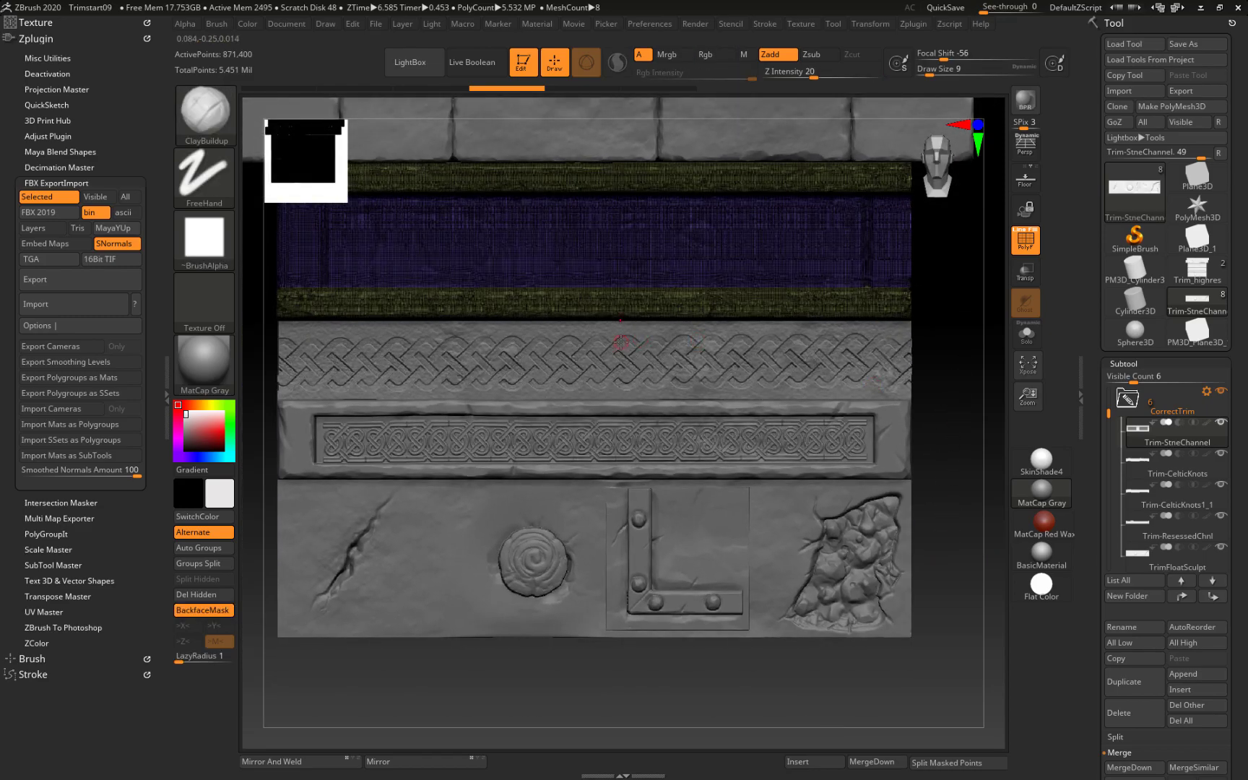
pyautogui.keyDown('alt'); pyautogui.click(832, 439); pyautogui.keyUp('alt')
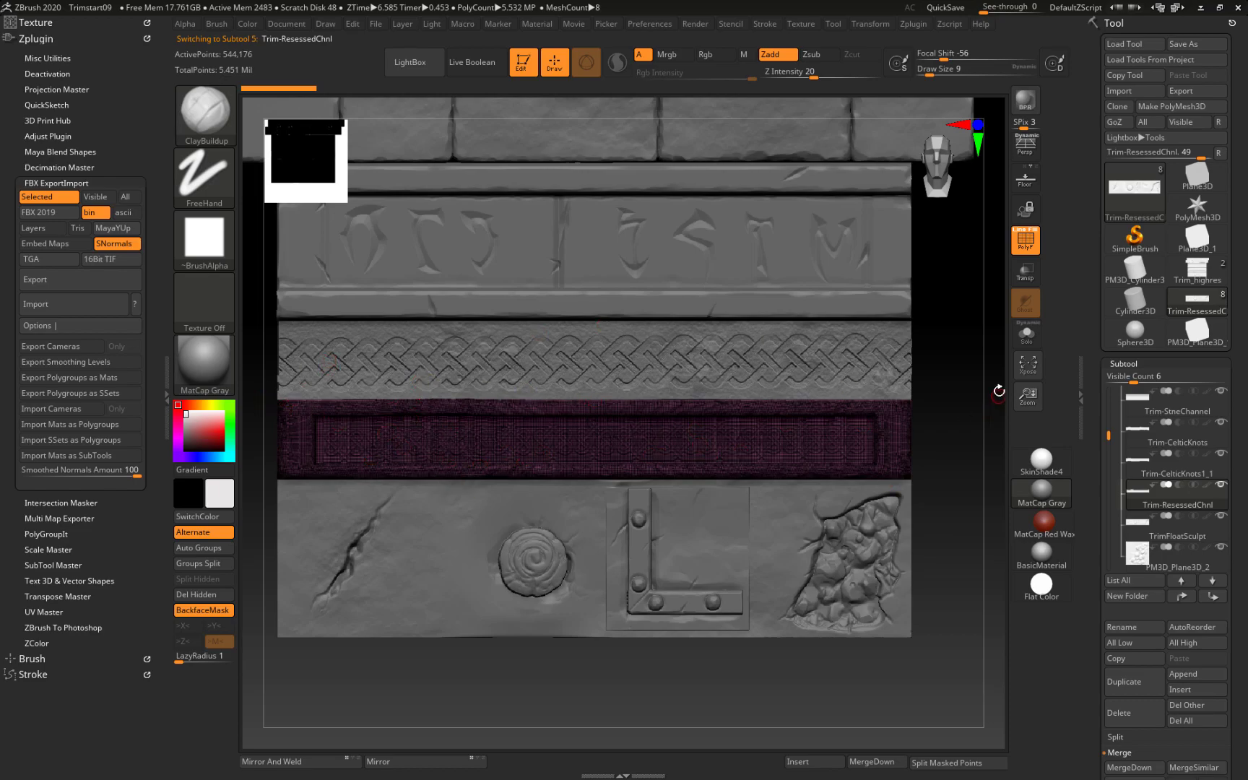
pyautogui.press('ctrl')
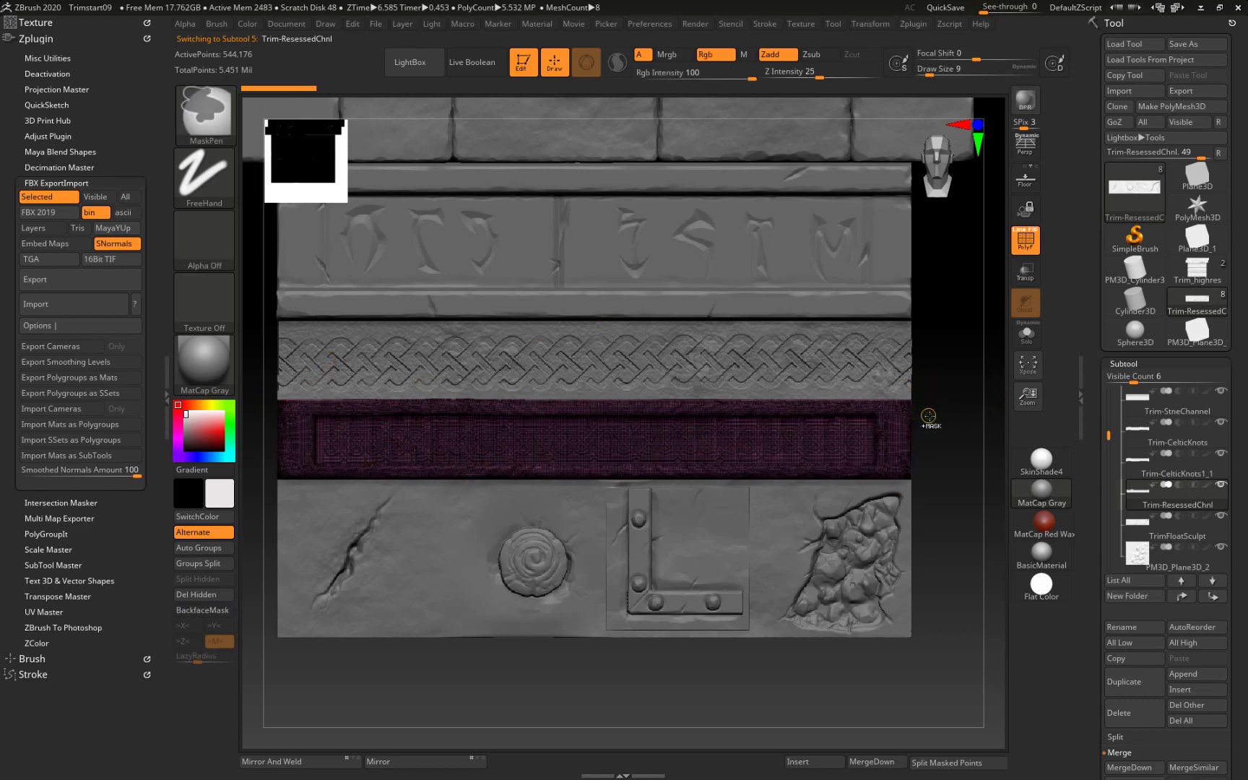
pyautogui.moveTo(933, 416)
pyautogui.keyDown('ctrl'); pyautogui.mouseDown()
pyautogui.moveTo(517, 458)
pyautogui.moveTo(293, 462)
pyautogui.mouseUp(); pyautogui.keyUp('ctrl')
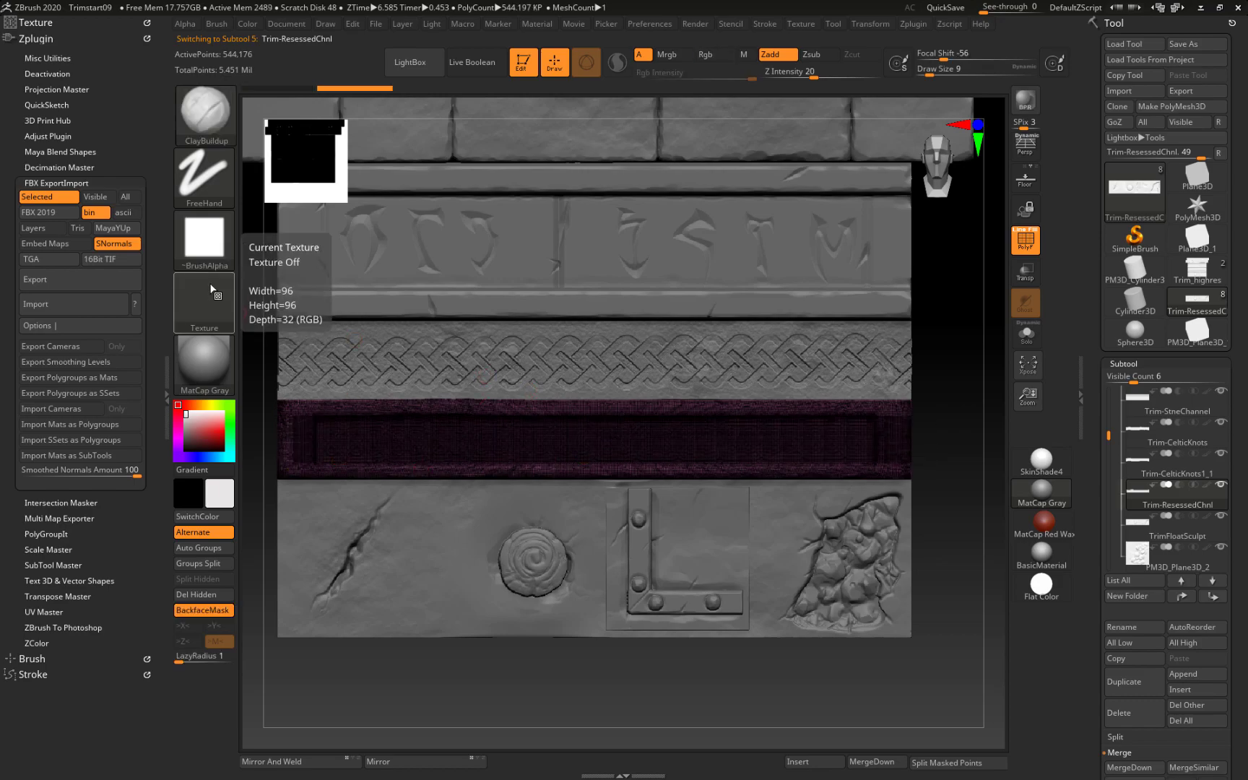
pyautogui.hotkey('shift', 'f')
# Step: Unmask both end blocks of the recessed channel's frame so the mask stops at the inset panel
pyautogui.keyDown('alt'); pyautogui.moveTo(927, 486); pyautogui.dragTo(910, 411); pyautogui.keyUp('alt')
pyautogui.keyDown('ctrl'); pyautogui.moveTo(950, 271); pyautogui.dragTo(857, 572); pyautogui.keyUp('ctrl')
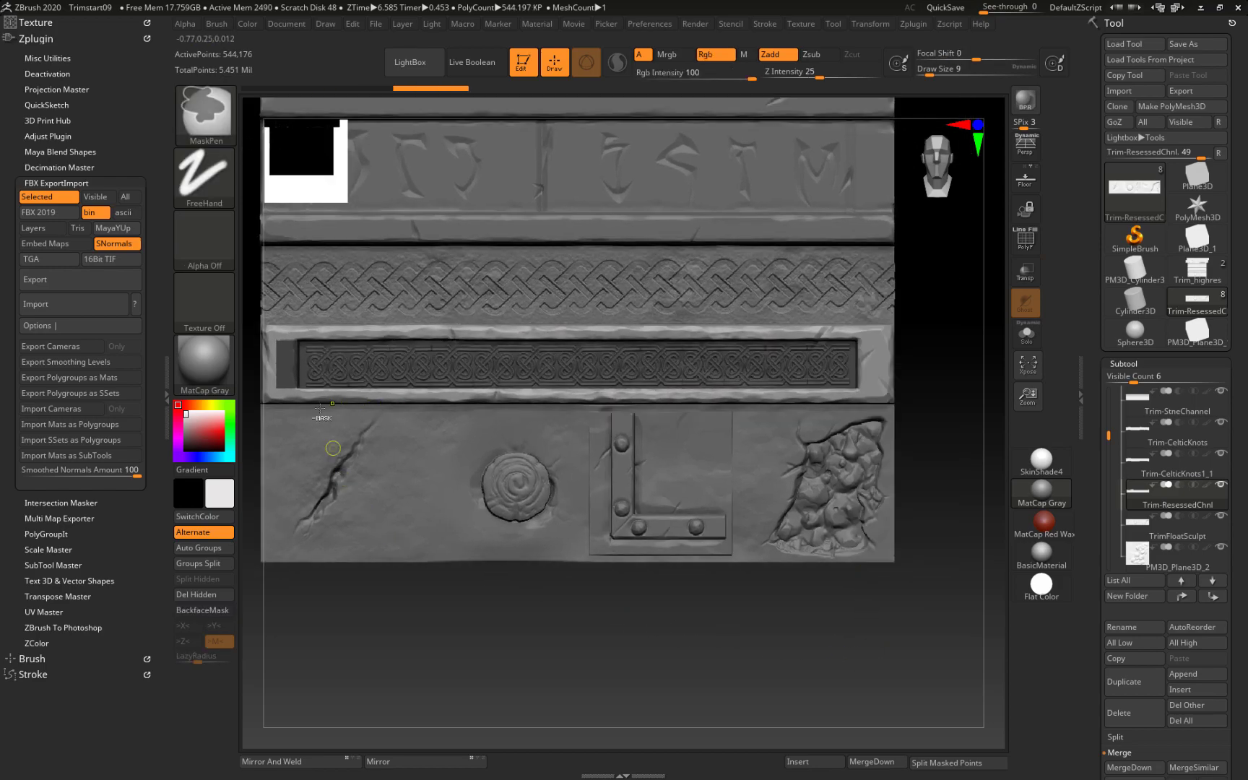
pyautogui.keyDown('alt'); pyautogui.moveTo(416, 599); pyautogui.dragTo(537, 606); pyautogui.keyUp('alt')
pyautogui.keyDown('ctrl'); pyautogui.moveTo(263, 269); pyautogui.dragTo(420, 571); pyautogui.keyUp('ctrl')
pyautogui.moveTo(509, 615); pyautogui.dragTo(627, 653)
pyautogui.moveTo(710, 630)
pyautogui.mouseDown()
pyautogui.moveTo(795, 609)
pyautogui.moveTo(785, 615)
pyautogui.mouseUp()
pyautogui.keyDown('alt'); pyautogui.moveTo(693, 627); pyautogui.dragTo(303, 628); pyautogui.keyUp('alt')
# Step: Clear the mask from the recessed channel's raised frame in side view and check the mask from several angles
pyautogui.moveTo(769, 491); pyautogui.dragTo(755, 504)
pyautogui.moveTo(700, 308)
pyautogui.keyDown('ctrl'); pyautogui.mouseDown()
pyautogui.moveTo(612, 538)
pyautogui.moveTo(575, 553)
pyautogui.mouseUp(); pyautogui.keyUp('ctrl')
pyautogui.moveTo(737, 449)
pyautogui.mouseDown()
pyautogui.moveTo(769, 451)
pyautogui.moveTo(864, 557)
pyautogui.moveTo(849, 564)
pyautogui.mouseUp()
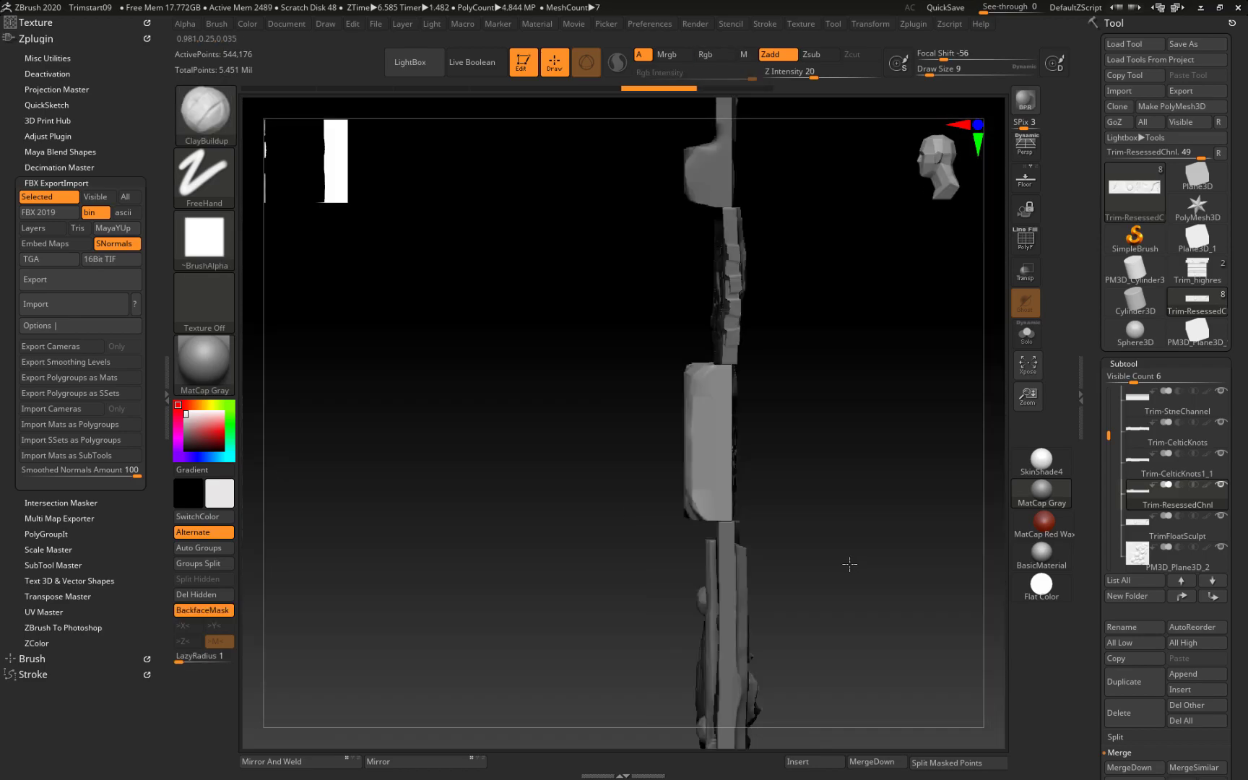
pyautogui.keyDown('ctrl'); pyautogui.moveTo(635, 334); pyautogui.dragTo(711, 582); pyautogui.keyUp('ctrl')
pyautogui.moveTo(604, 552)
pyautogui.mouseDown()
pyautogui.moveTo(704, 571)
pyautogui.moveTo(559, 595)
pyautogui.mouseUp()
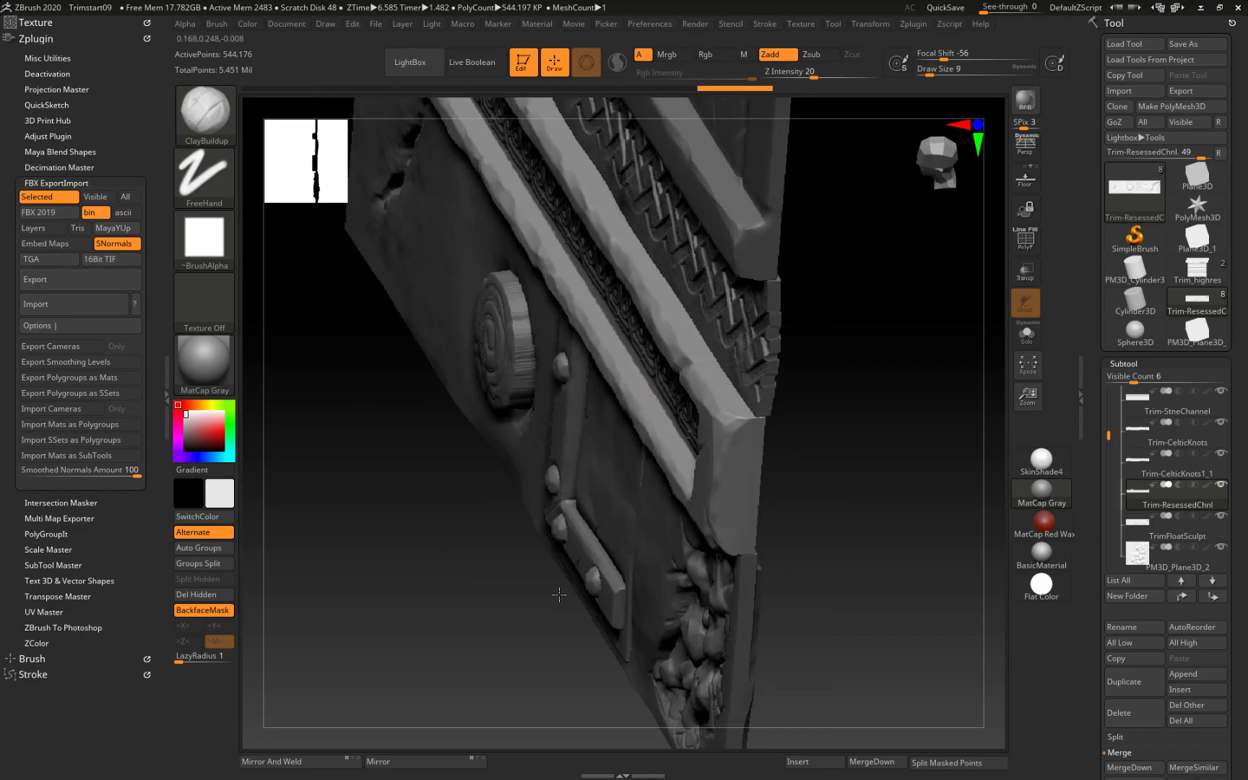
pyautogui.moveTo(409, 579); pyautogui.dragTo(462, 557)
pyautogui.keyDown('alt'); pyautogui.moveTo(905, 569); pyautogui.dragTo(894, 409); pyautogui.keyUp('alt')
pyautogui.keyDown('alt'); pyautogui.moveTo(601, 470); pyautogui.dragTo(708, 632); pyautogui.keyUp('alt')
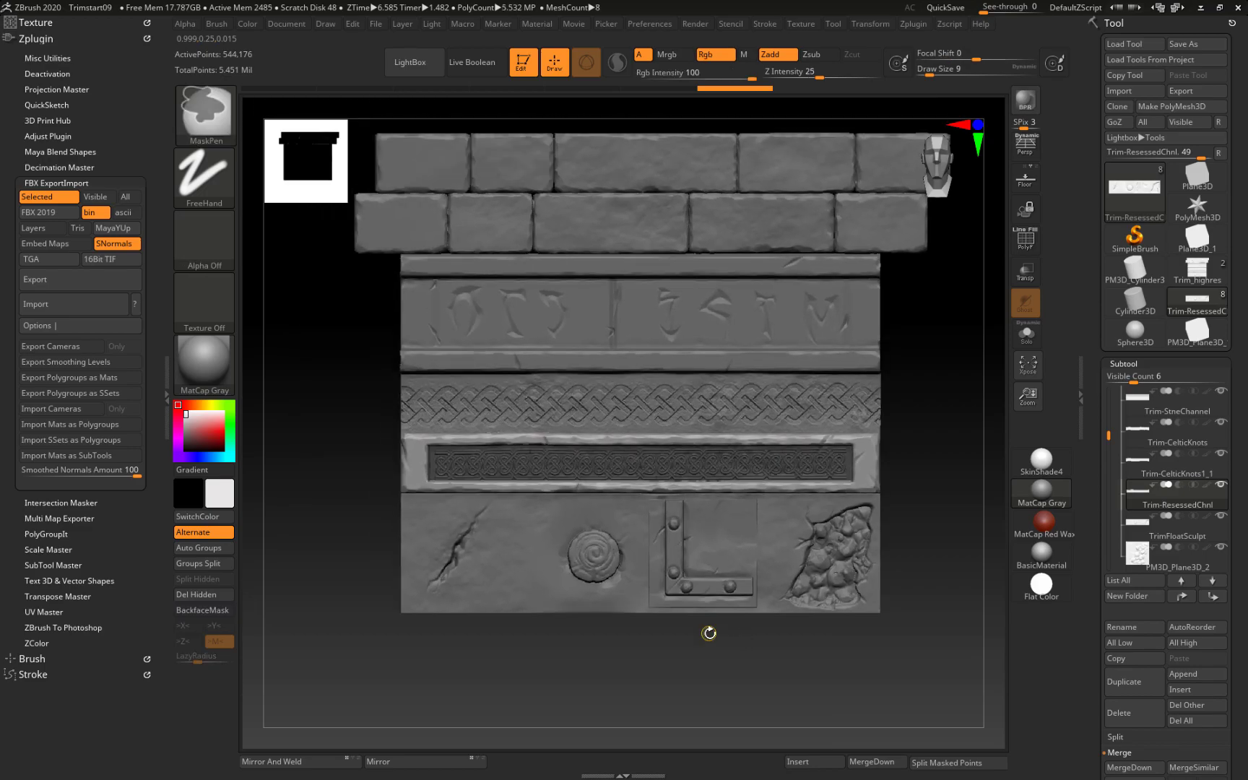
# Step: Show PolyFrame and check the polygroups of the brick, stone channel and Celtic knot trims
pyautogui.hotkey('shift', 'f')
pyautogui.keyDown('alt'); pyautogui.moveTo(951, 432); pyautogui.dragTo(906, 554); pyautogui.keyUp('alt')
pyautogui.keyDown('alt'); pyautogui.click(837, 343); pyautogui.keyUp('alt')
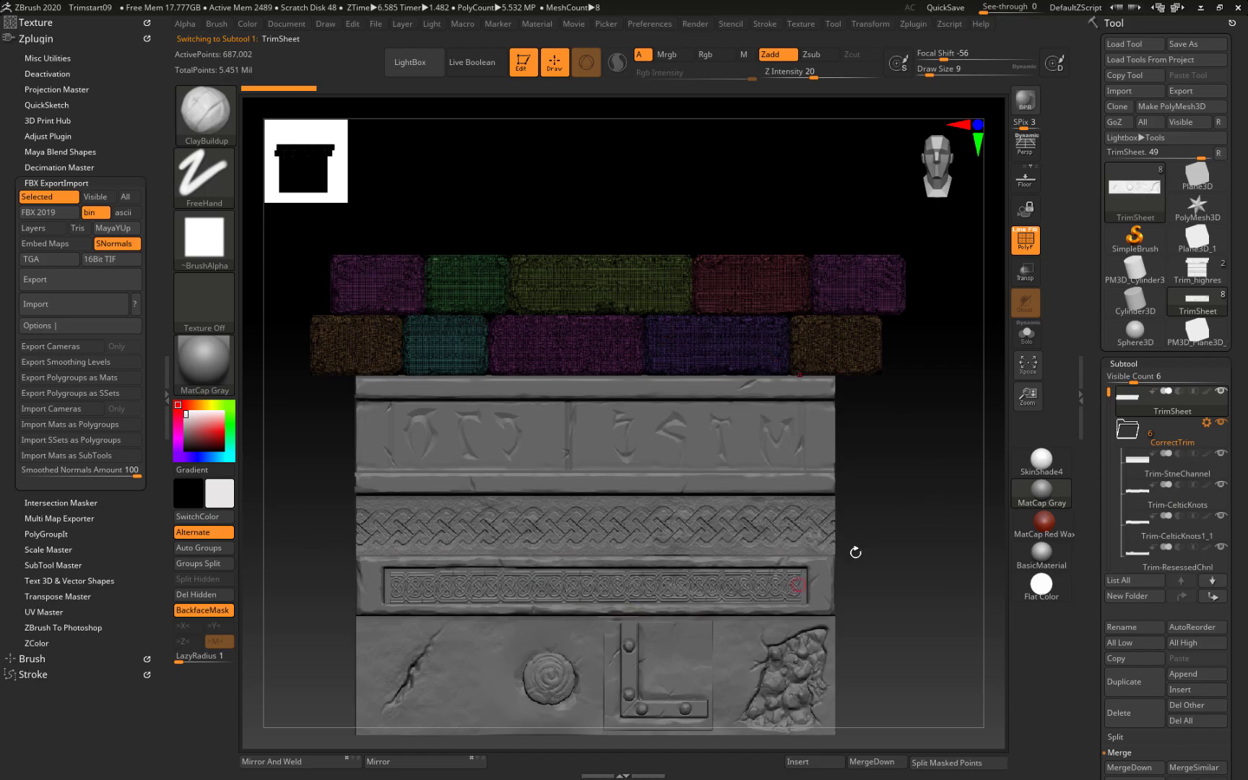
pyautogui.keyDown('alt'); pyautogui.click(754, 433); pyautogui.keyUp('alt')
pyautogui.keyDown('alt'); pyautogui.click(756, 540); pyautogui.keyUp('alt')
pyautogui.keyDown('alt'); pyautogui.moveTo(881, 546); pyautogui.dragTo(961, 473); pyautogui.keyUp('alt')
pyautogui.keyDown('alt'); pyautogui.moveTo(987, 665); pyautogui.dragTo(950, 490); pyautogui.keyUp('alt')
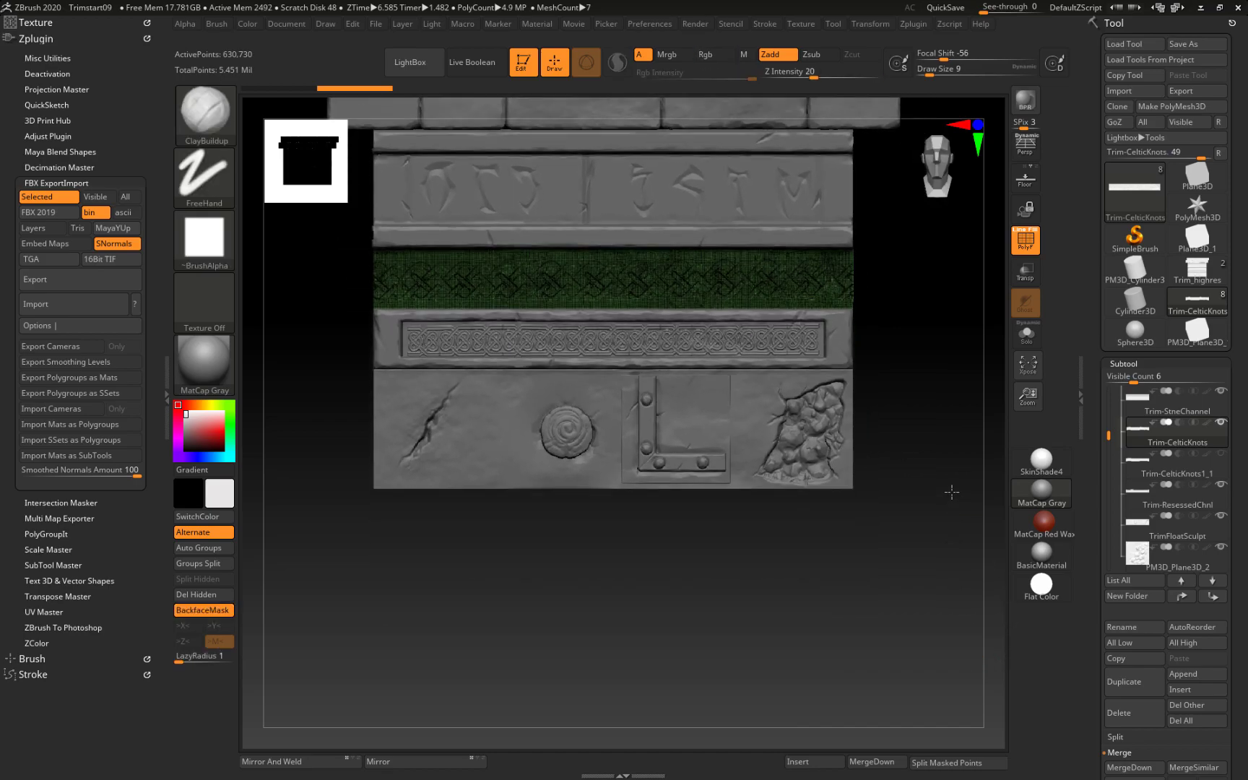
# Step: Mask the rock patch section of the TrimFloatSculpt subtool and turn it into its own polygroup
pyautogui.keyDown('alt'); pyautogui.click(753, 431); pyautogui.keyUp('alt')
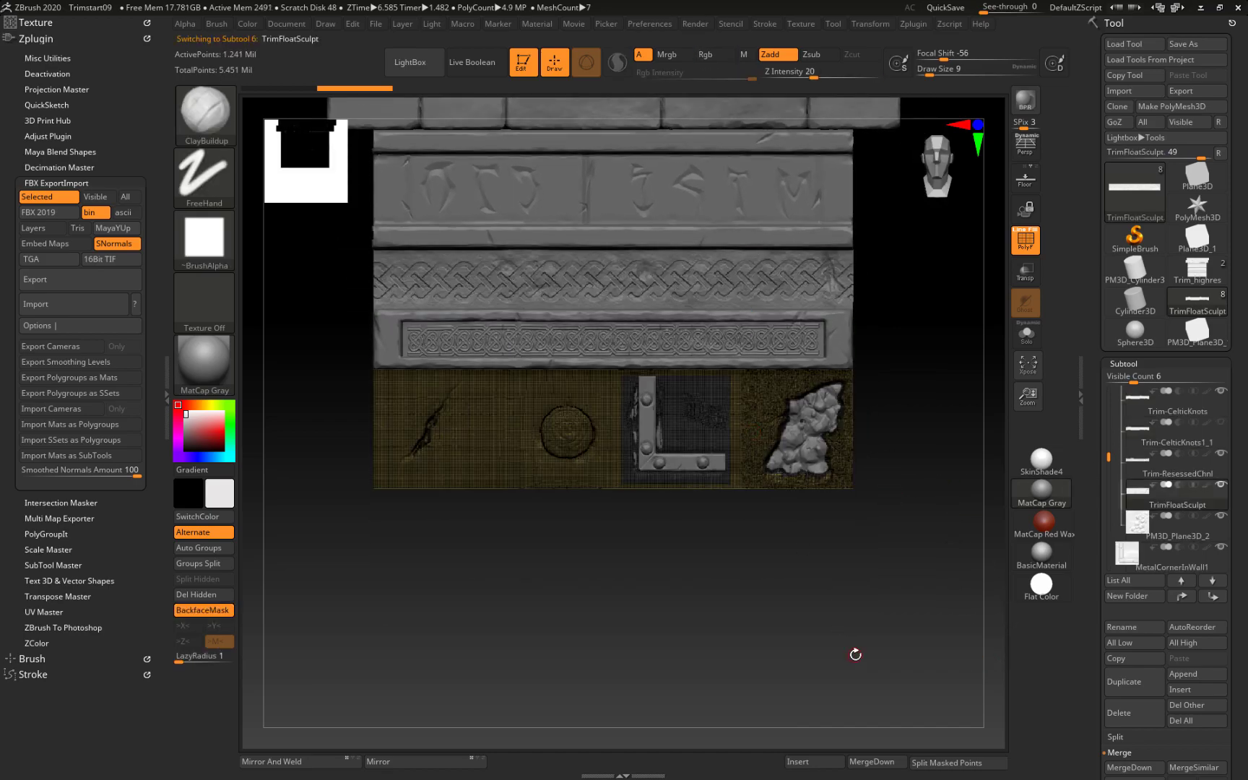
pyautogui.keyDown('alt'); pyautogui.click(708, 447); pyautogui.keyUp('alt')
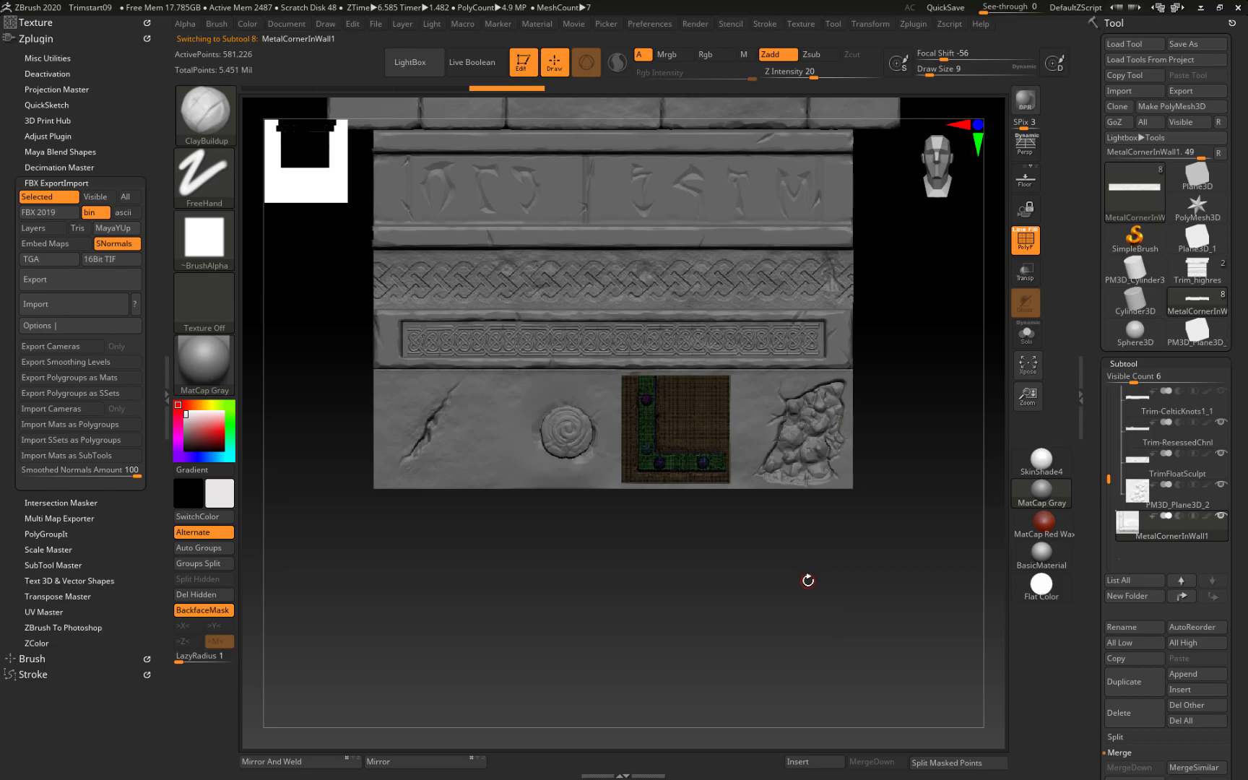
pyautogui.keyDown('alt'); pyautogui.click(763, 431); pyautogui.keyUp('alt')
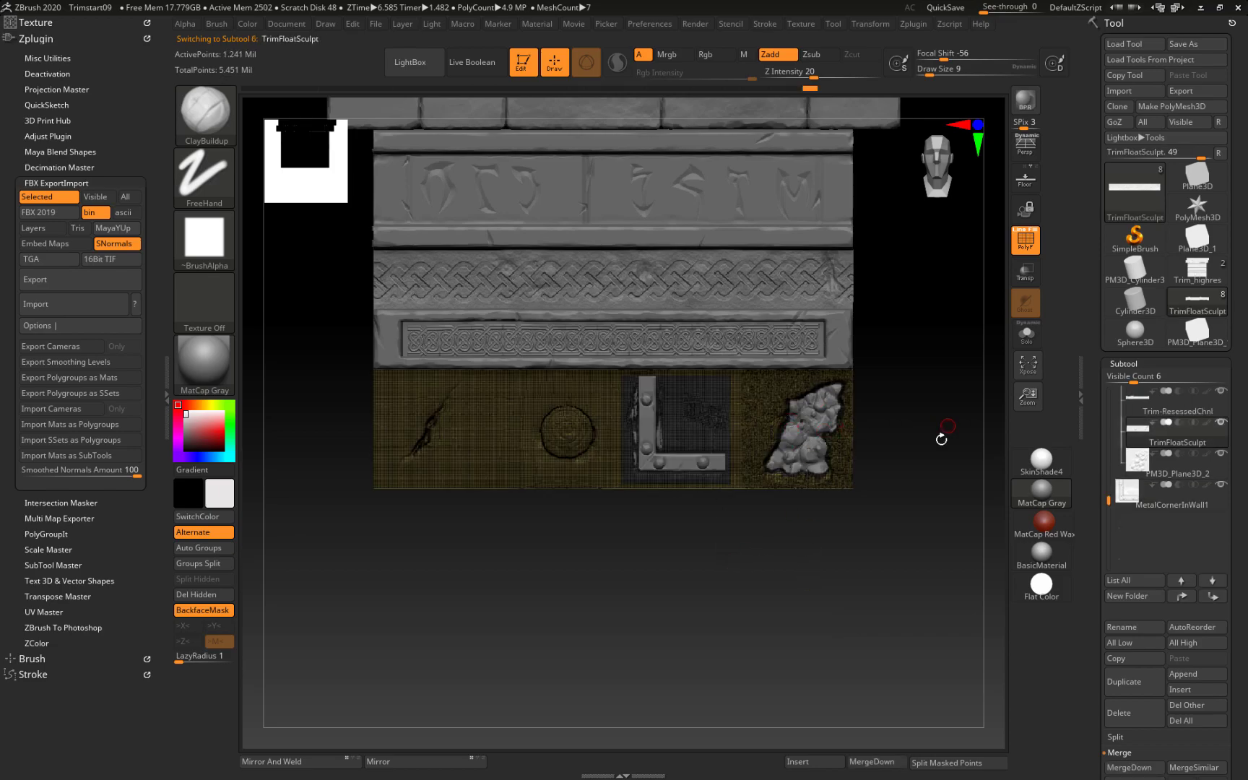
pyautogui.moveTo(939, 562)
pyautogui.keyDown('ctrl'); pyautogui.mouseDown()
pyautogui.moveTo(738, 390)
pyautogui.moveTo(737, 344)
pyautogui.mouseUp(); pyautogui.keyUp('ctrl')
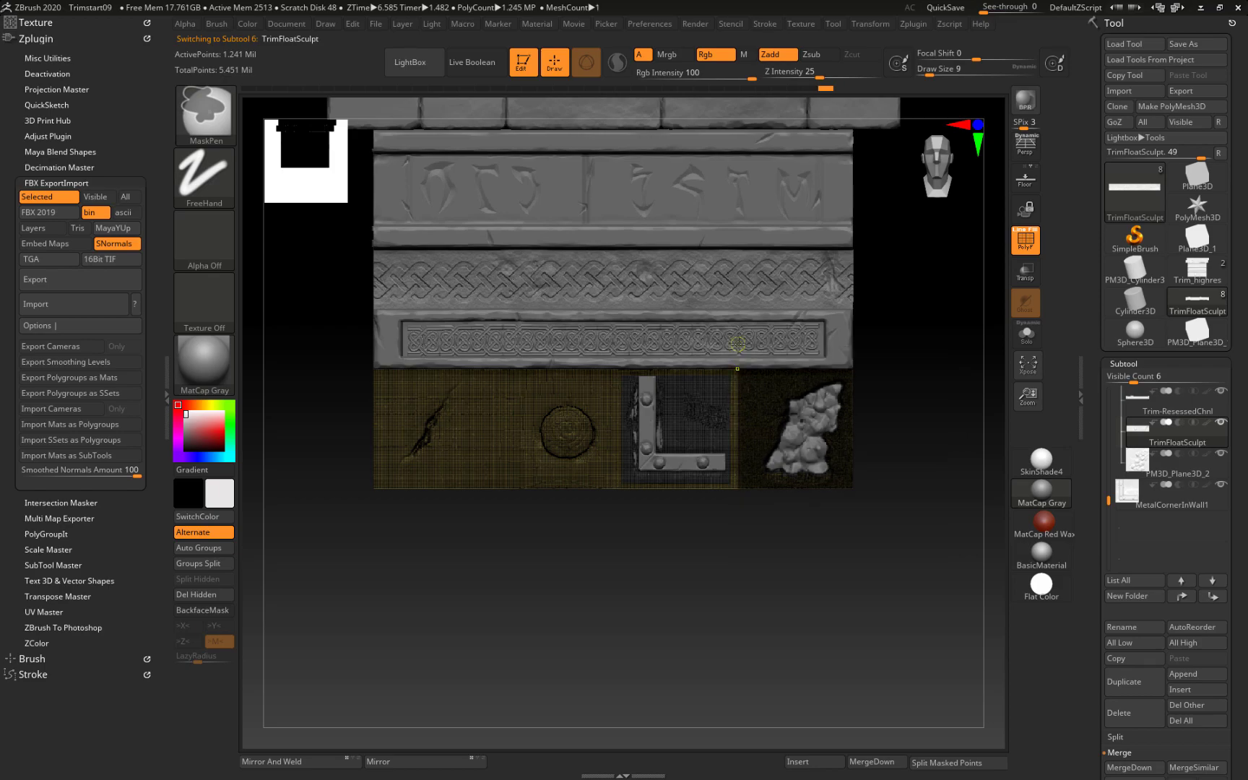
pyautogui.hotkey('ctrl', 'w')
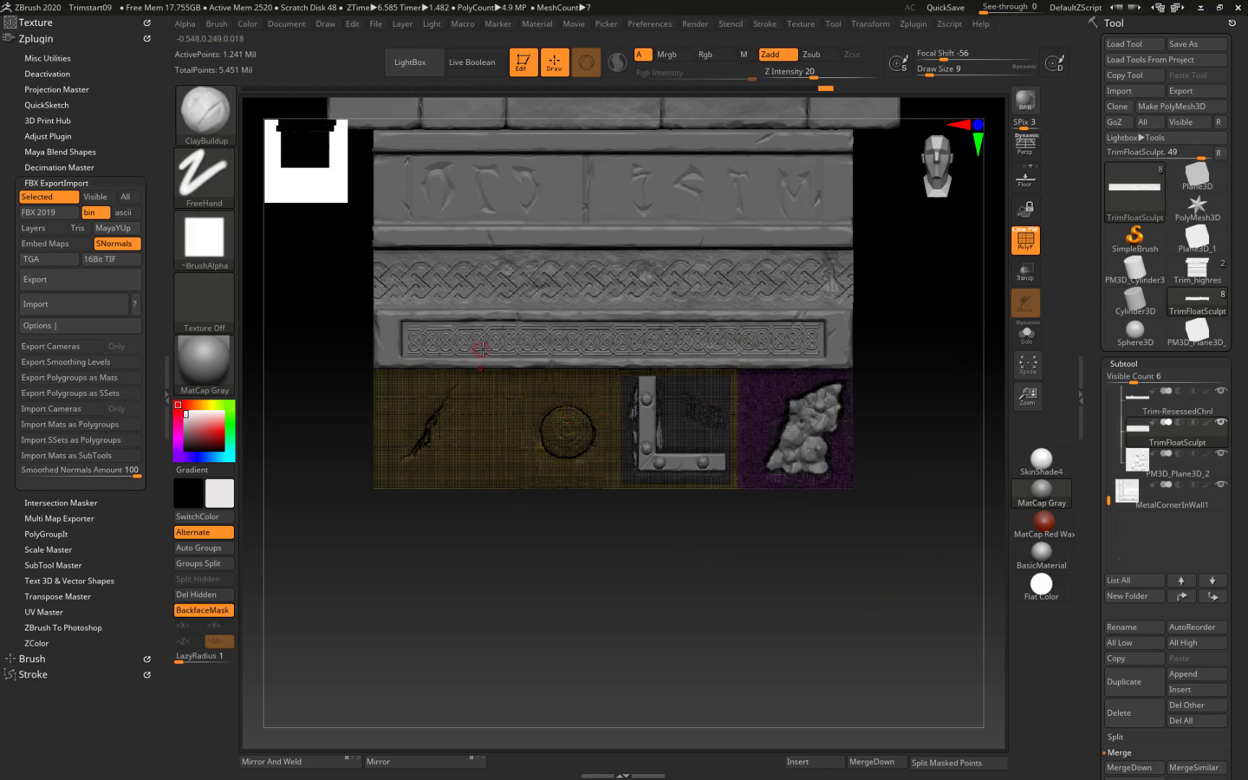
# Step: Try to mask the round emblem section of the TrimFloatSculpt subtool with the MaskRect brush
pyautogui.press('ctrl')
pyautogui.moveTo(619, 505)
pyautogui.keyDown('ctrl'); pyautogui.mouseDown()
pyautogui.moveTo(450, 359)
pyautogui.moveTo(487, 347)
pyautogui.mouseUp(); pyautogui.keyUp('ctrl')
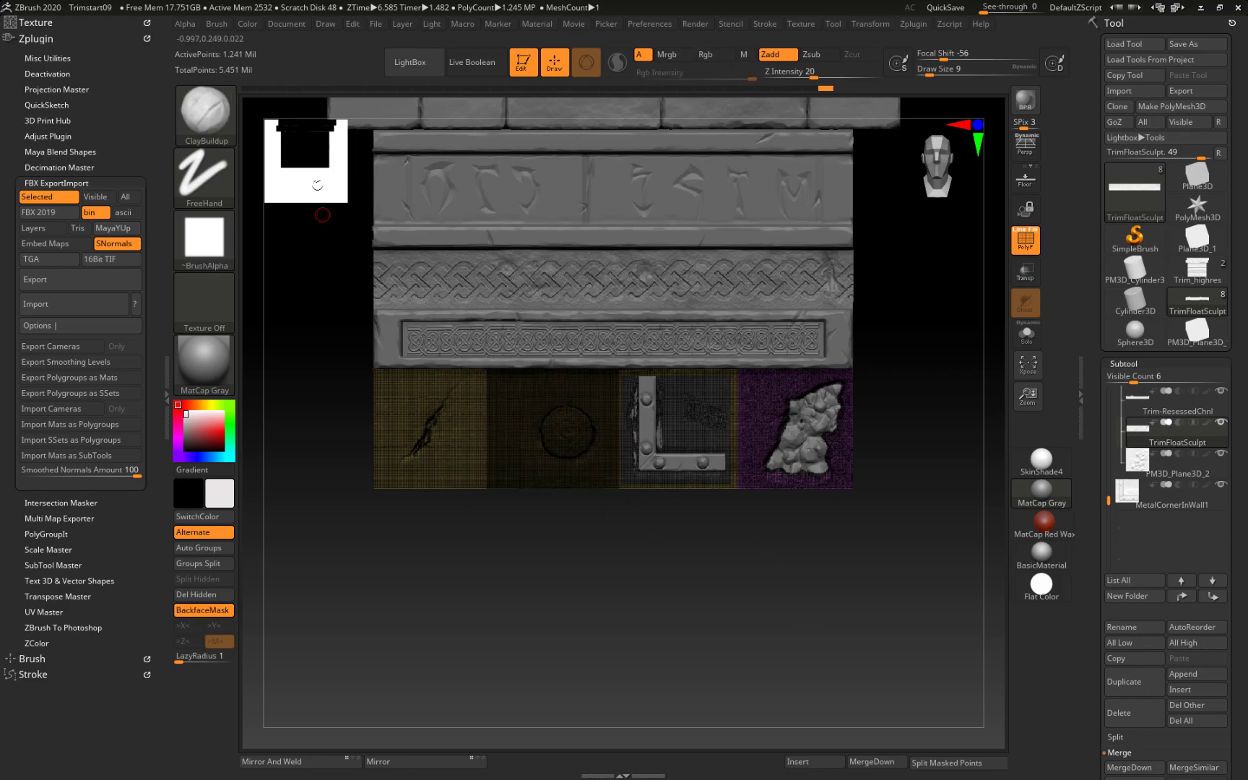
pyautogui.keyDown('ctrl'); pyautogui.click(200, 116); pyautogui.keyUp('ctrl')
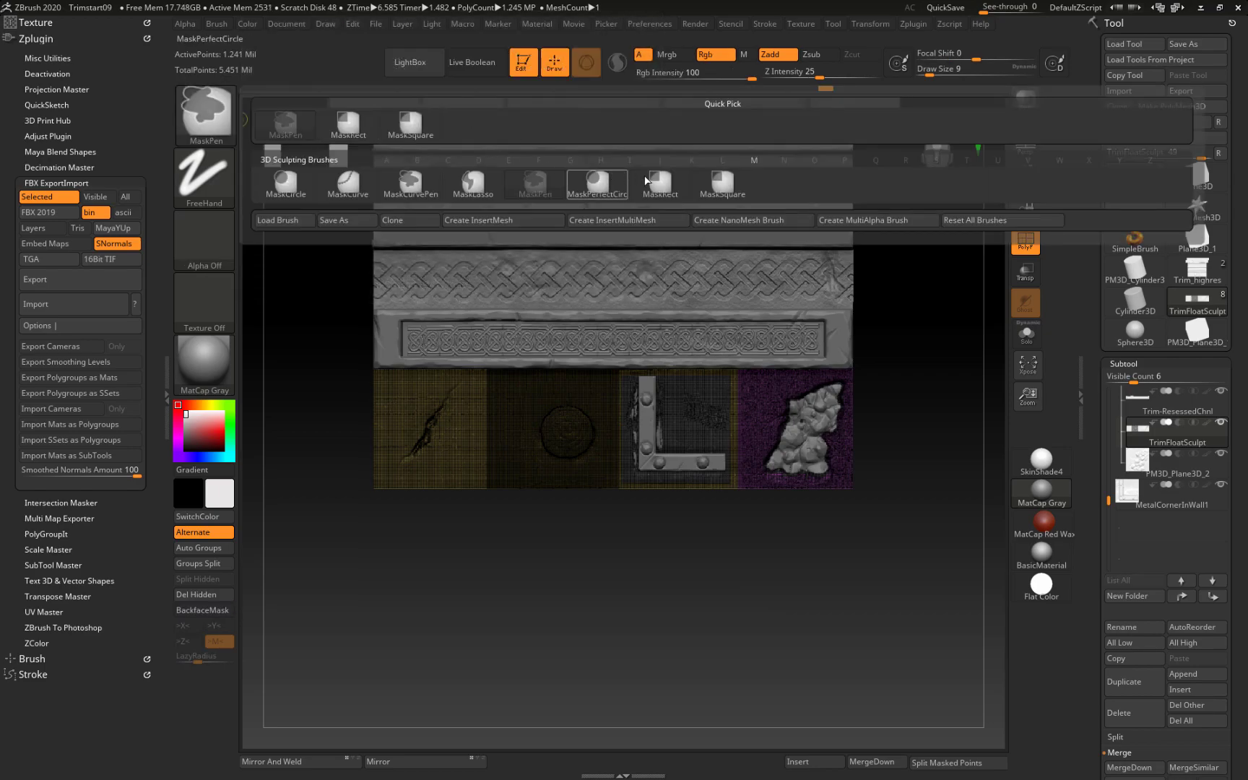
pyautogui.click(660, 184)
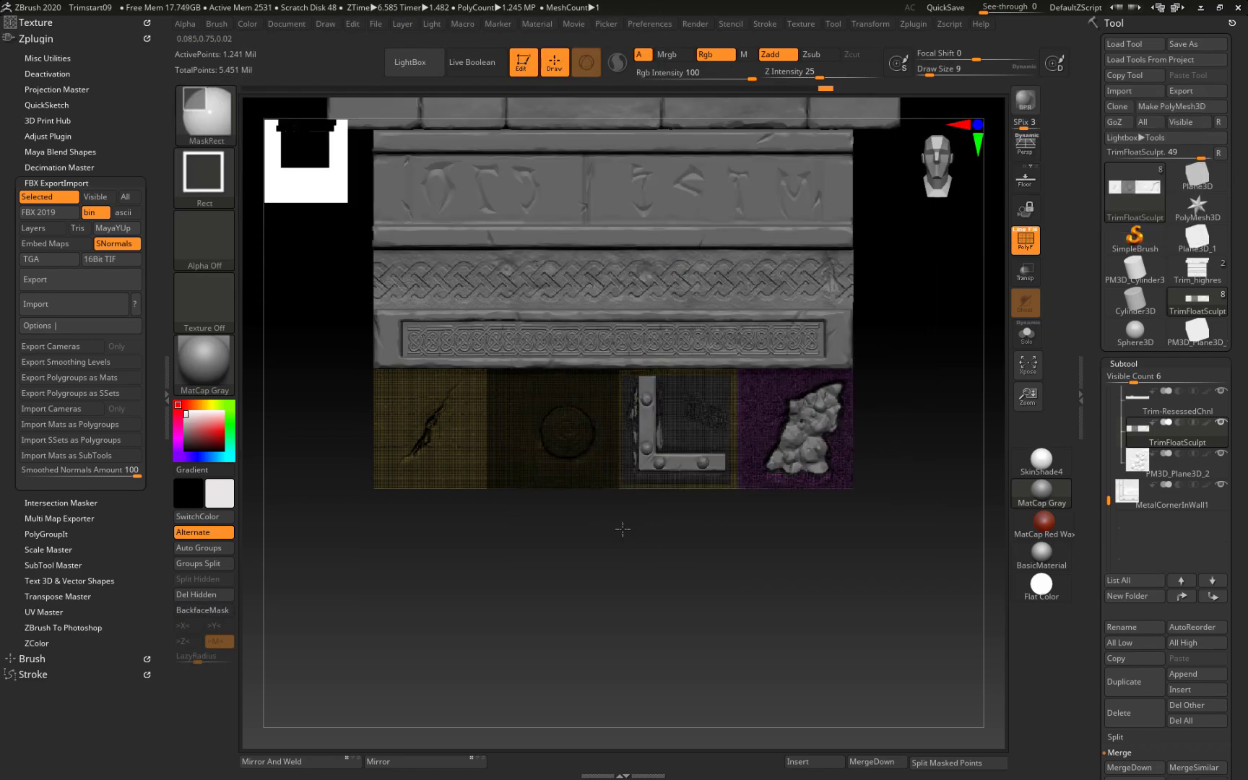
pyautogui.keyDown('ctrl'); pyautogui.click(622, 529); pyautogui.keyUp('ctrl')
pyautogui.keyDown('ctrl'); pyautogui.moveTo(621, 569); pyautogui.dragTo(560, 667); pyautogui.keyUp('ctrl')
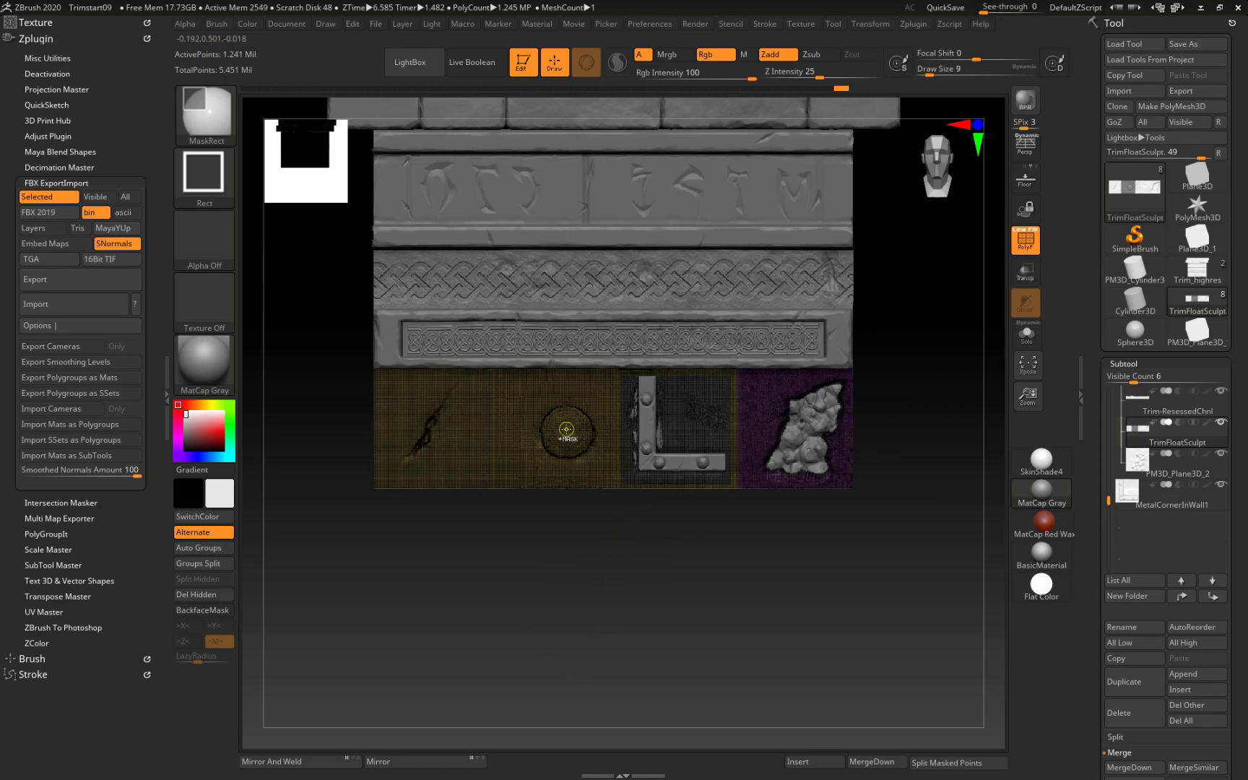
pyautogui.hotkey('ctrl', 'z')
# Step: Mask the round emblem section with the MaskSquare brush and turn it into its own polygroup
pyautogui.keyDown('ctrl'); pyautogui.click(208, 115); pyautogui.keyUp('ctrl')
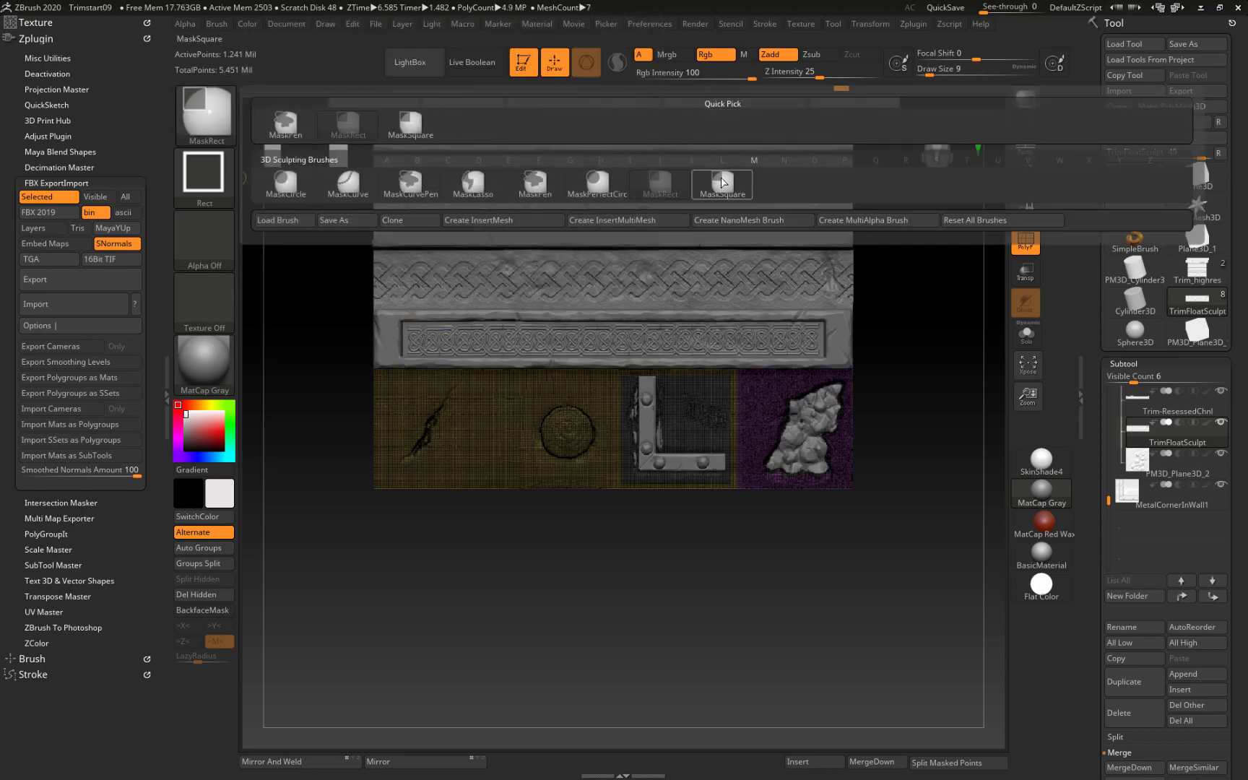
pyautogui.click(722, 184)
pyautogui.keyDown('ctrl'); pyautogui.moveTo(567, 442); pyautogui.dragTo(564, 535); pyautogui.keyUp('ctrl')
pyautogui.hotkey('ctrl', 'w')
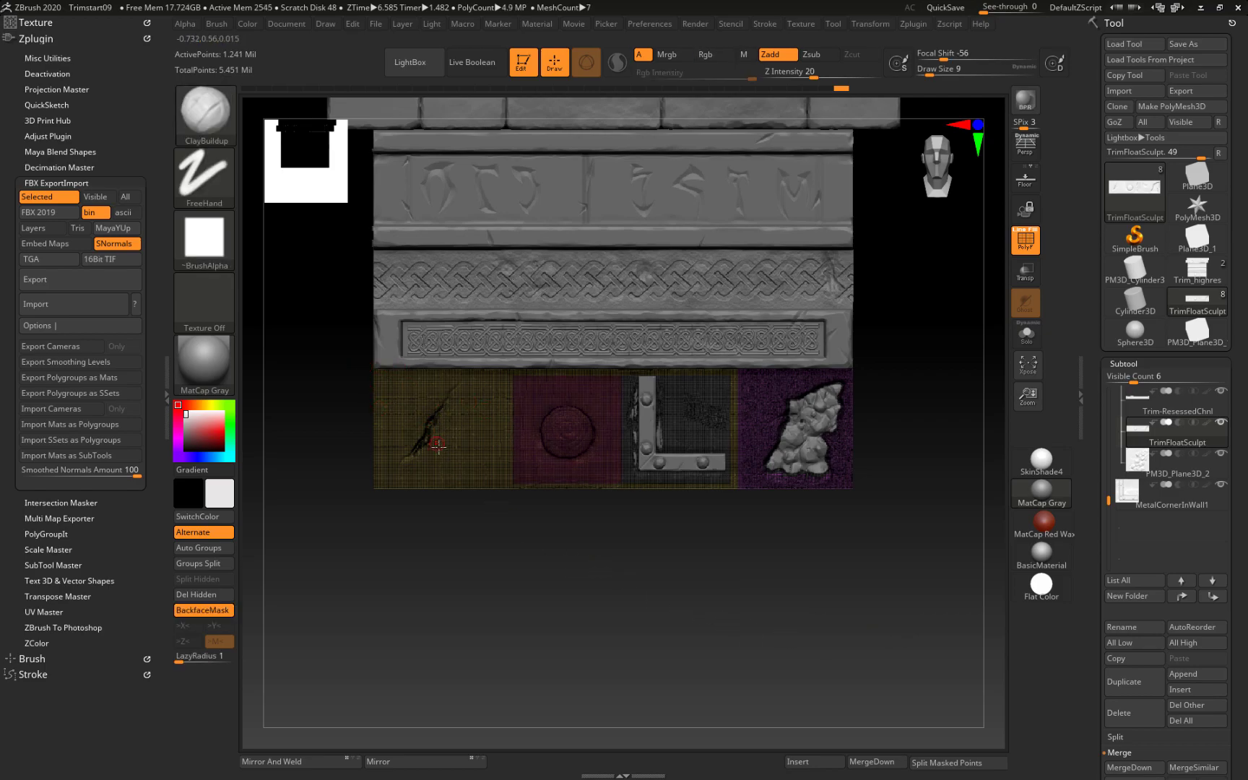
# Step: Mask the crack section beside the round emblem, turn it into its own polygroup and clear the mask
pyautogui.moveTo(432, 427)
pyautogui.keyDown('ctrl'); pyautogui.mouseDown()
pyautogui.moveTo(379, 361)
pyautogui.moveTo(393, 360)
pyautogui.moveTo(377, 364)
pyautogui.mouseUp(); pyautogui.keyUp('ctrl')
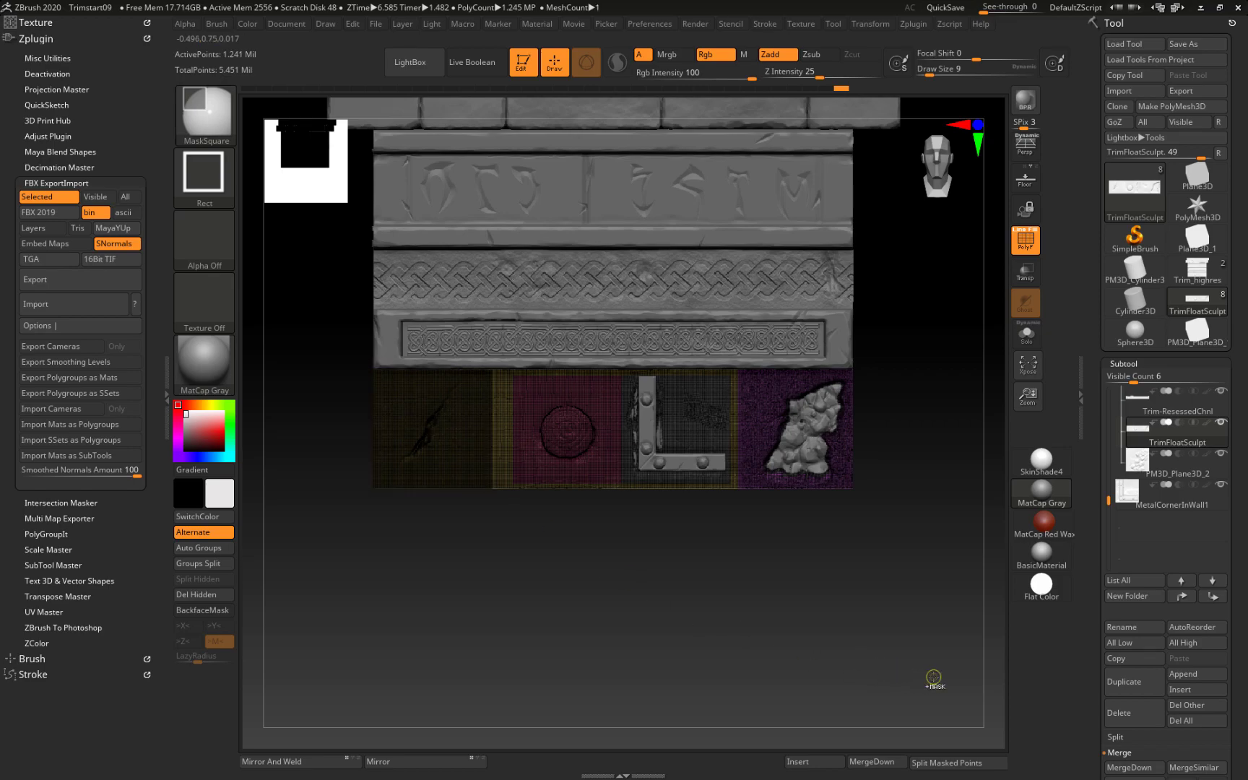
pyautogui.keyDown('ctrl'); pyautogui.moveTo(933, 678); pyautogui.dragTo(935, 671); pyautogui.keyUp('ctrl')
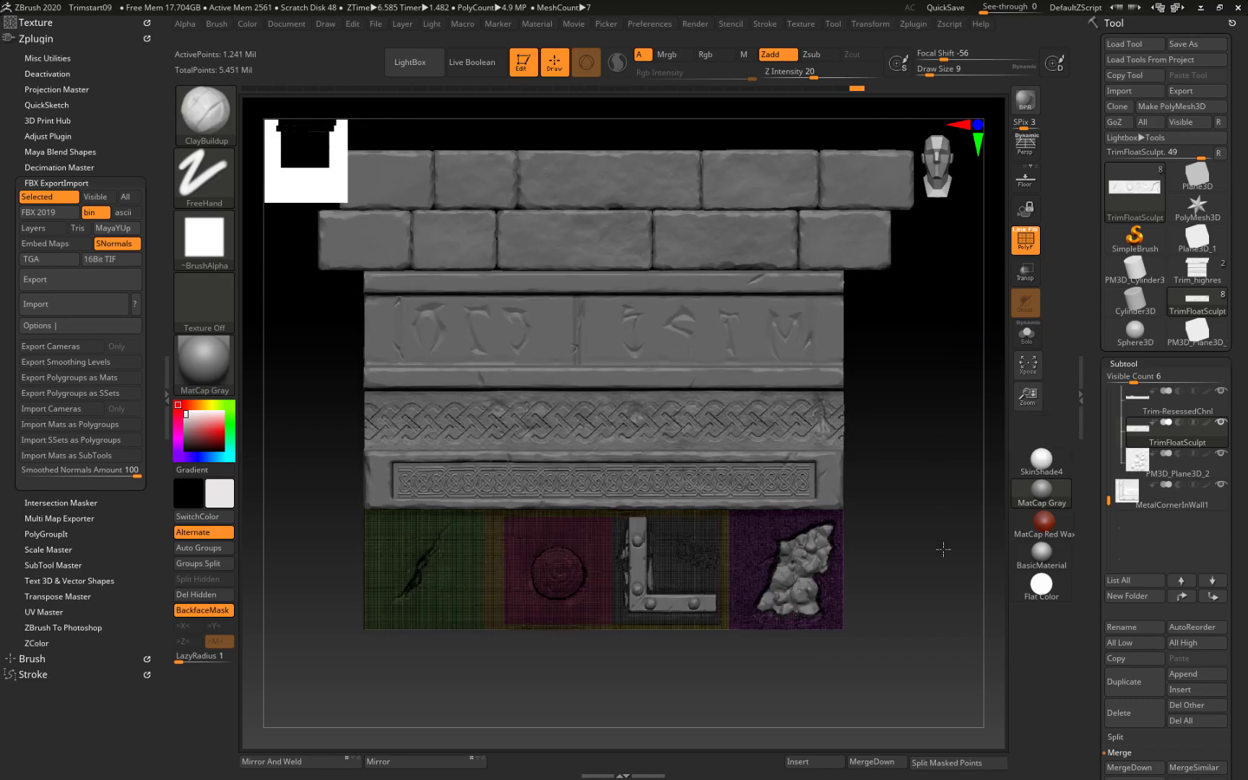
pyautogui.keyDown('alt'); pyautogui.moveTo(941, 543); pyautogui.dragTo(948, 627); pyautogui.keyUp('alt')
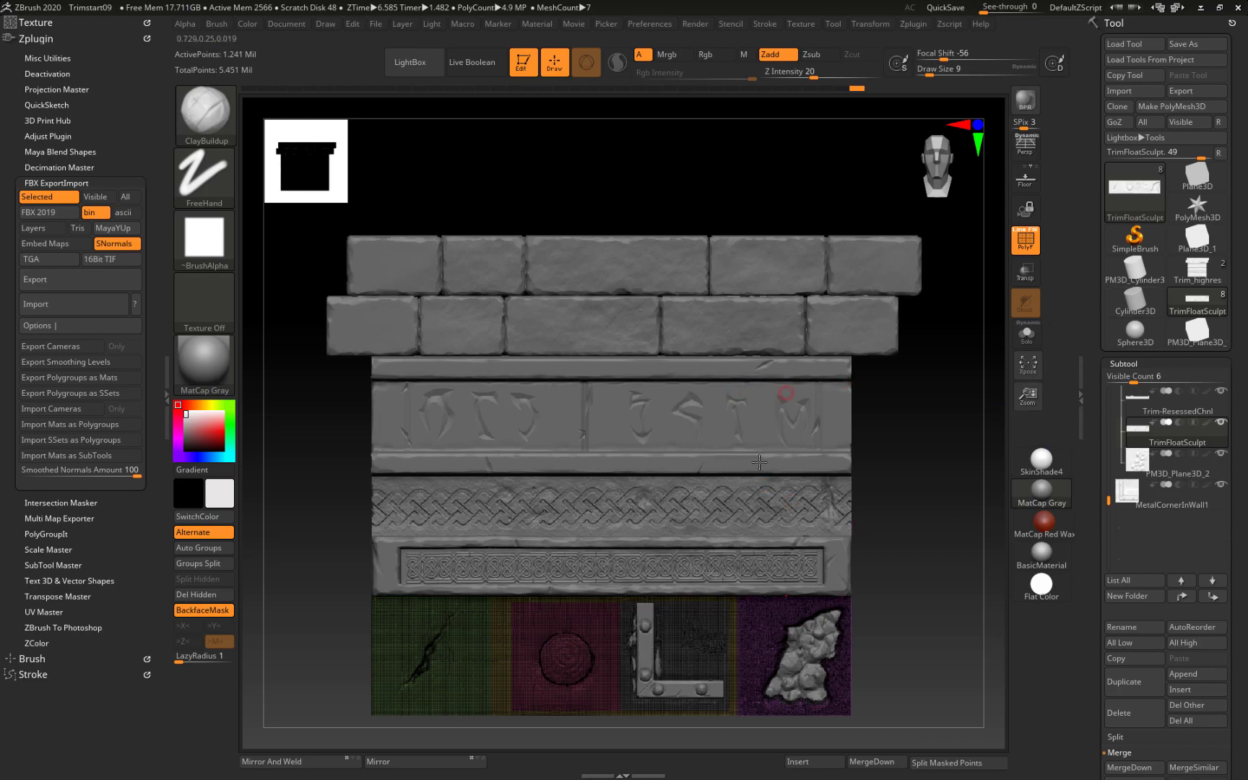
pyautogui.keyDown('alt'); pyautogui.moveTo(888, 550); pyautogui.dragTo(867, 408); pyautogui.keyUp('alt')
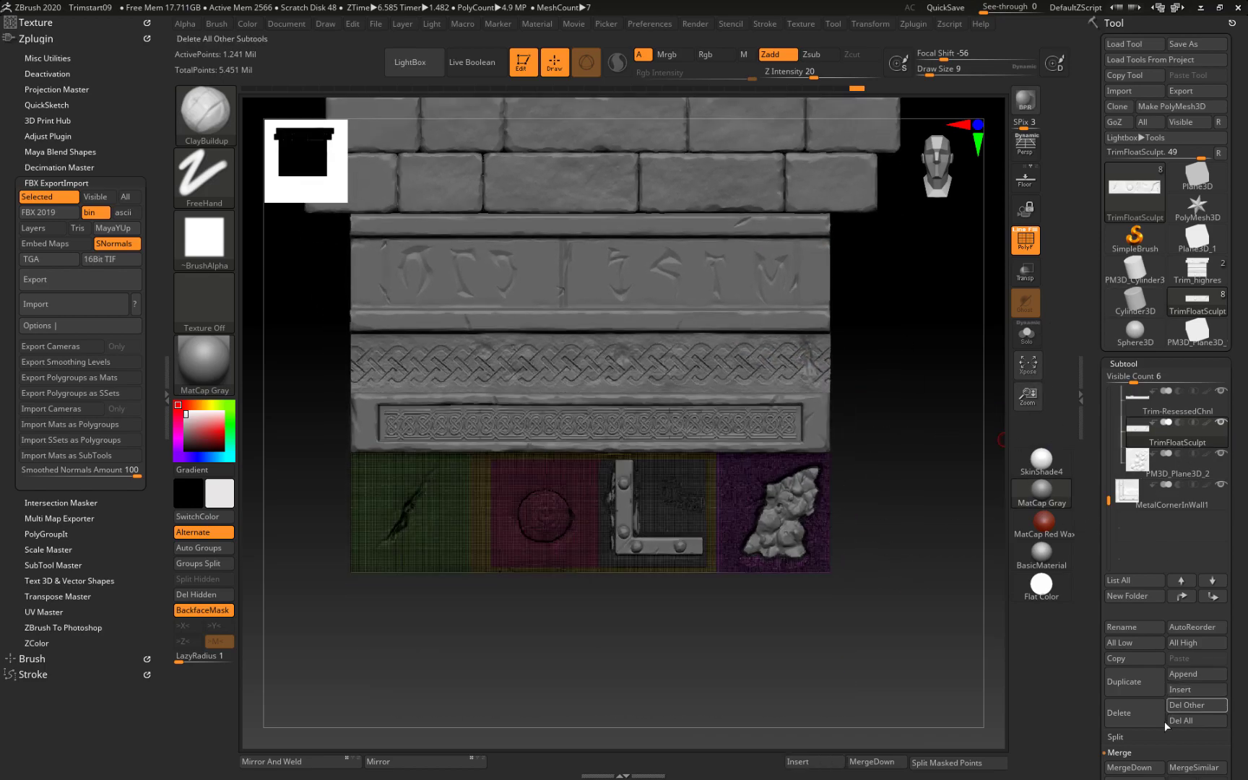
# Step: Merge all visible subtools into one new tool and switch to that merged tool
pyautogui.click(1121, 753)
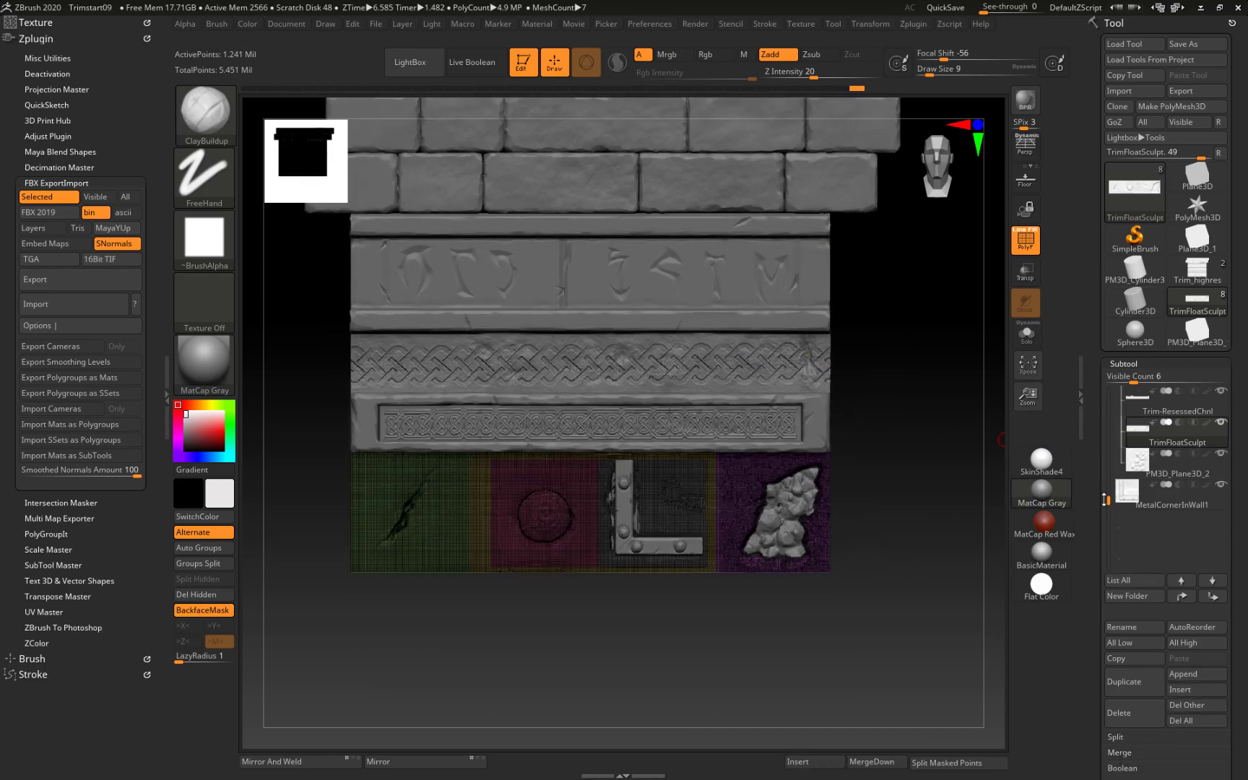
pyautogui.moveTo(1098, 527); pyautogui.dragTo(1099, 312)
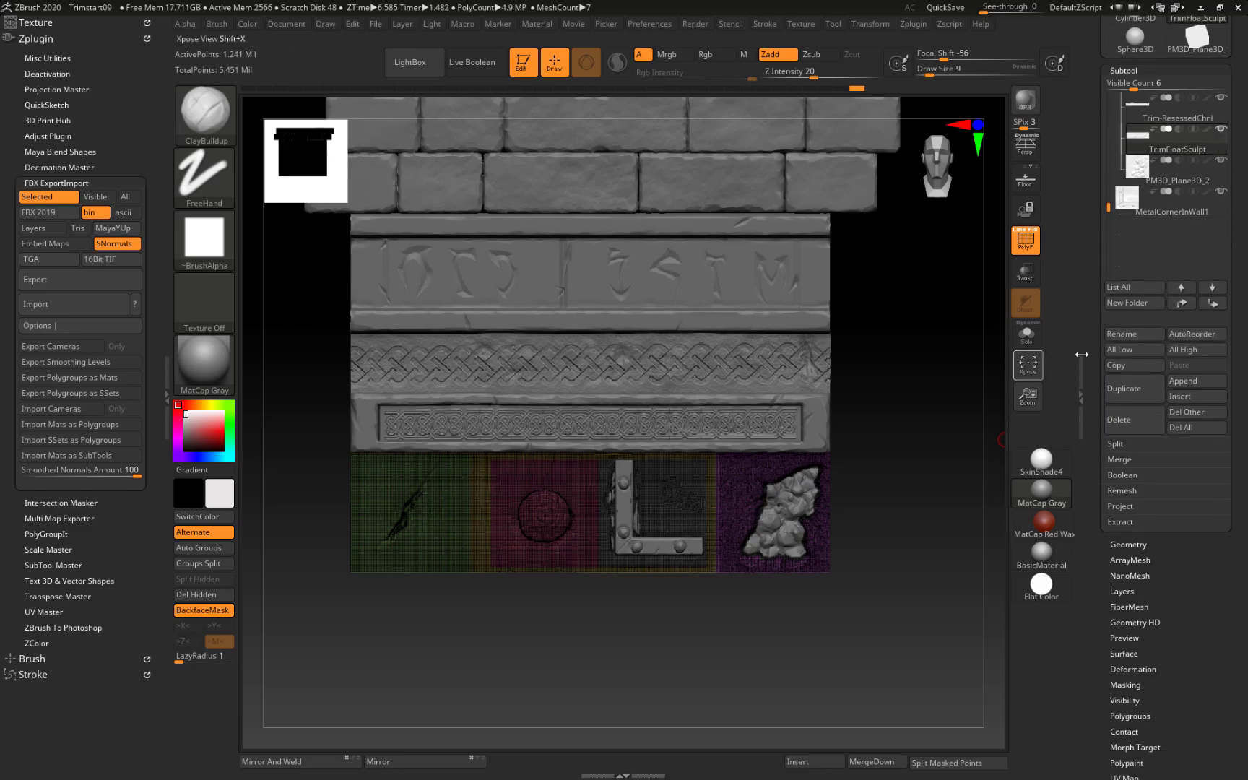
pyautogui.click(1137, 462)
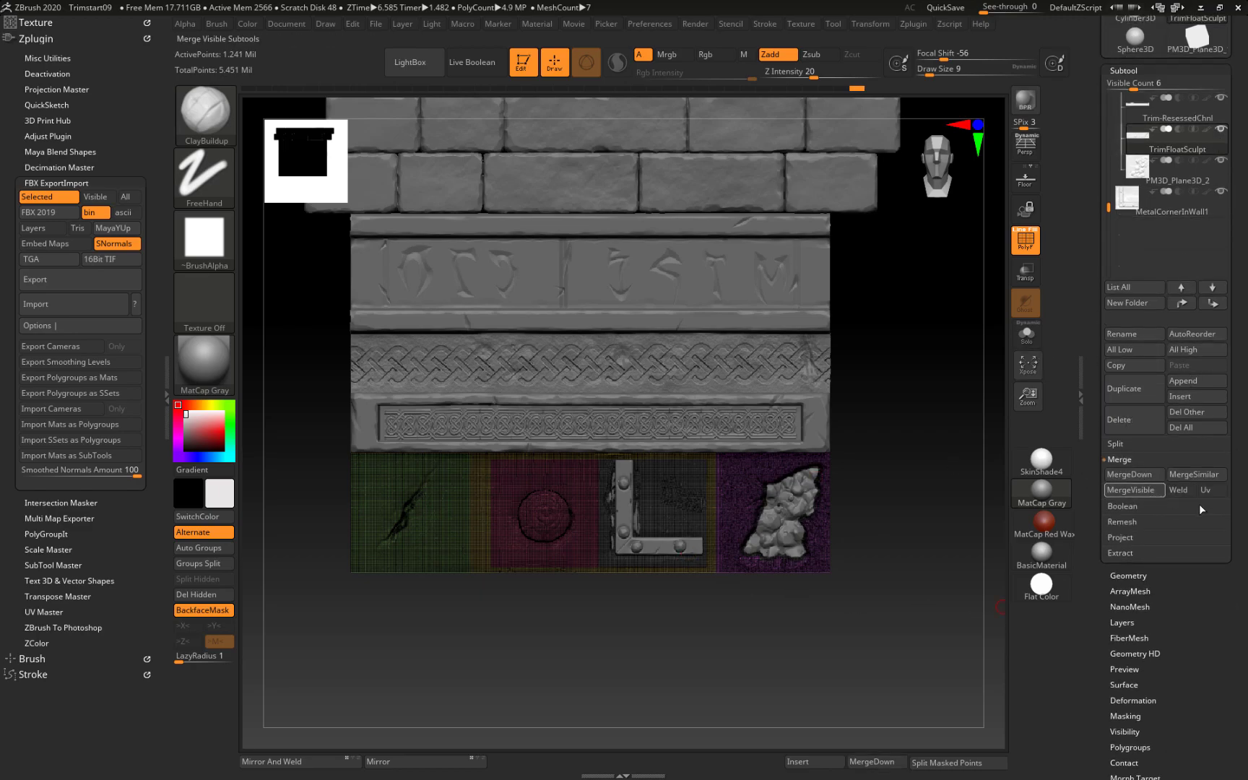
pyautogui.click(1134, 490)
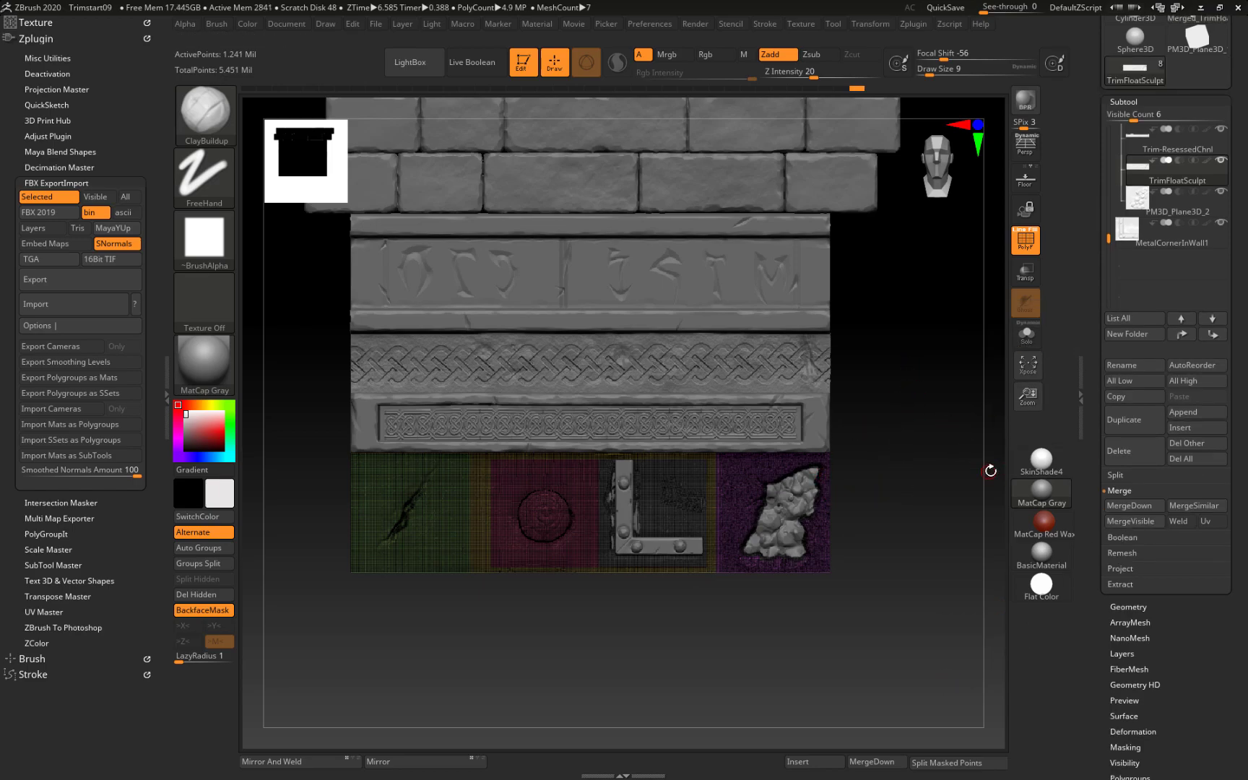
pyautogui.moveTo(1093, 95); pyautogui.dragTo(1091, 198)
pyautogui.click(1196, 280)
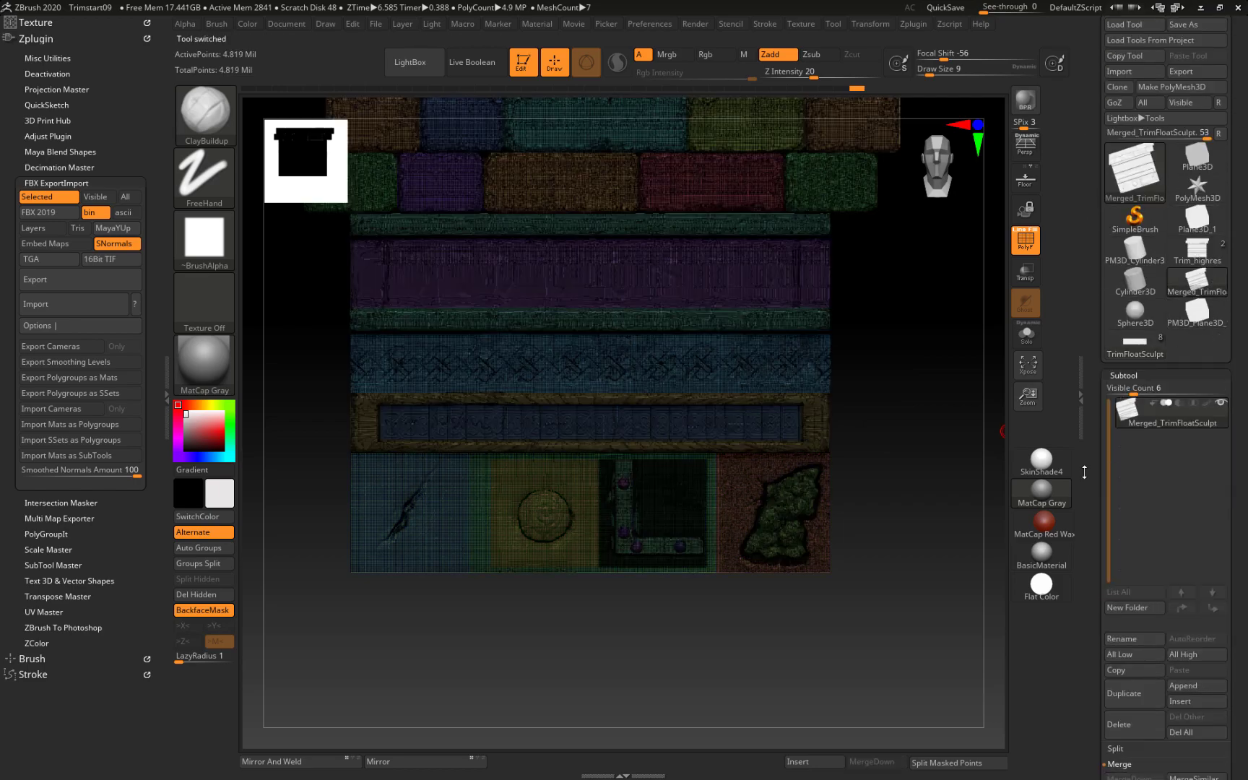
pyautogui.keyDown('alt'); pyautogui.moveTo(953, 278); pyautogui.dragTo(967, 376); pyautogui.keyUp('alt')
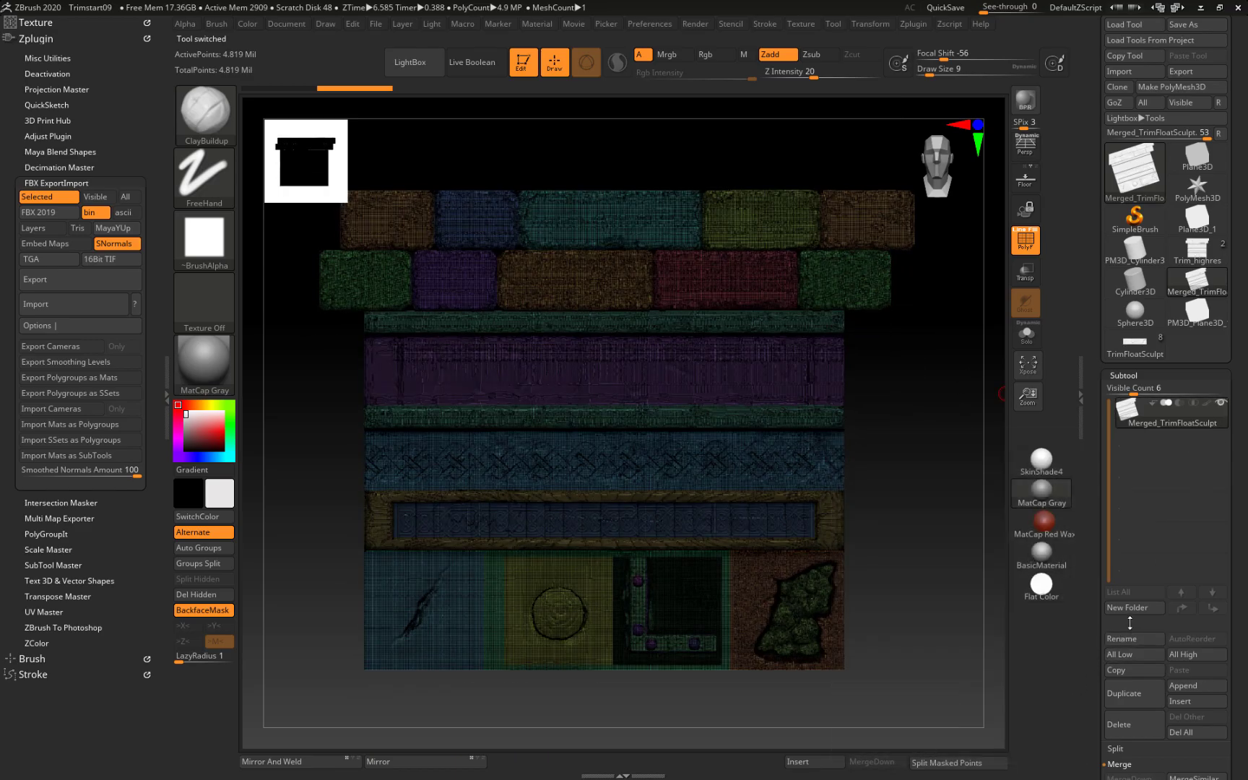
# Step: Rename the merged subtool as TrimsheetHigh
pyautogui.click(1133, 640)
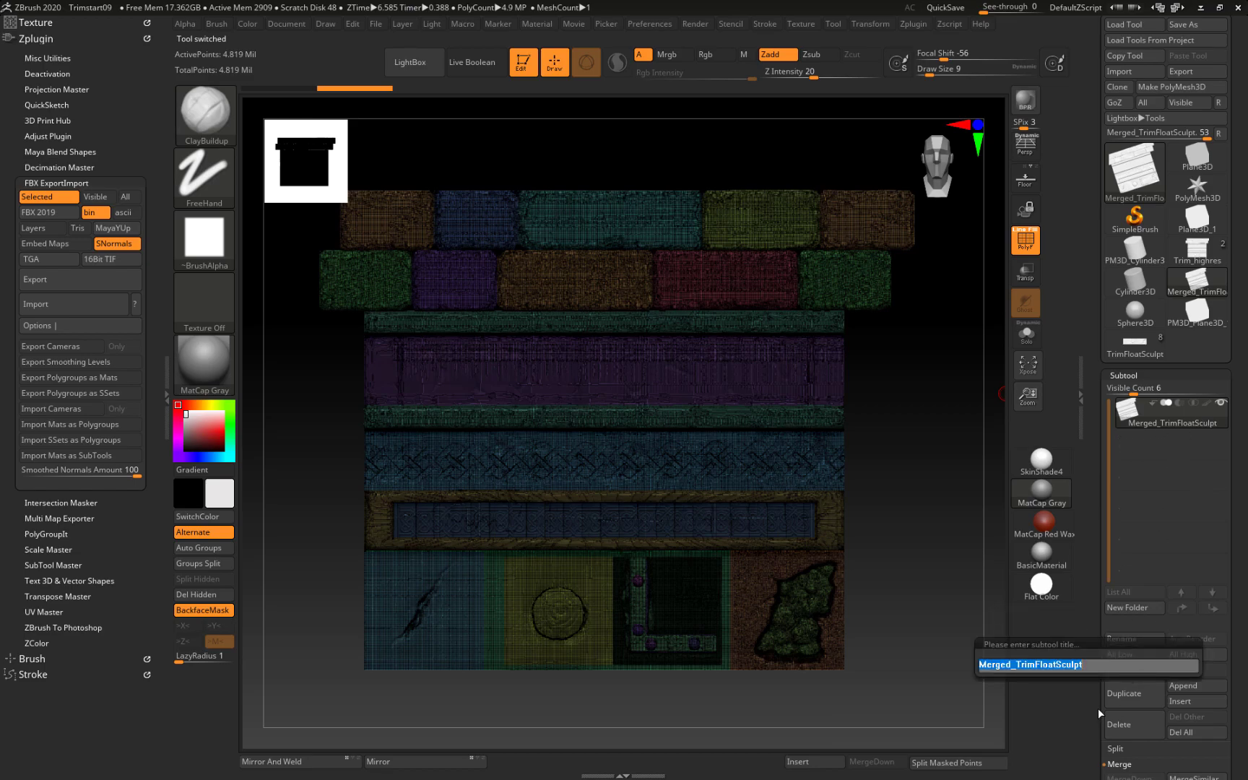
pyautogui.write('Trim')
pyautogui.write('shhetr')
pyautogui.write('==')
pyautogui.press('BackSpace')
pyautogui.press('BackSpace')
pyautogui.press('BackSpace')
pyautogui.press('BackSpace')
pyautogui.press('BackSpace')
pyautogui.press('BackSpace')
pyautogui.write('eetHigh')
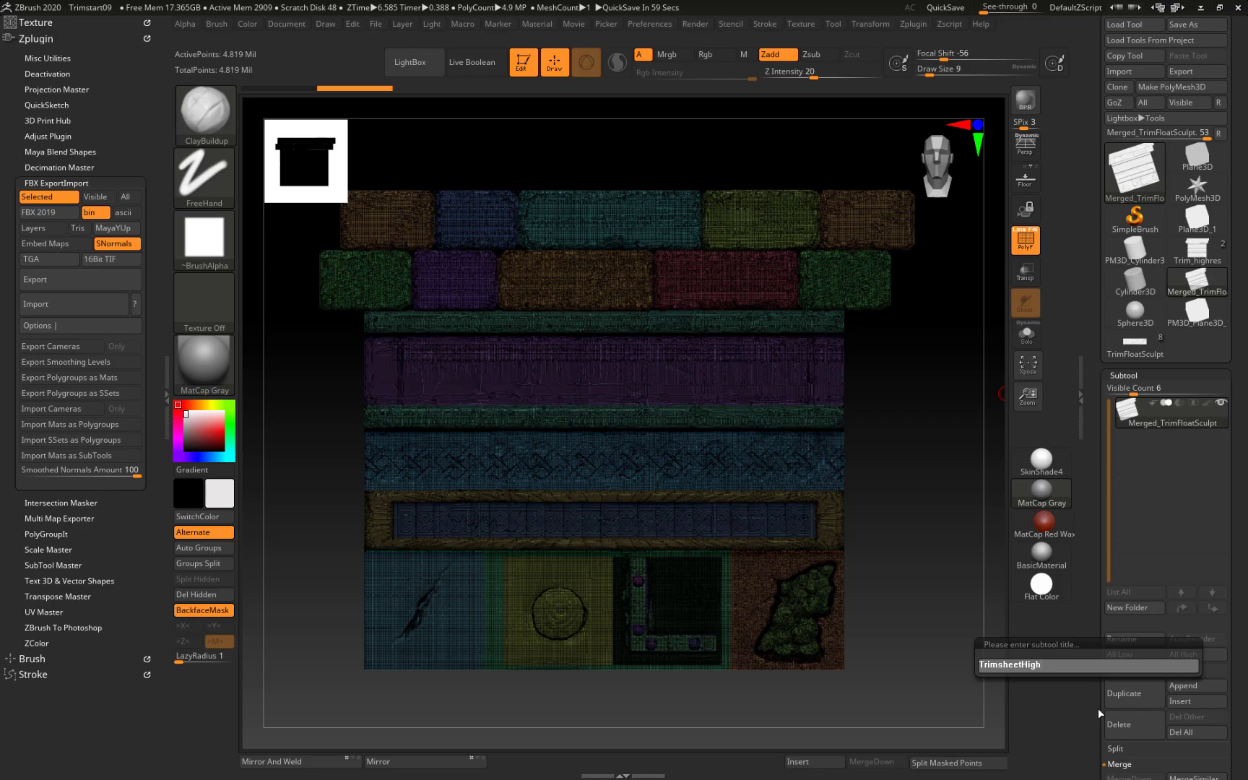
pyautogui.press('Return')
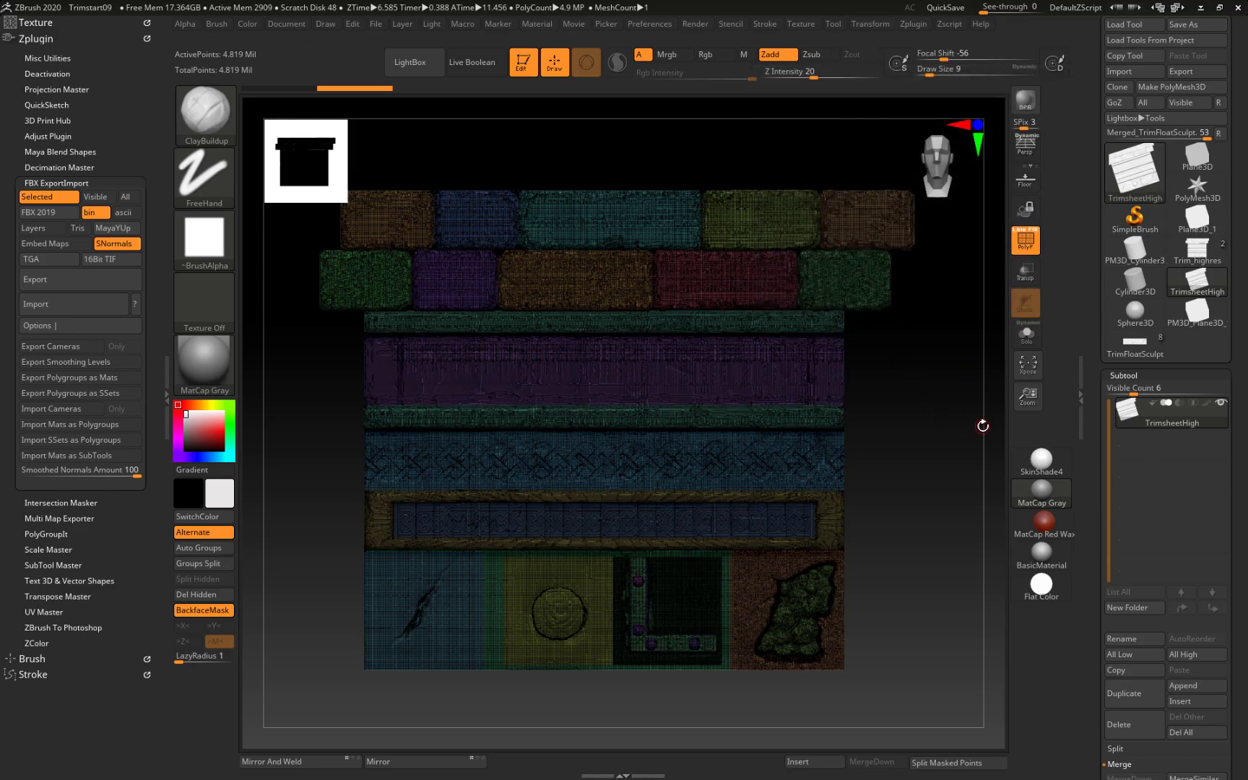
# Step: Switch to the Plane3D_1 tool and rename its subtool as TrimsheetLow
pyautogui.moveTo(1204, 225)
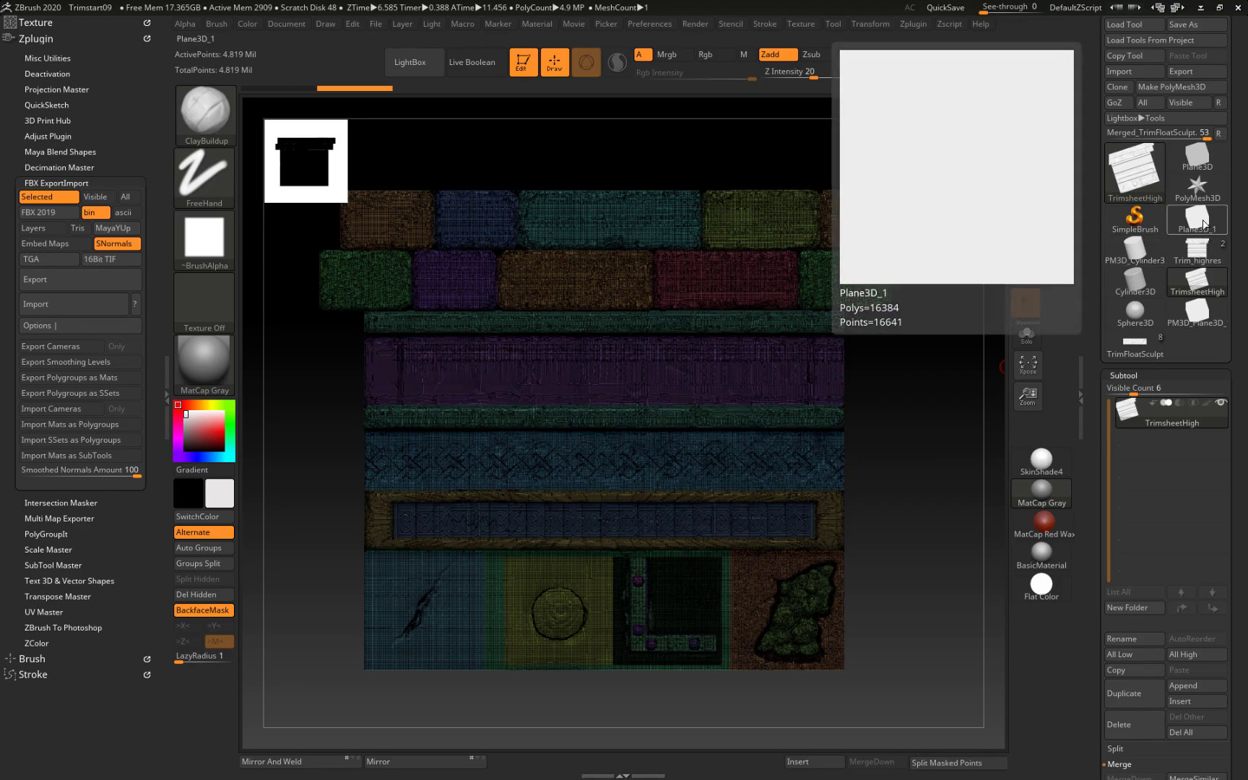
pyautogui.click(1203, 223)
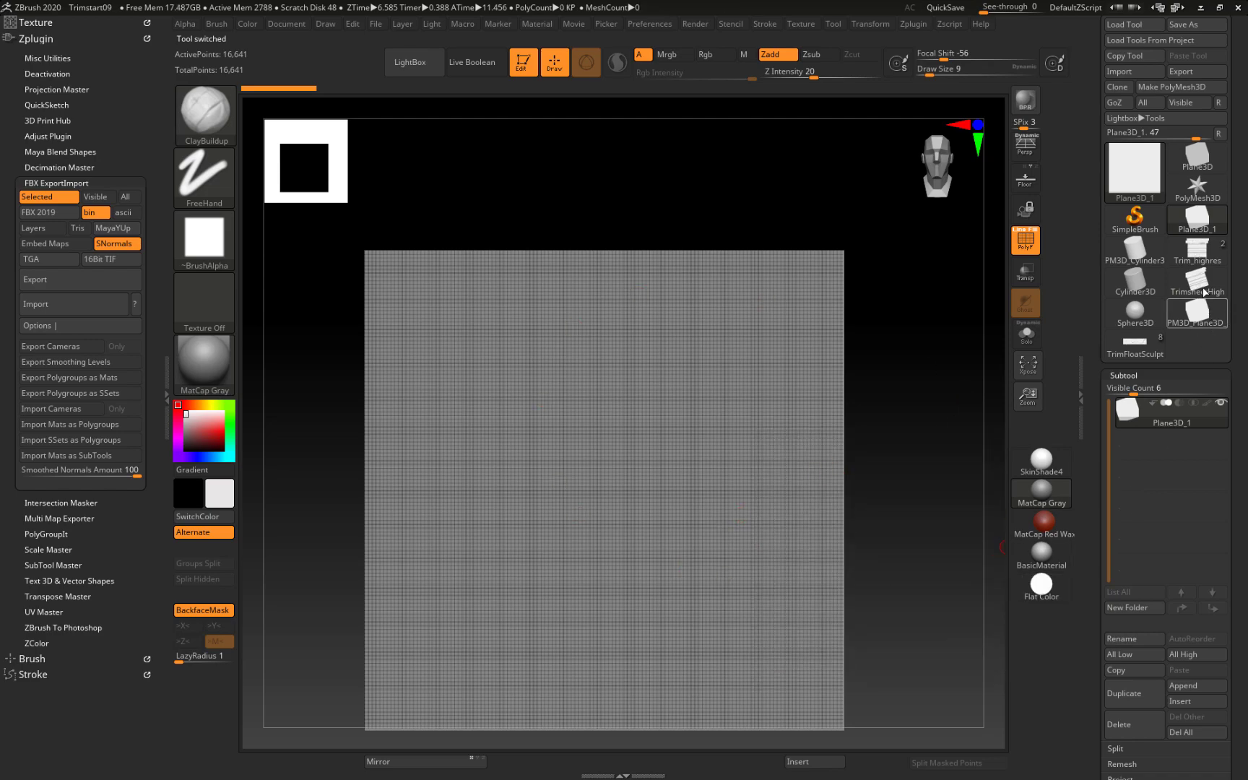
pyautogui.click(1199, 223)
pyautogui.moveTo(1177, 433)
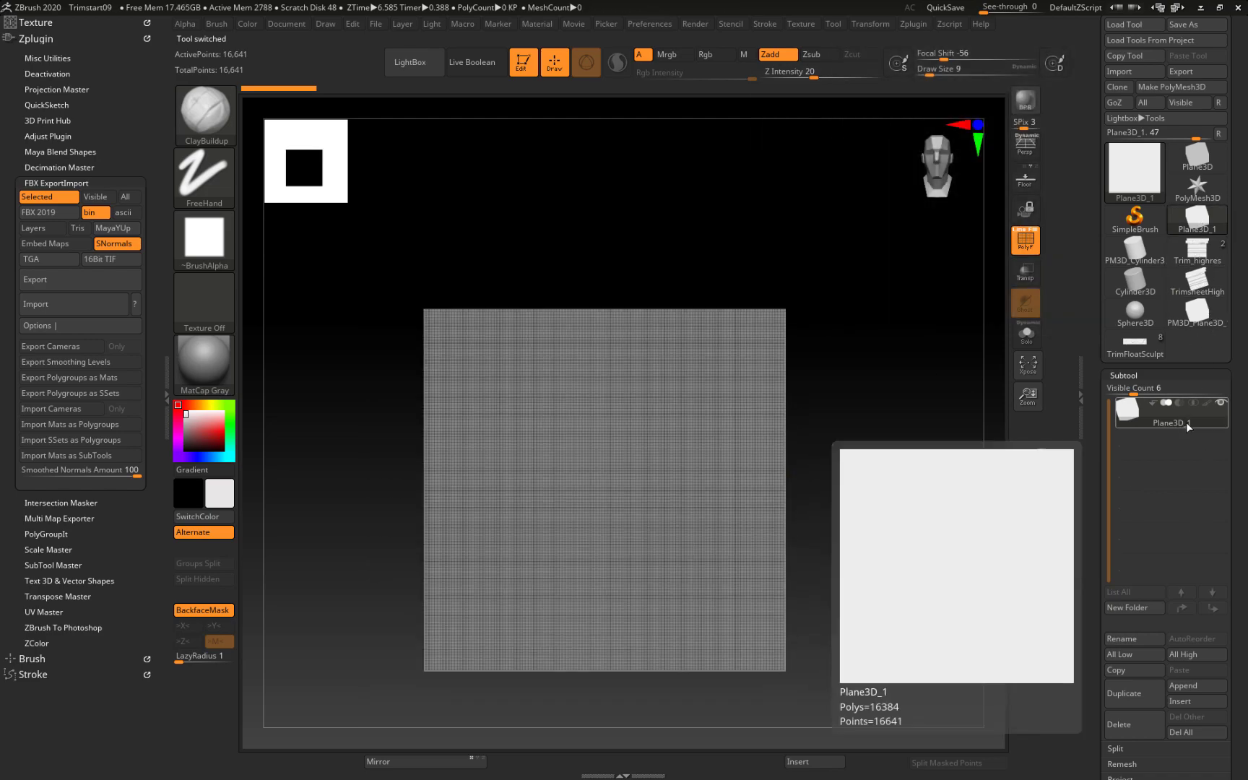
pyautogui.click(1200, 423)
pyautogui.click(1136, 637)
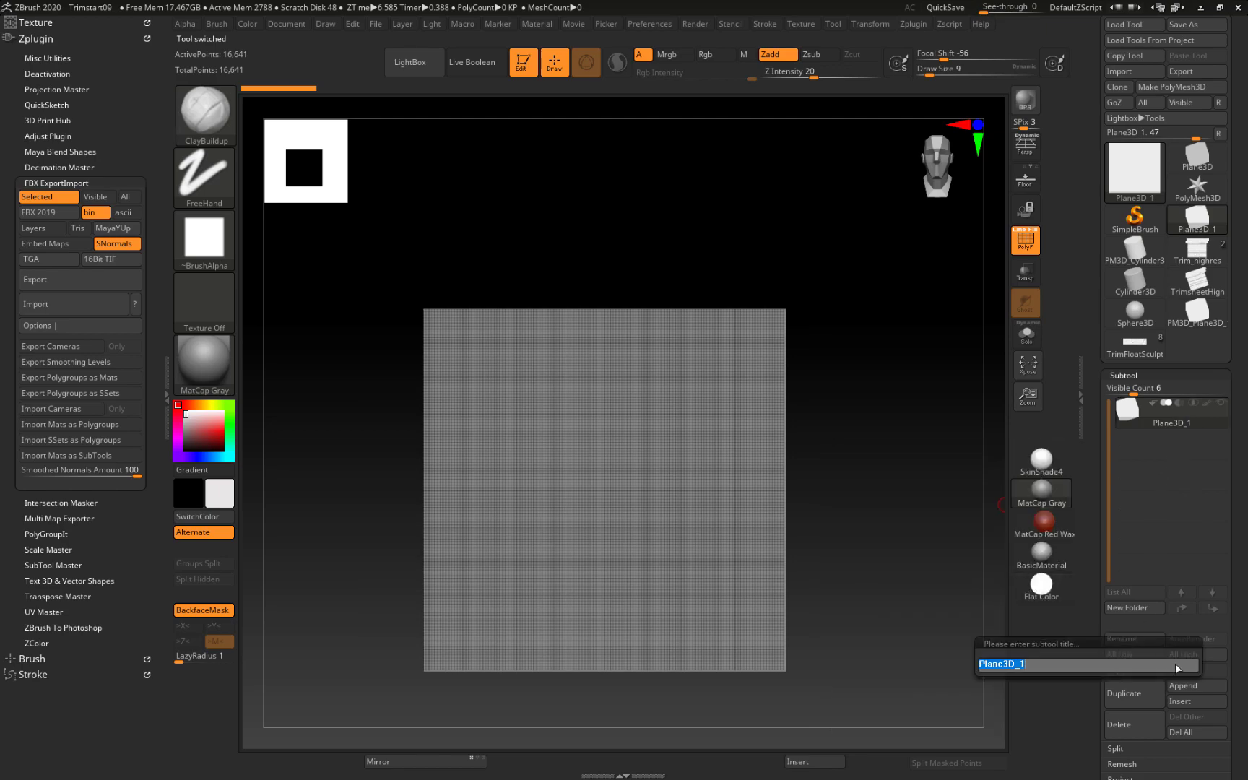
pyautogui.write('TrimsheetLow')
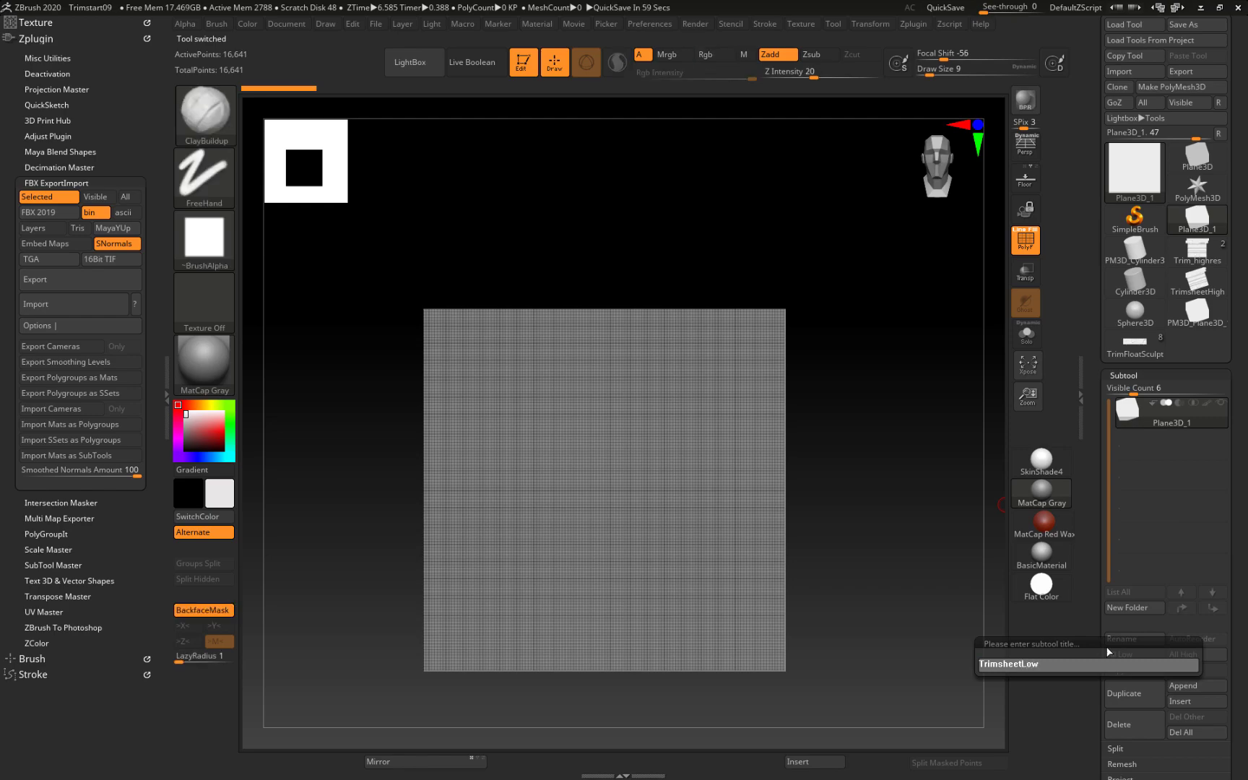
pyautogui.press('Return')
# Step: Return to the TrimsheetHigh tool and insert the TrimsheetLow plane as a second subtool
pyautogui.click(1196, 282)
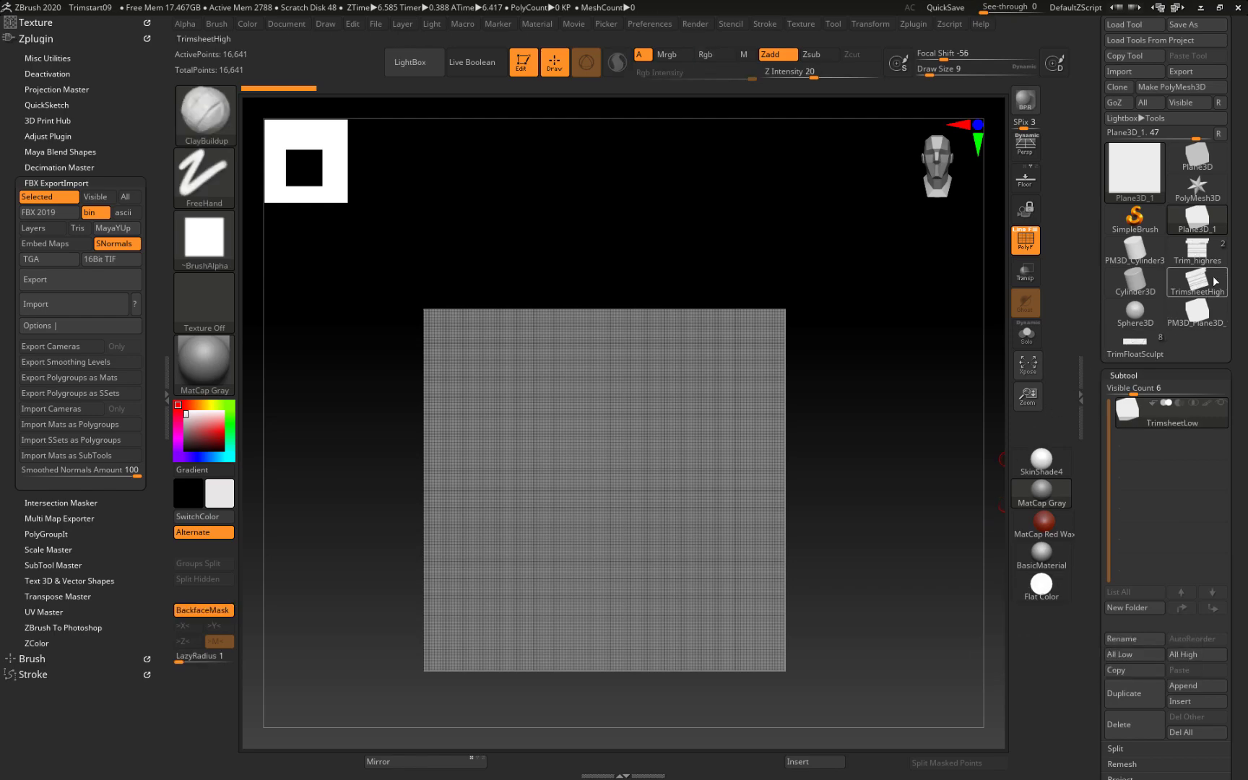
pyautogui.click(1177, 702)
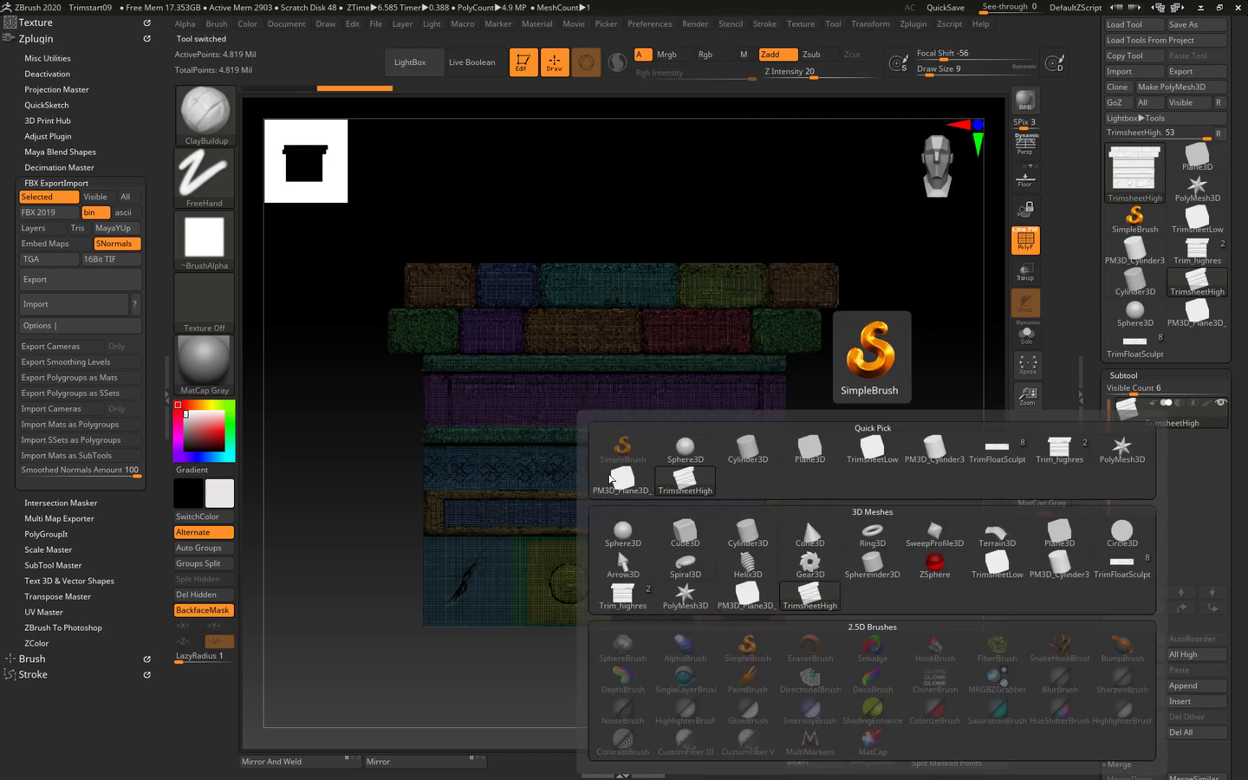
pyautogui.click(884, 446)
pyautogui.moveTo(924, 483)
pyautogui.mouseDown()
pyautogui.moveTo(860, 497)
pyautogui.moveTo(837, 492)
pyautogui.moveTo(839, 471)
pyautogui.moveTo(867, 501)
pyautogui.mouseUp()
# Step: Turn on transparency and move the low plane up until its edges line up with the sculpted trim sheet
pyautogui.press('r')
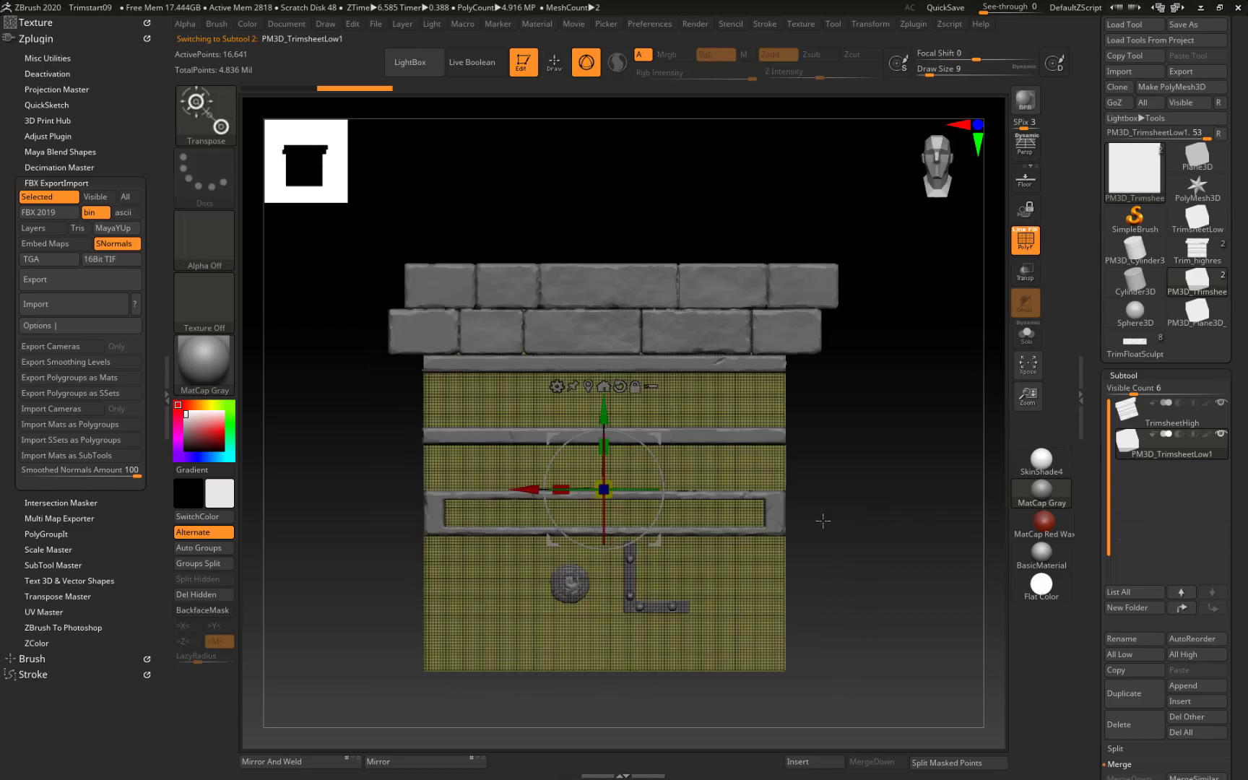
pyautogui.click(1024, 271)
pyautogui.moveTo(910, 483); pyautogui.dragTo(847, 491)
pyautogui.moveTo(462, 449); pyautogui.dragTo(533, 443)
pyautogui.moveTo(605, 417); pyautogui.dragTo(624, 374)
pyautogui.moveTo(801, 427); pyautogui.dragTo(885, 431)
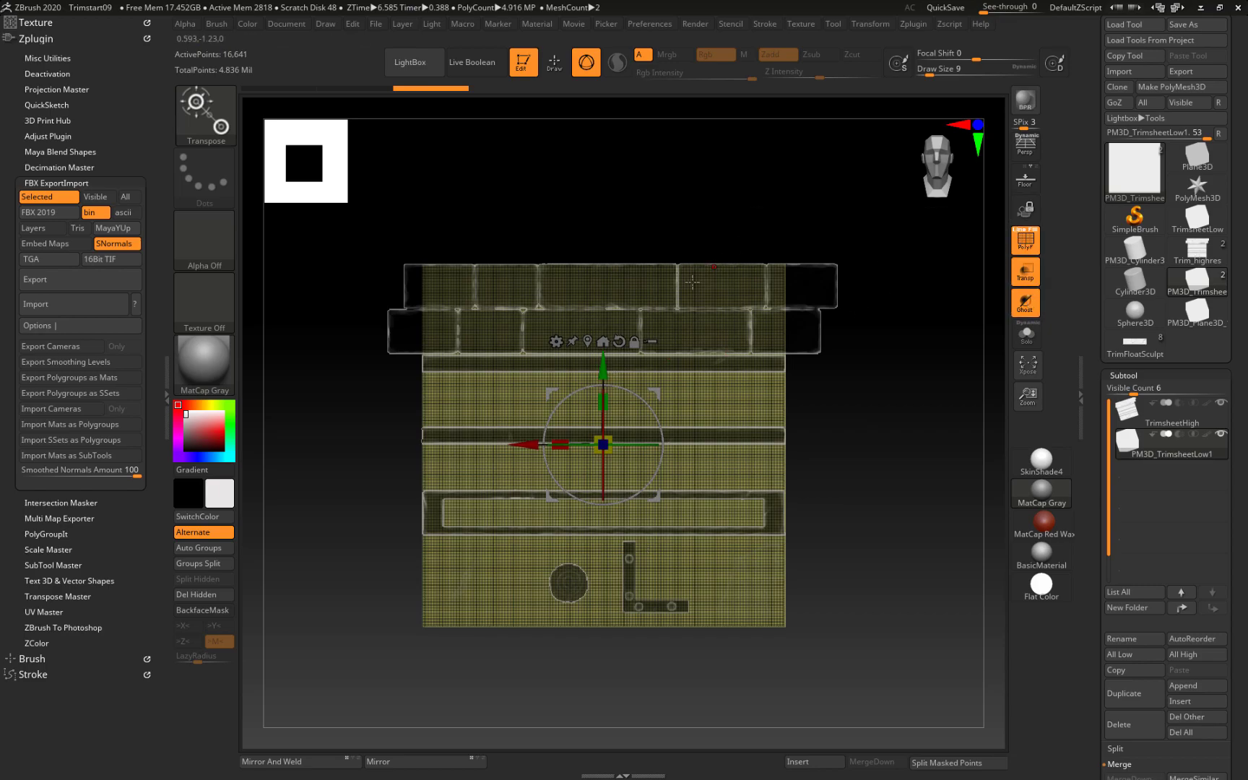
pyautogui.moveTo(598, 363); pyautogui.dragTo(594, 362)
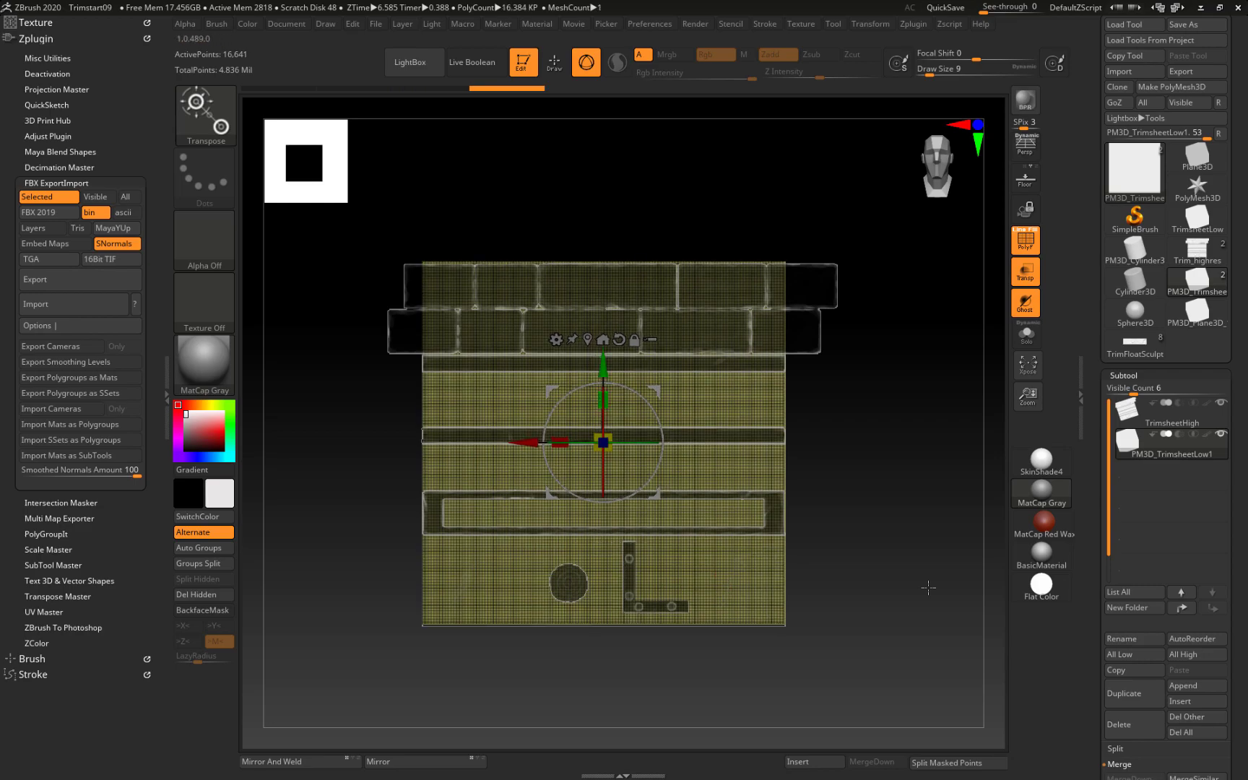
pyautogui.moveTo(900, 532)
pyautogui.keyDown('ctrl'); pyautogui.mouseDown(button='right')
pyautogui.moveTo(906, 566)
pyautogui.moveTo(912, 531)
pyautogui.mouseUp(button='right'); pyautogui.keyUp('ctrl')
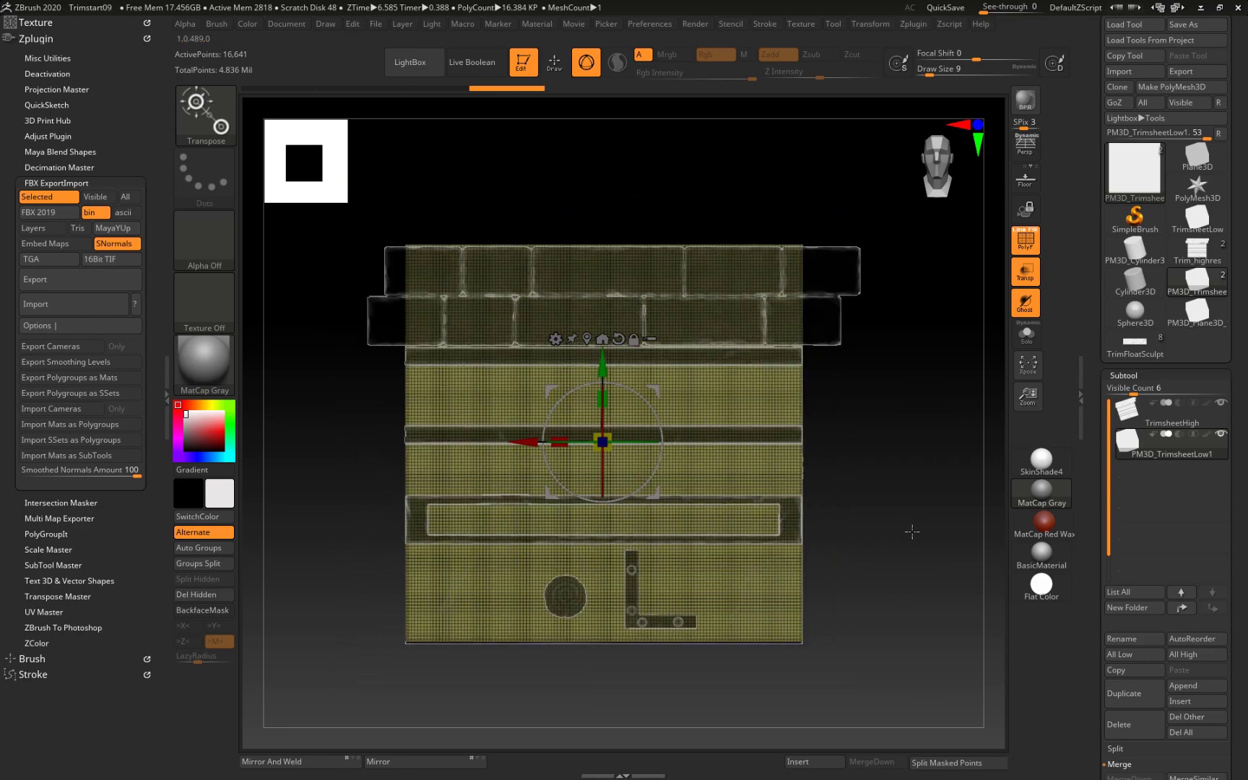
# Step: Move the low plane along Z so it sits just behind the sculpted trims, and select the TrimsheetHigh subtool
pyautogui.moveTo(954, 524); pyautogui.dragTo(885, 515)
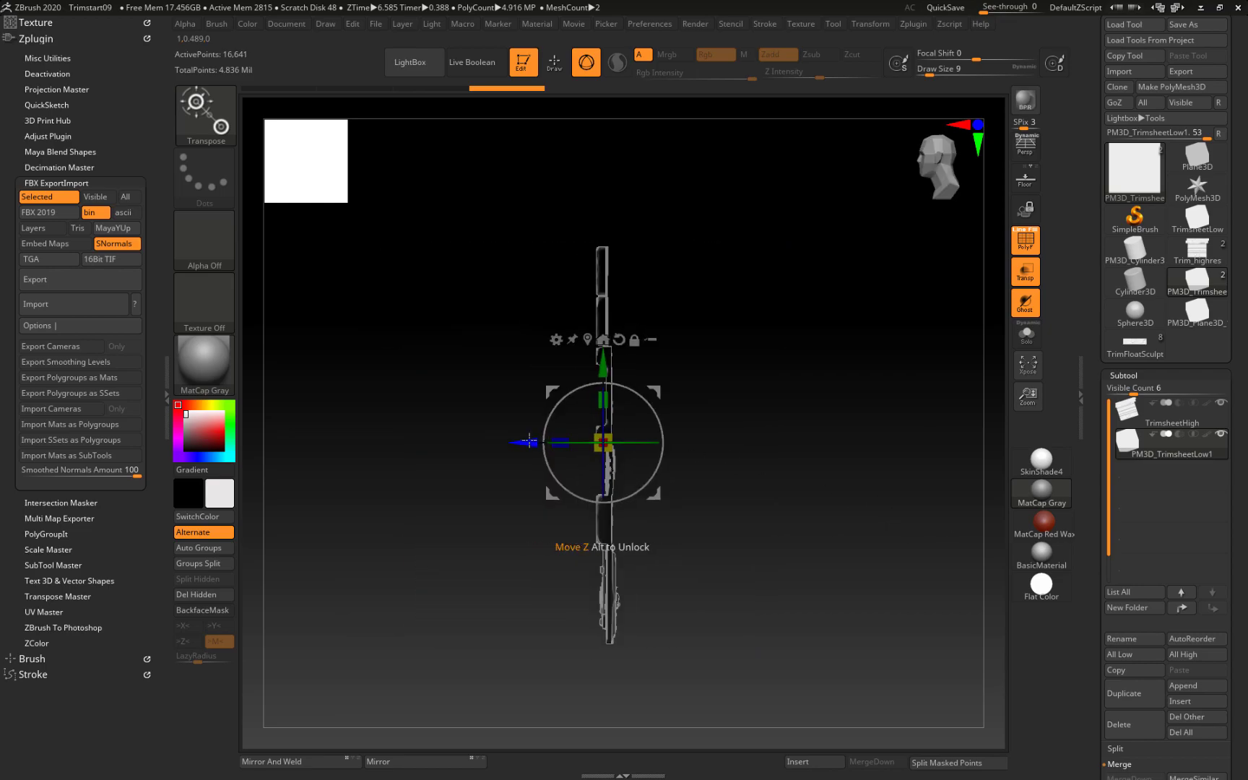
pyautogui.moveTo(516, 441)
pyautogui.mouseDown()
pyautogui.moveTo(508, 484)
pyautogui.moveTo(507, 466)
pyautogui.mouseUp()
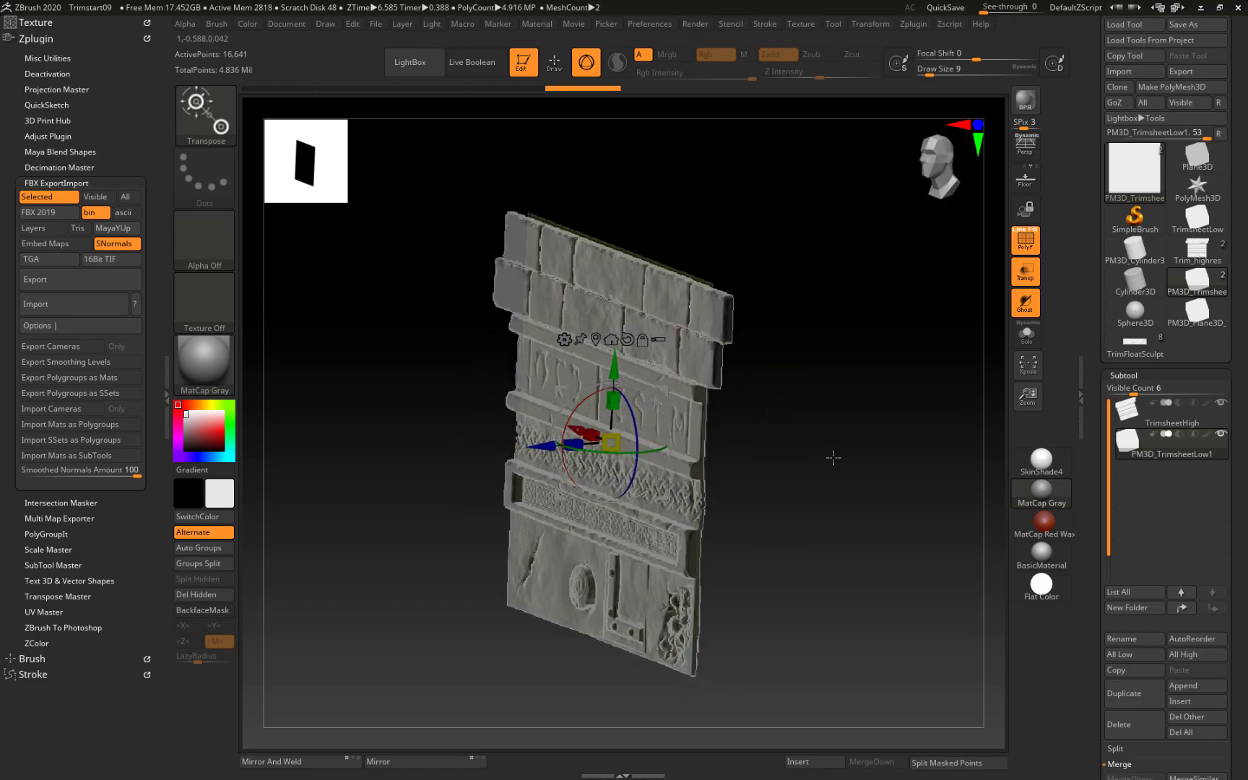
pyautogui.keyDown('alt'); pyautogui.moveTo(810, 454); pyautogui.dragTo(828, 614); pyautogui.keyUp('alt')
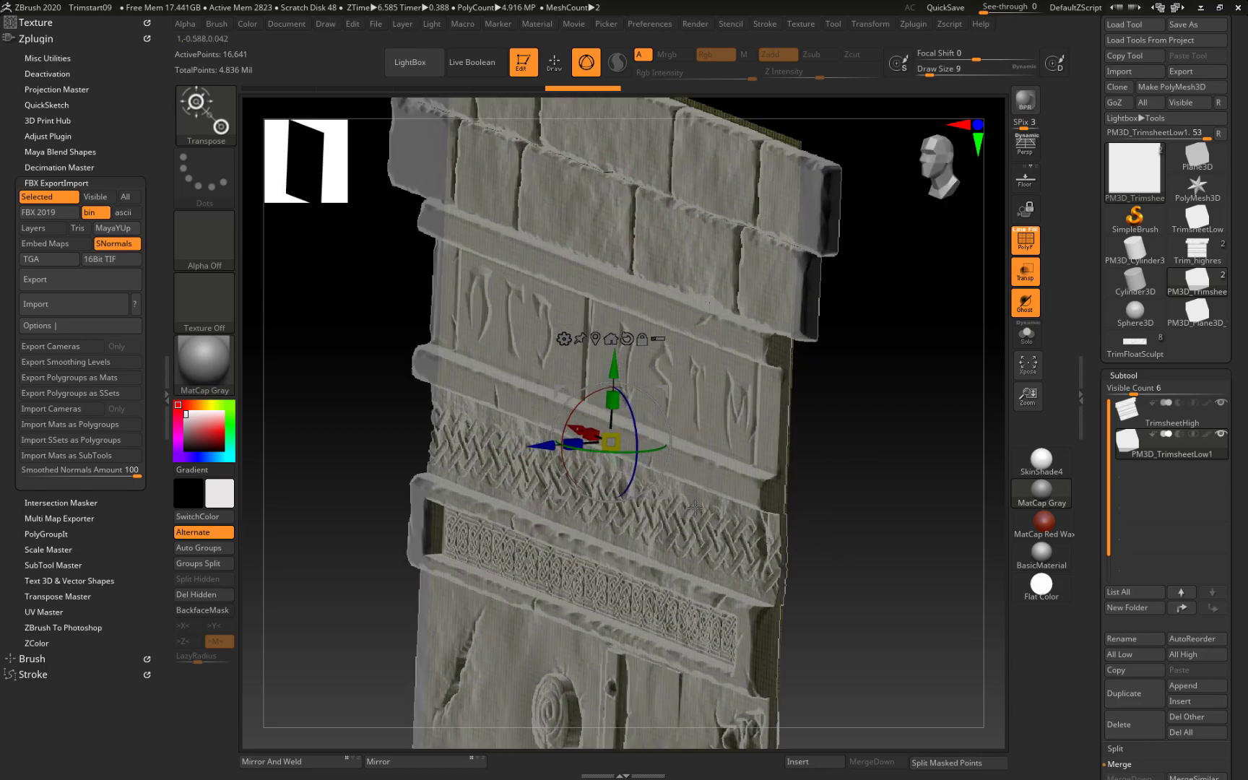
pyautogui.moveTo(540, 448)
pyautogui.mouseDown()
pyautogui.moveTo(530, 447)
pyautogui.moveTo(543, 448)
pyautogui.mouseUp()
pyautogui.moveTo(882, 543); pyautogui.dragTo(661, 543)
pyautogui.keyDown('alt'); pyautogui.moveTo(1000, 599); pyautogui.dragTo(668, 396); pyautogui.keyUp('alt')
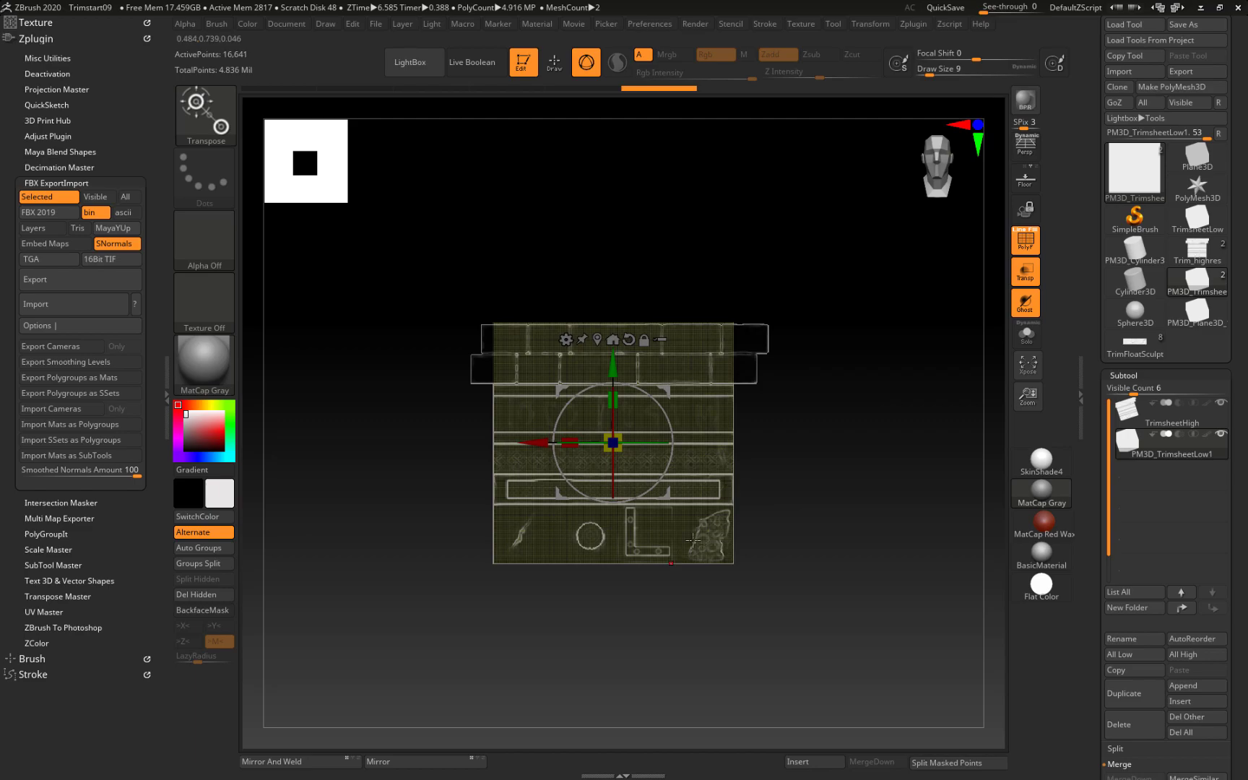
pyautogui.click(1178, 411)
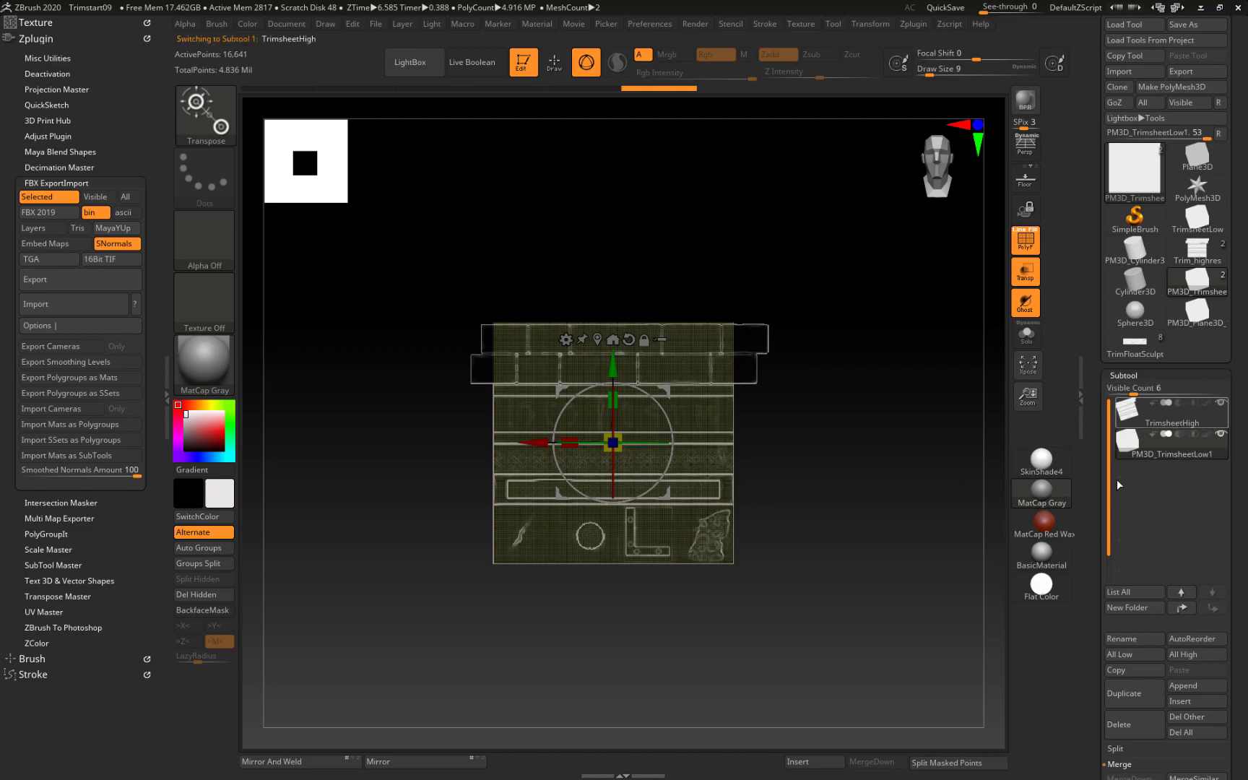
# Step: Turn off the polyframe and transparency displays so the TrimsheetHigh sculpt shows in plain grey
pyautogui.click(1036, 244)
pyautogui.click(1014, 282)
pyautogui.moveTo(863, 451); pyautogui.dragTo(903, 442)
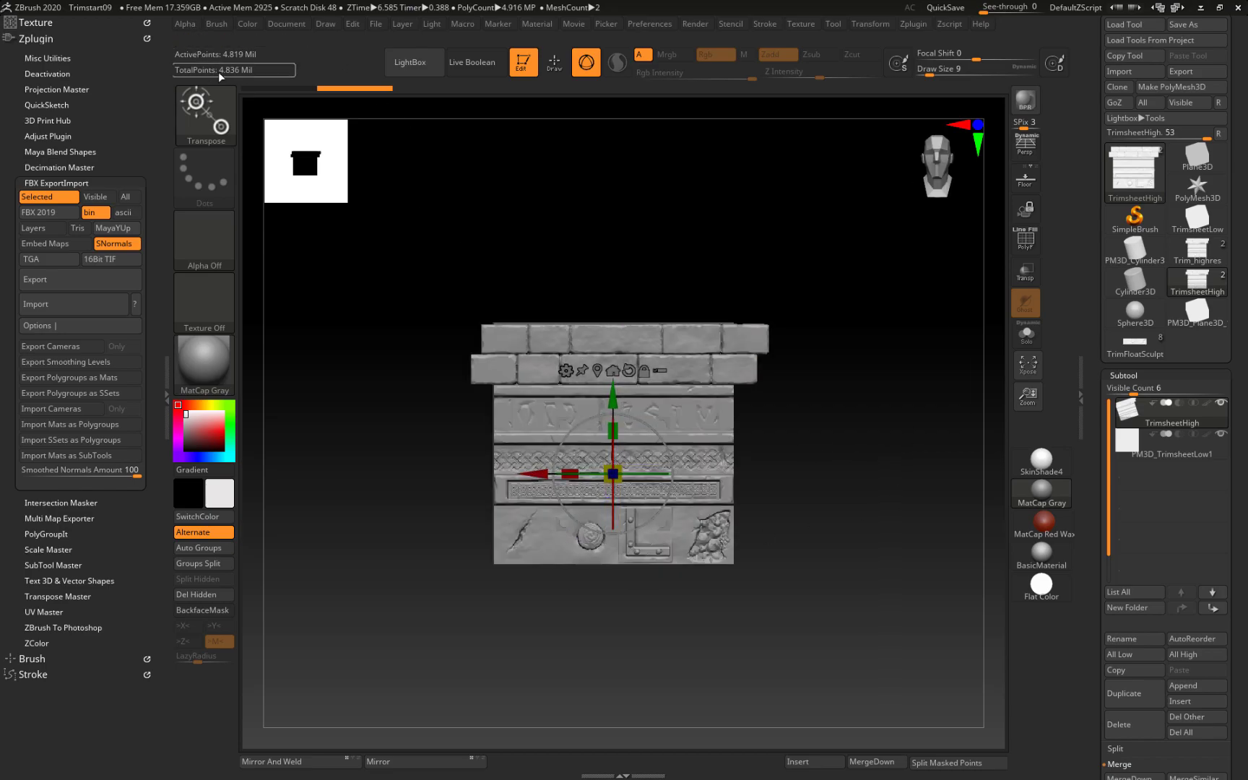
pyautogui.keyDown('alt'); pyautogui.moveTo(860, 349); pyautogui.dragTo(879, 371); pyautogui.keyUp('alt')
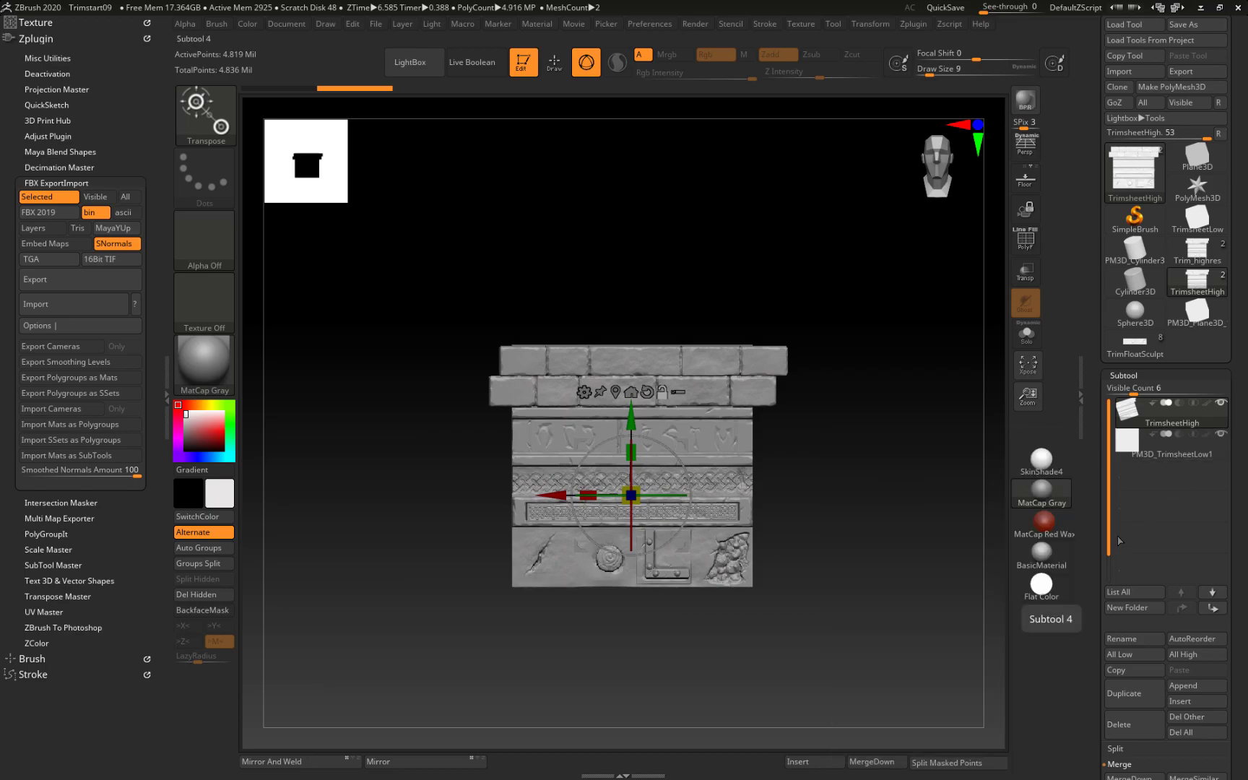
# Step: Open the Polypaint settings for TrimsheetHigh and switch from Transpose to Draw mode
pyautogui.moveTo(1100, 584); pyautogui.dragTo(1113, 427)
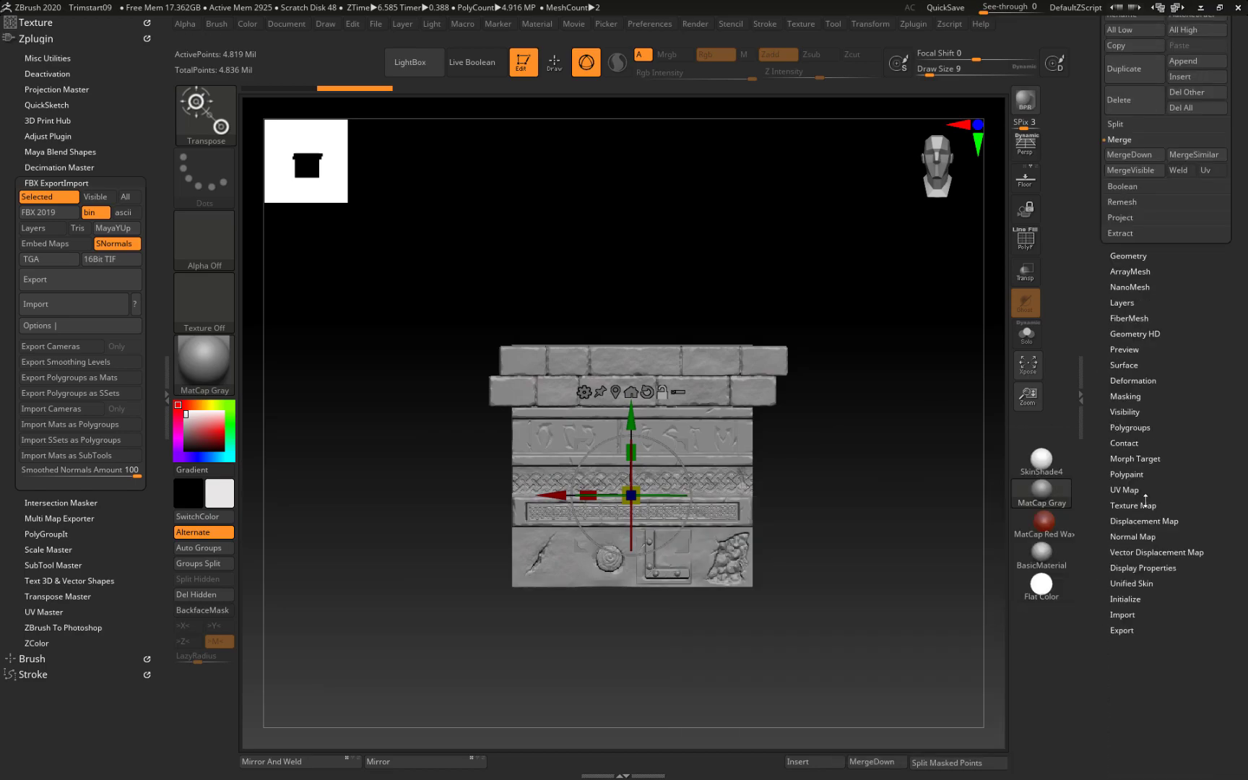
pyautogui.click(1139, 476)
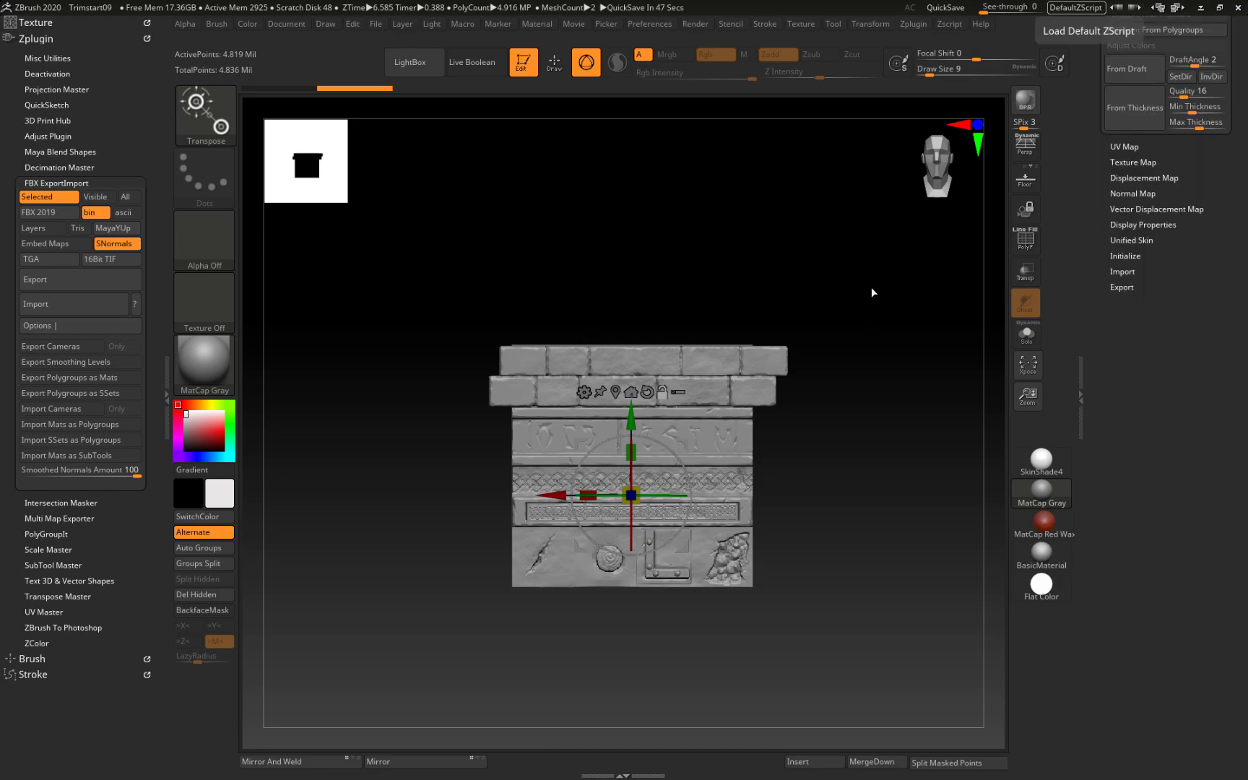
pyautogui.moveTo(852, 260)
pyautogui.mouseDown()
pyautogui.moveTo(858, 267)
pyautogui.moveTo(856, 234)
pyautogui.mouseUp()
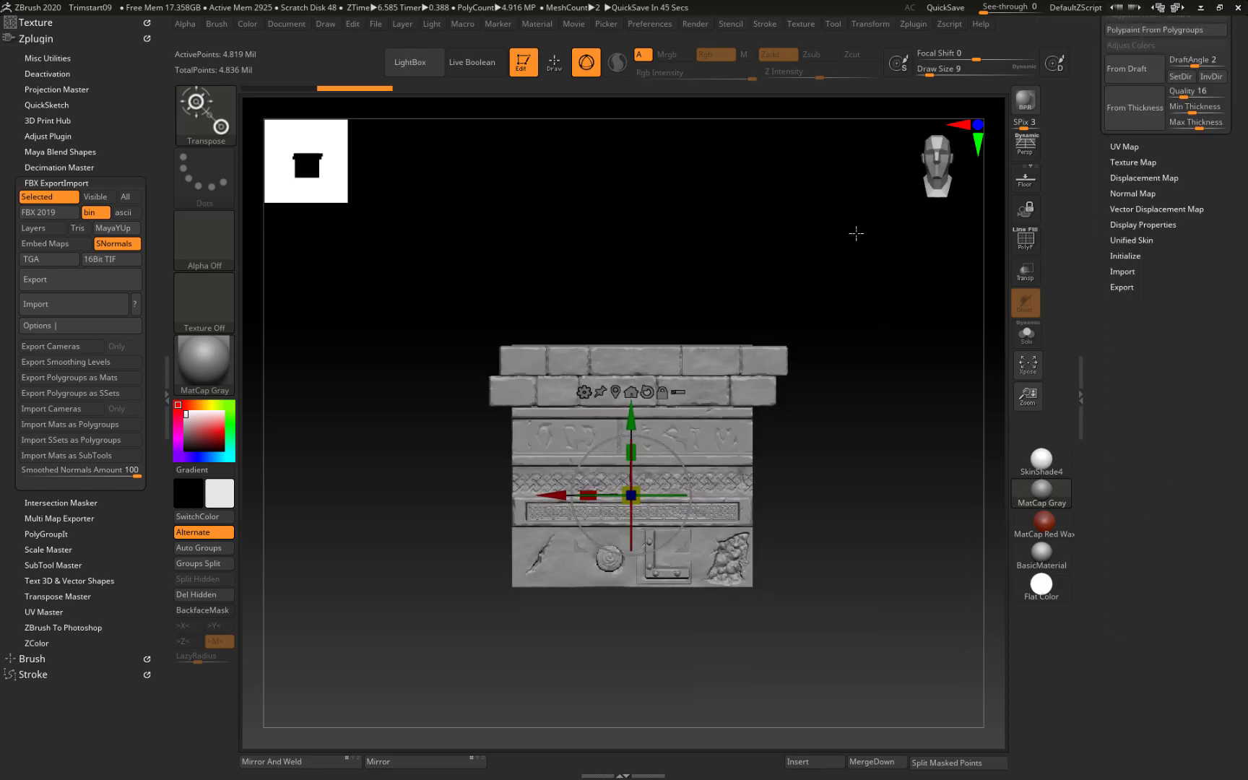
pyautogui.press('q')
pyautogui.moveTo(863, 310)
pyautogui.keyDown('alt'); pyautogui.mouseDown()
pyautogui.moveTo(875, 390)
pyautogui.moveTo(885, 354)
pyautogui.mouseUp(); pyautogui.keyUp('alt')
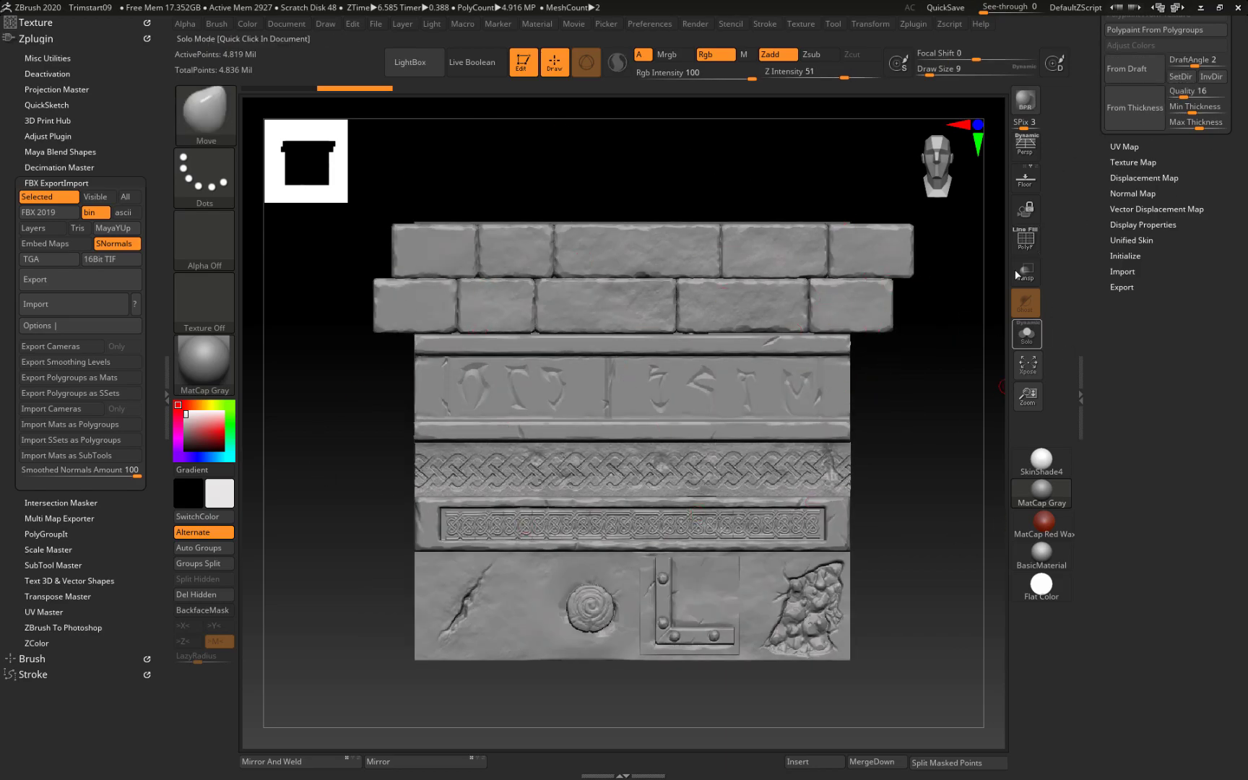
pyautogui.moveTo(1199, 160); pyautogui.dragTo(1202, 274)
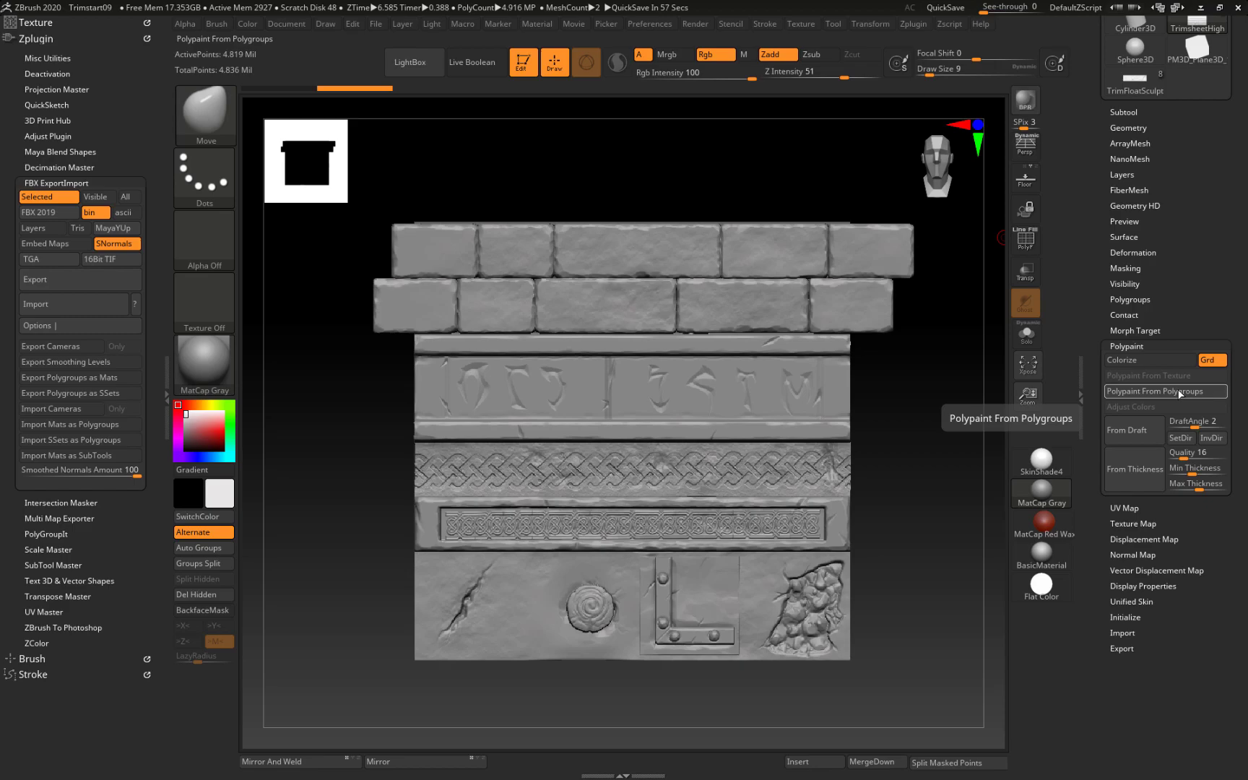
# Step: Keep Use and Keep Polypaint enabled in Decimation Master and apply polypaint from polygroups to TrimsheetHigh
pyautogui.click(59, 167)
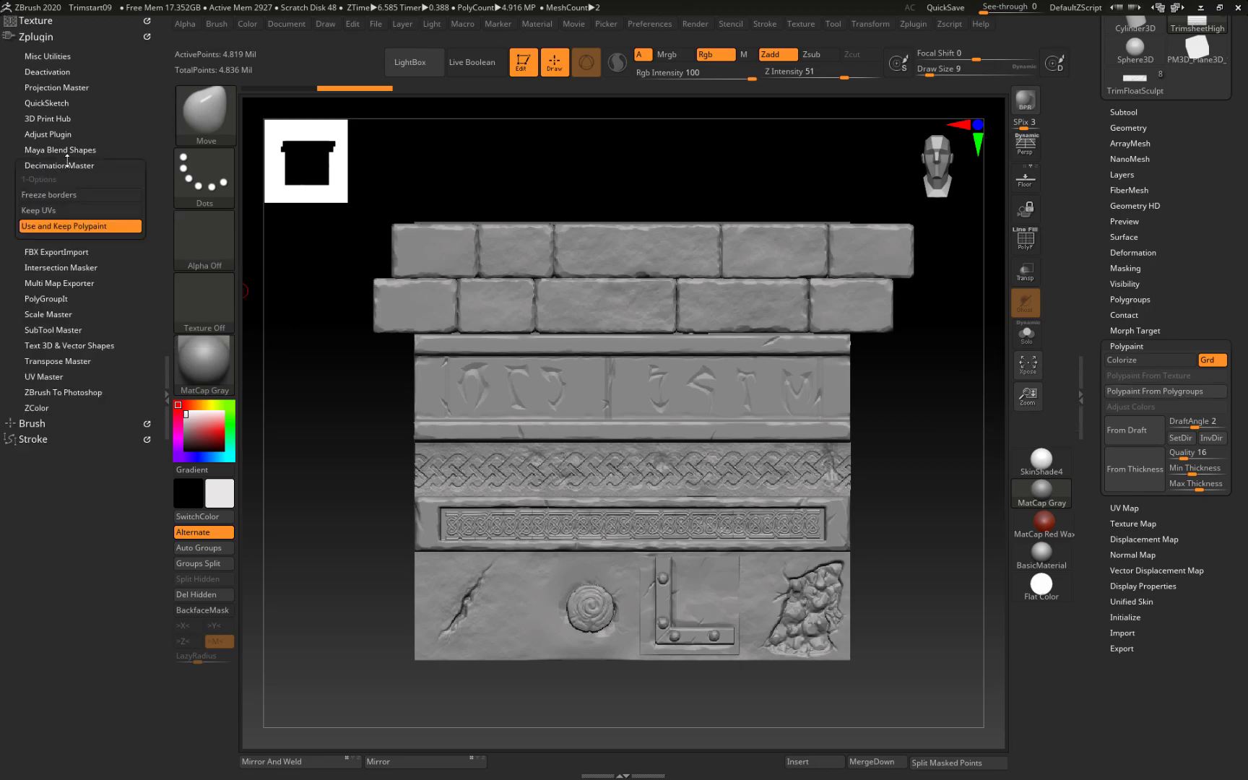
pyautogui.click(104, 225)
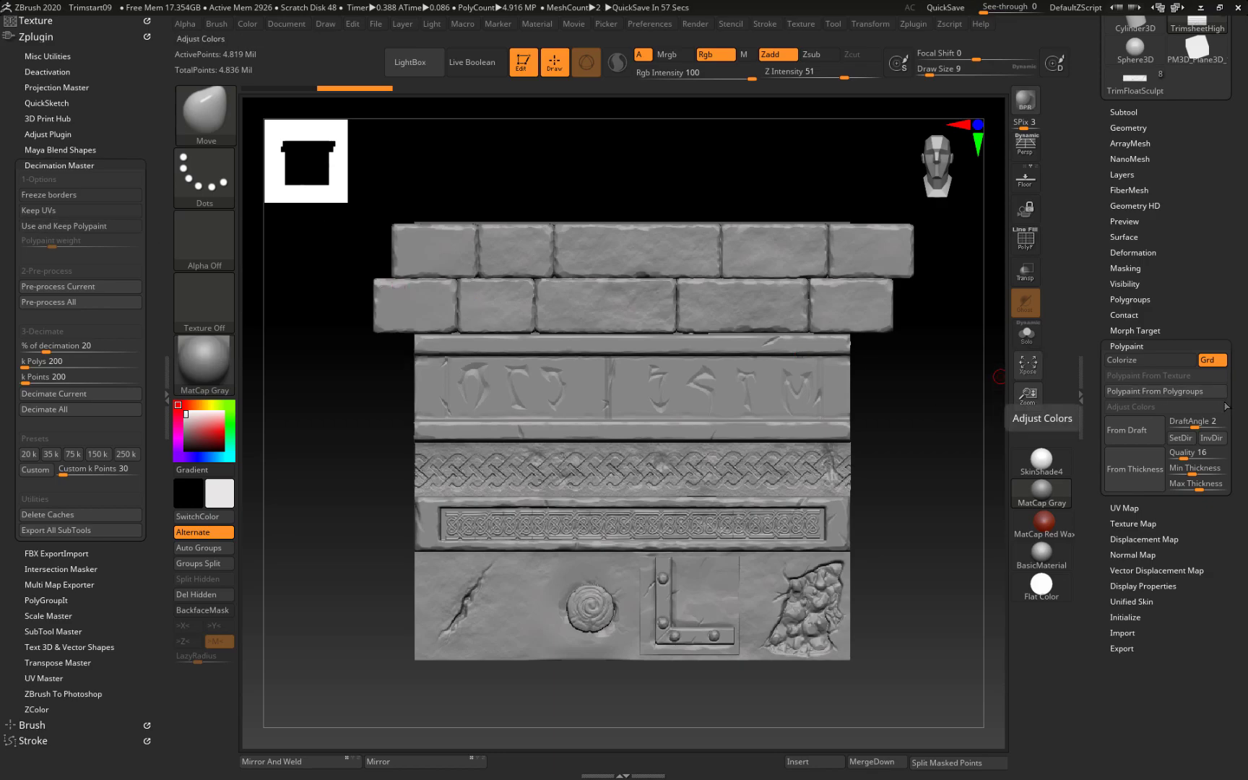
pyautogui.click(96, 228)
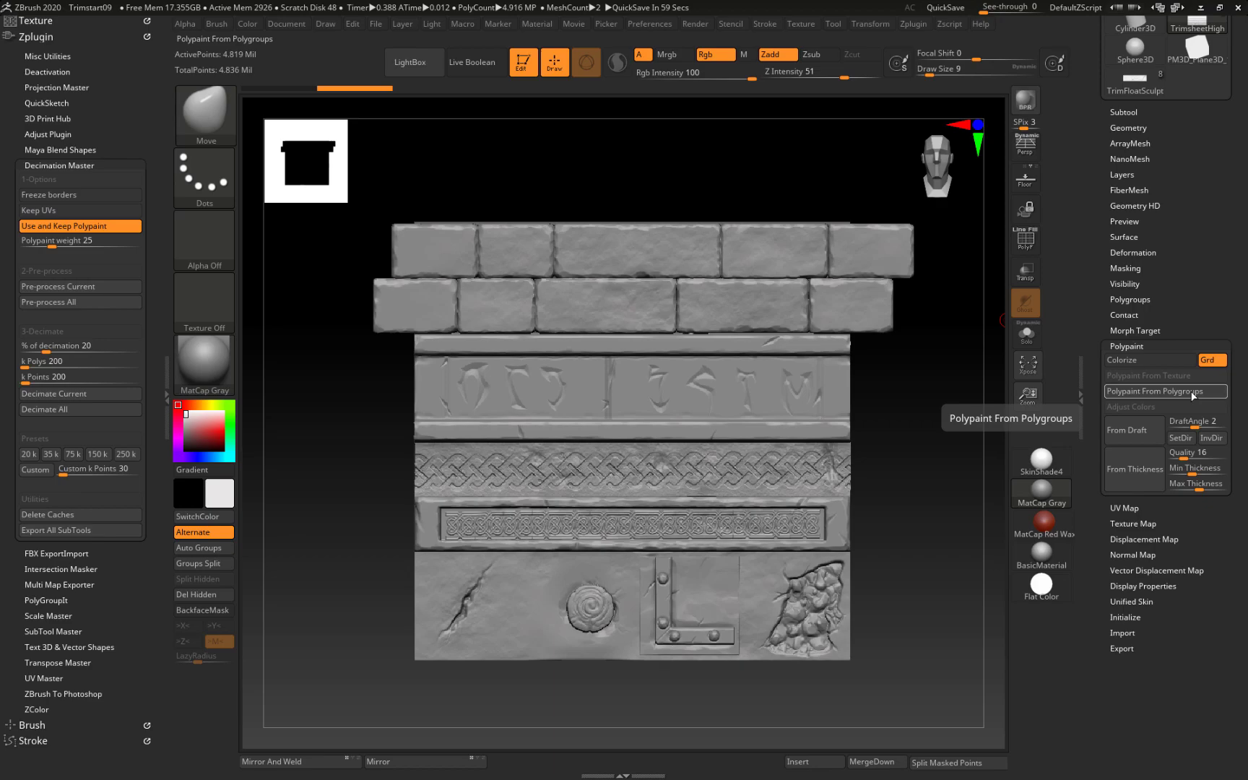
pyautogui.click(1191, 391)
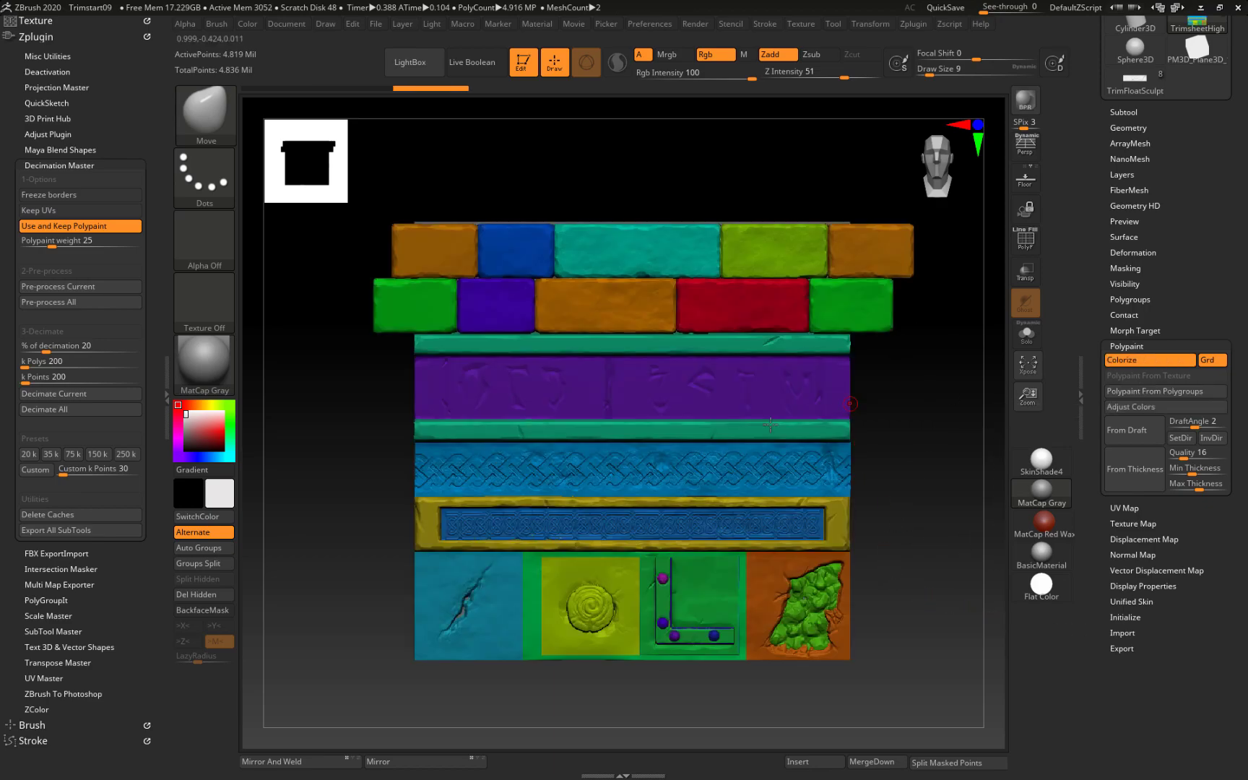
# Step: Save the project as Trimstart010, and pre-process and decimate the current TrimsheetHigh subtool to 20%
pyautogui.press('ctrl')
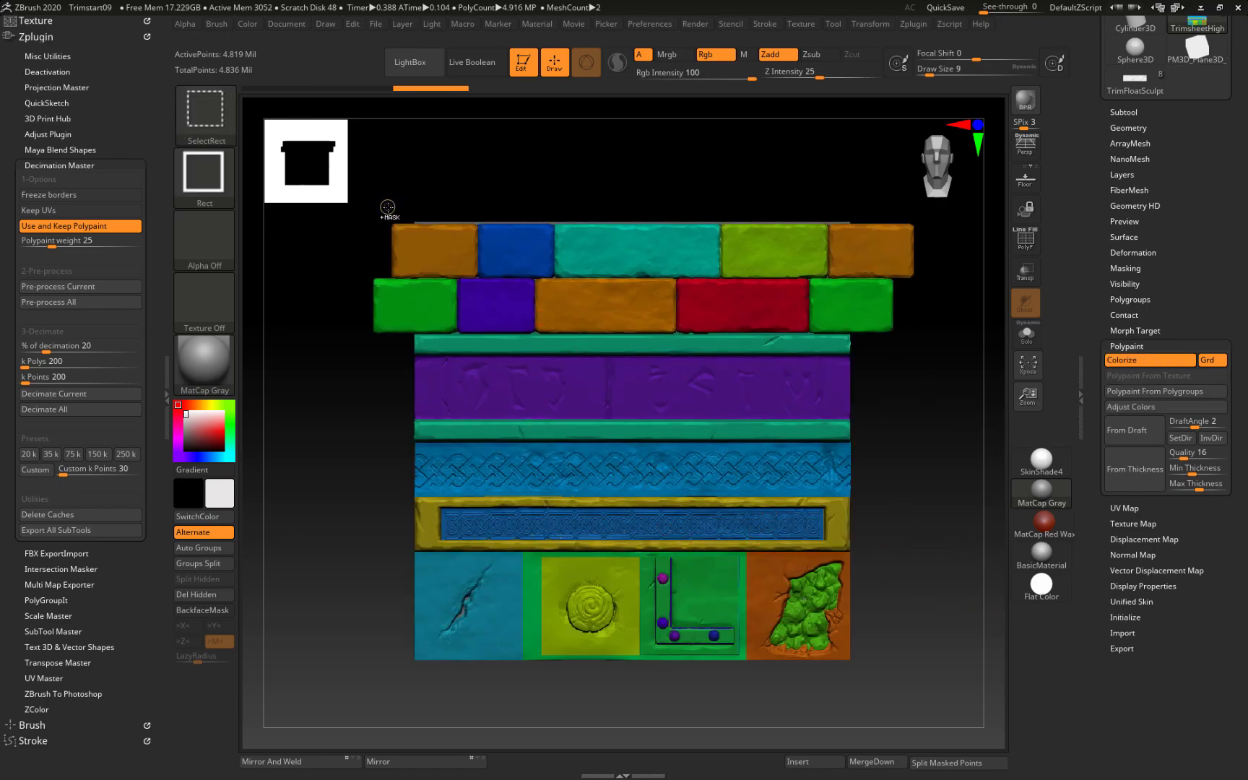
pyautogui.hotkey('ctrl', 's')
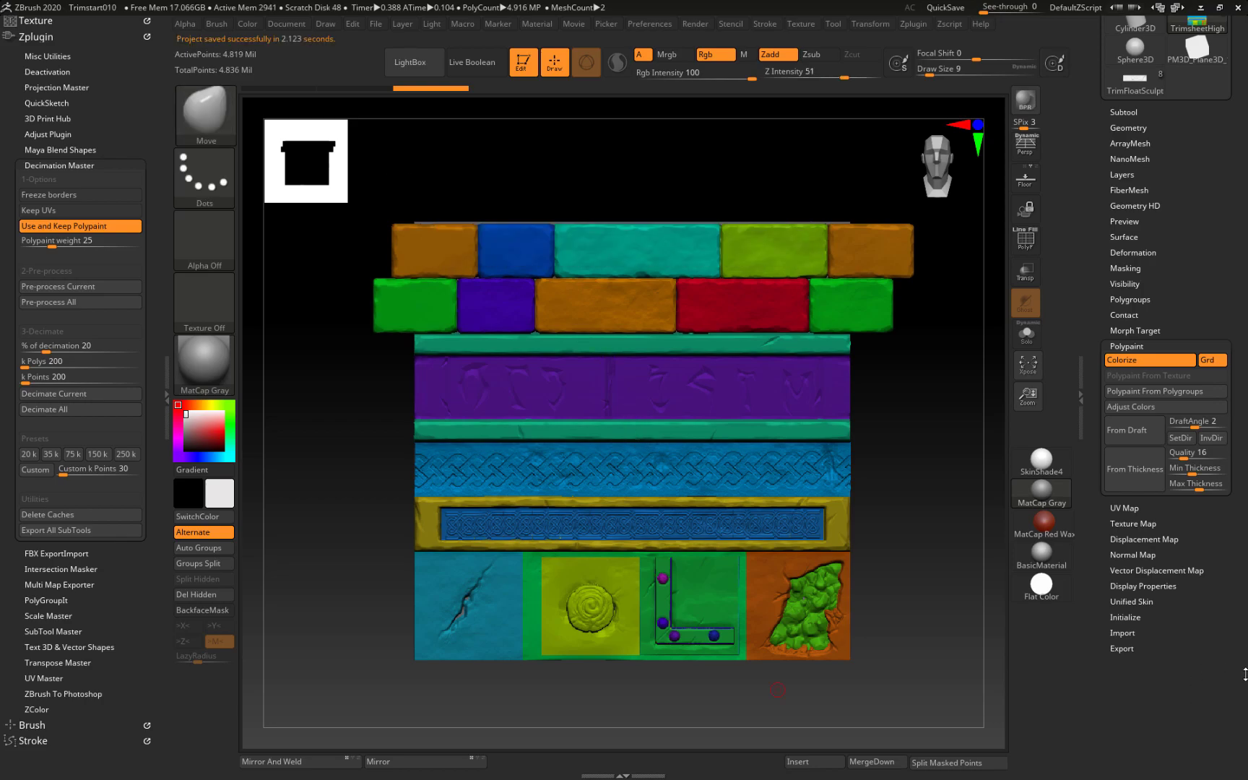
pyautogui.click(103, 284)
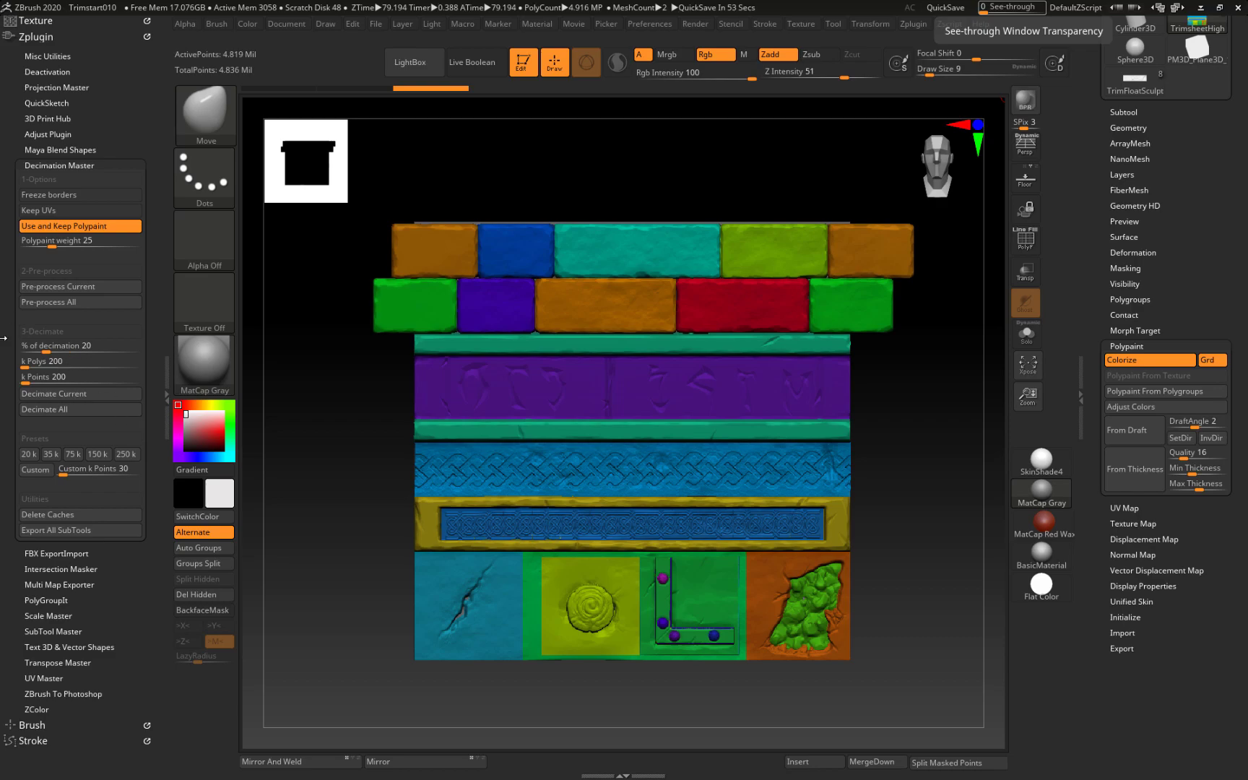
pyautogui.click(77, 393)
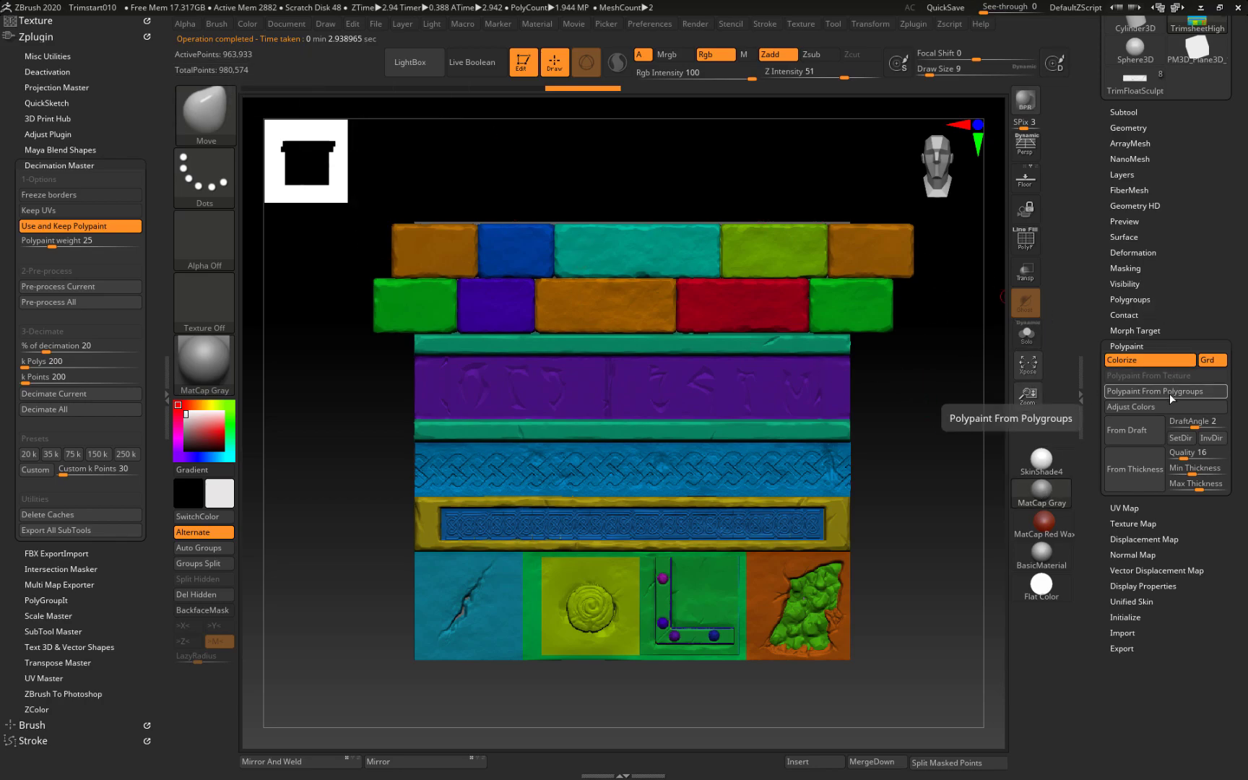
# Step: Hide the polypaint on the TrimsheetHigh subtool and bring it back with Colorize
pyautogui.click(1169, 346)
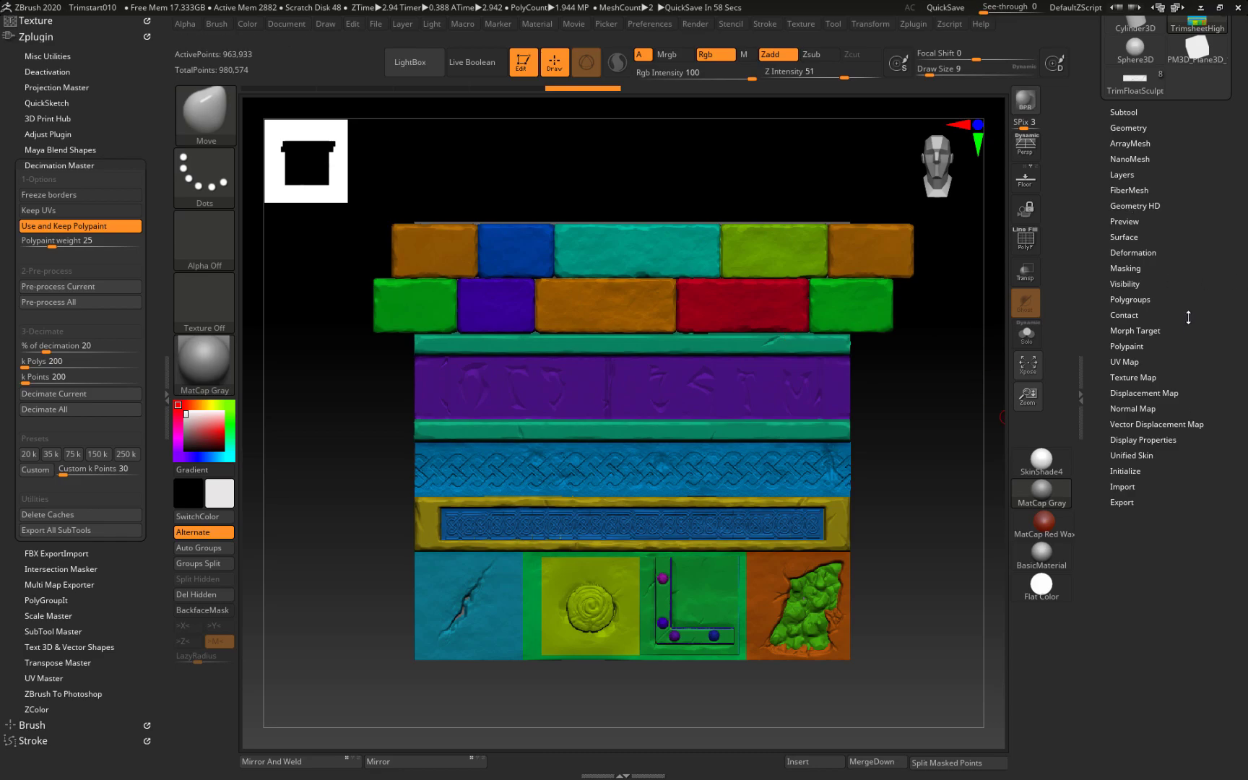
pyautogui.click(1139, 301)
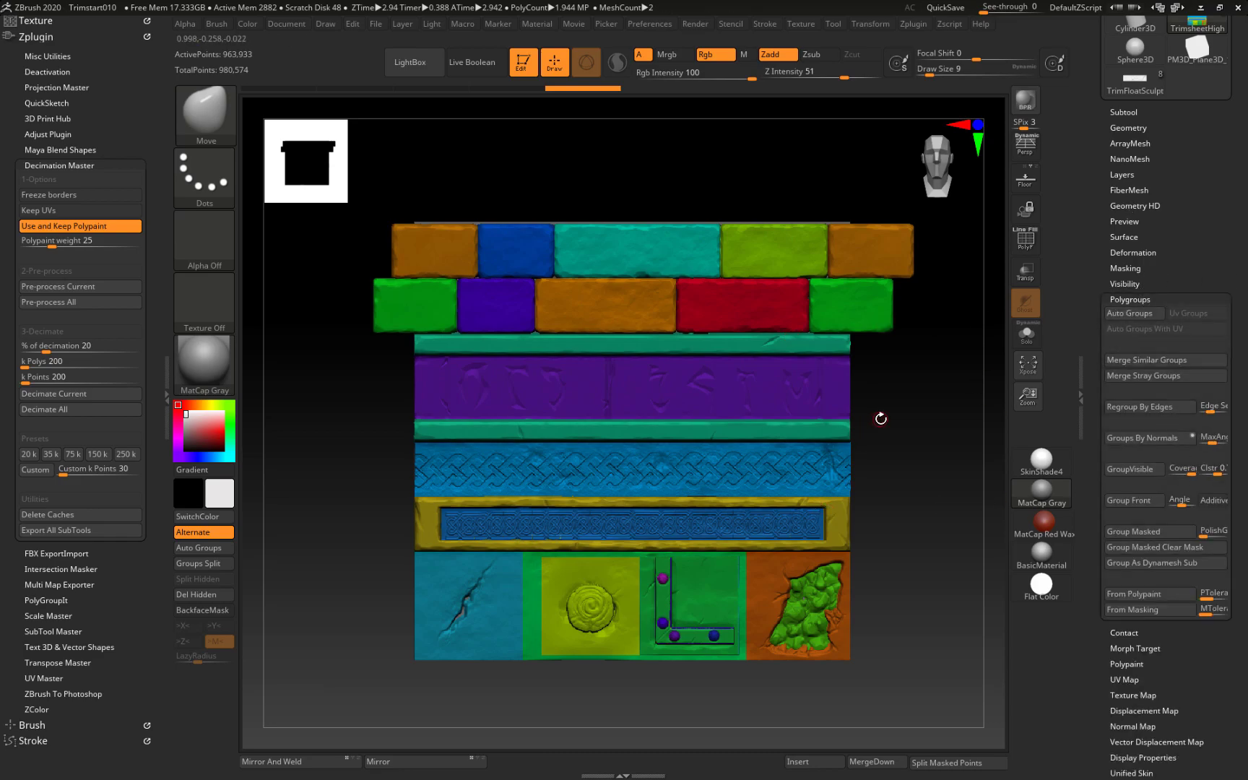
pyautogui.click(1124, 112)
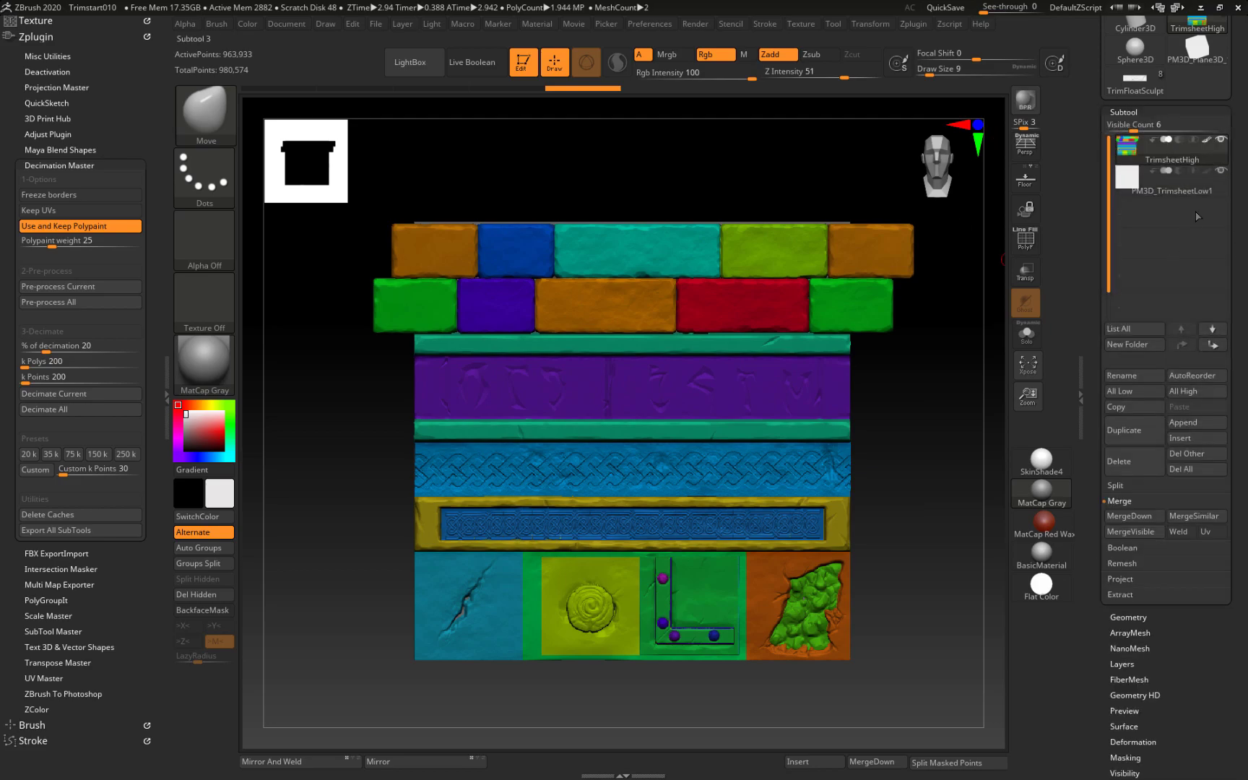
pyautogui.click(1205, 142)
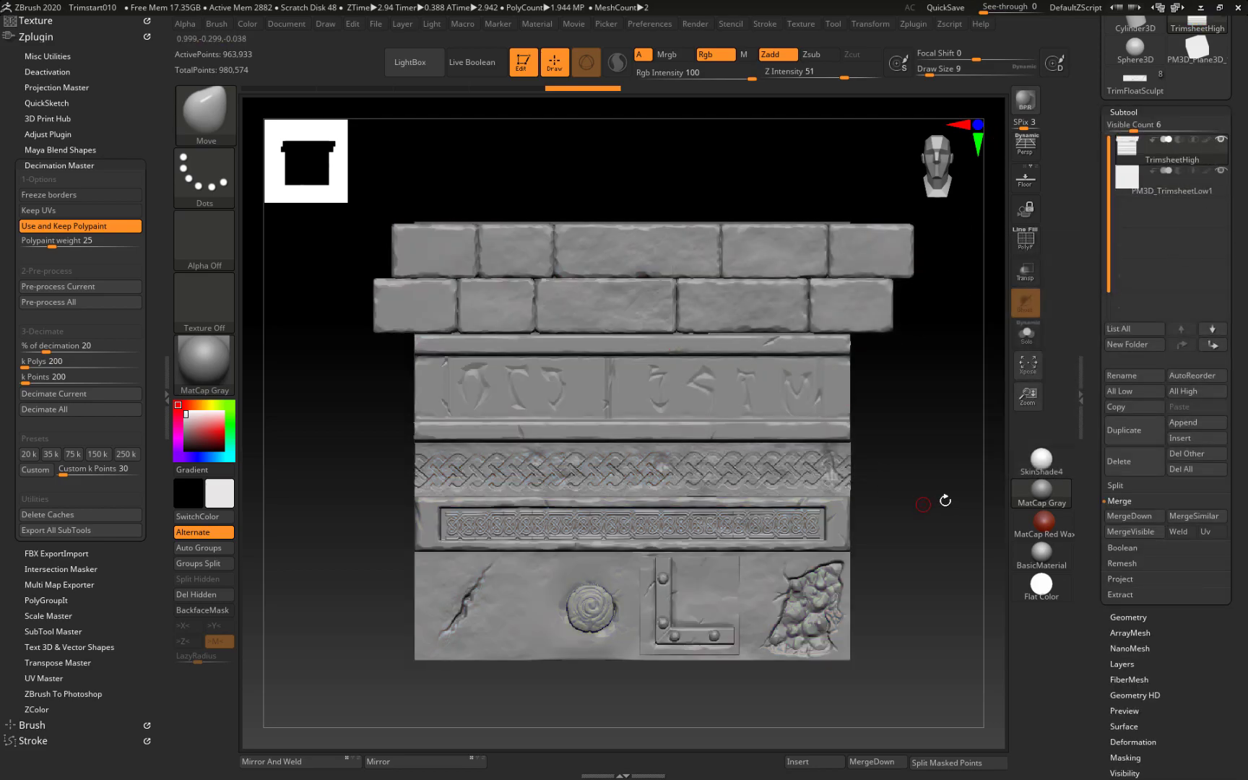
pyautogui.scroll(-3, 1161, 641)
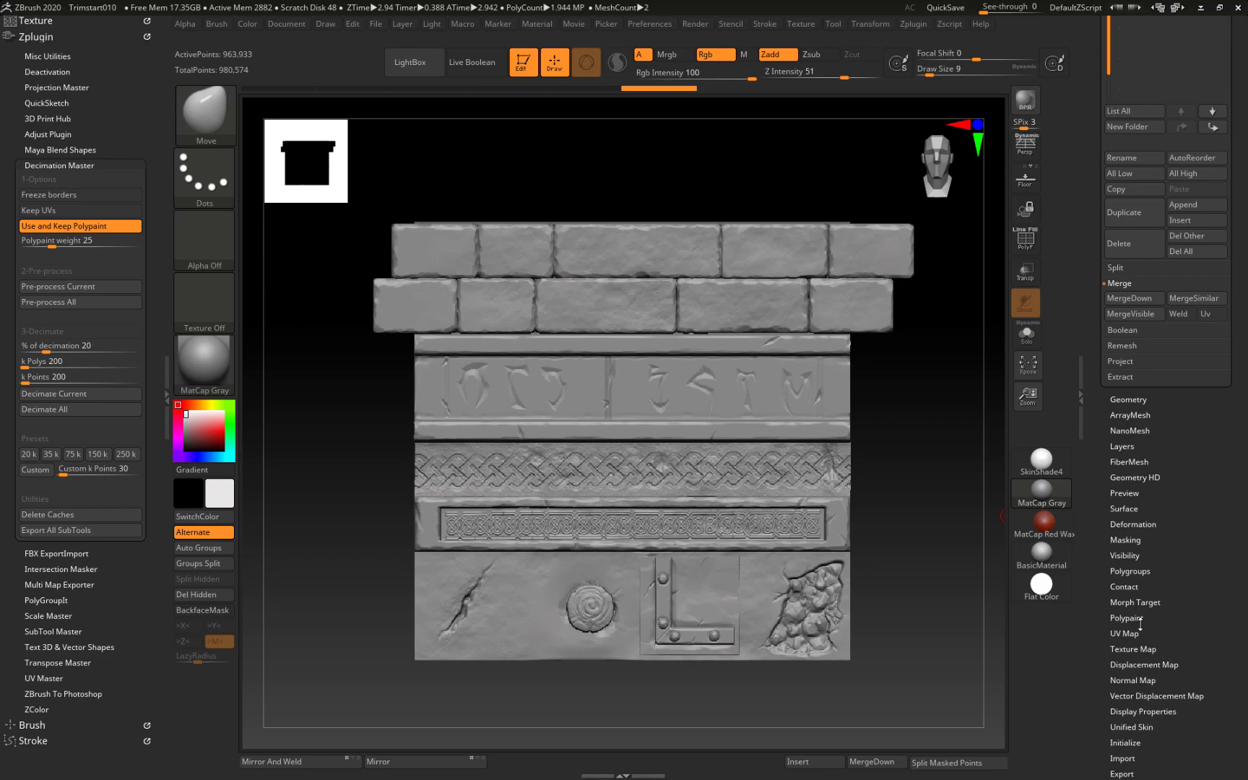
pyautogui.click(1137, 617)
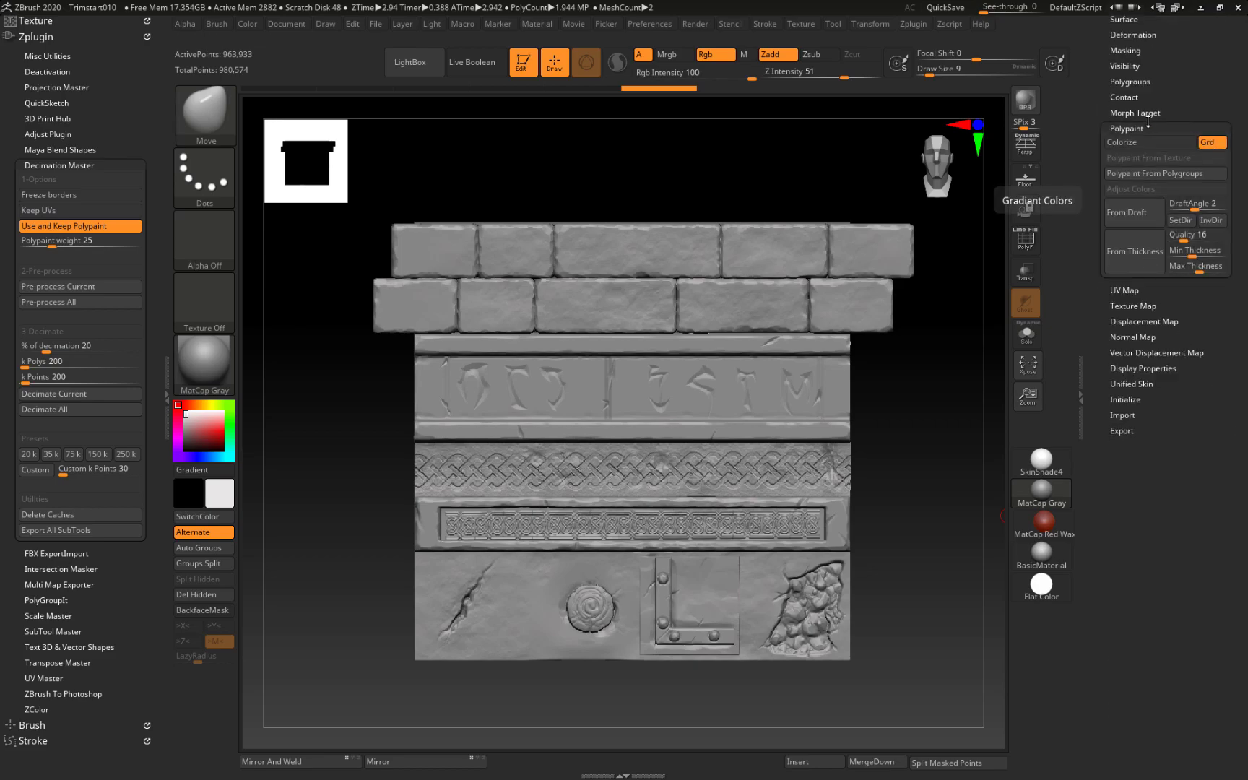
pyautogui.click(1140, 143)
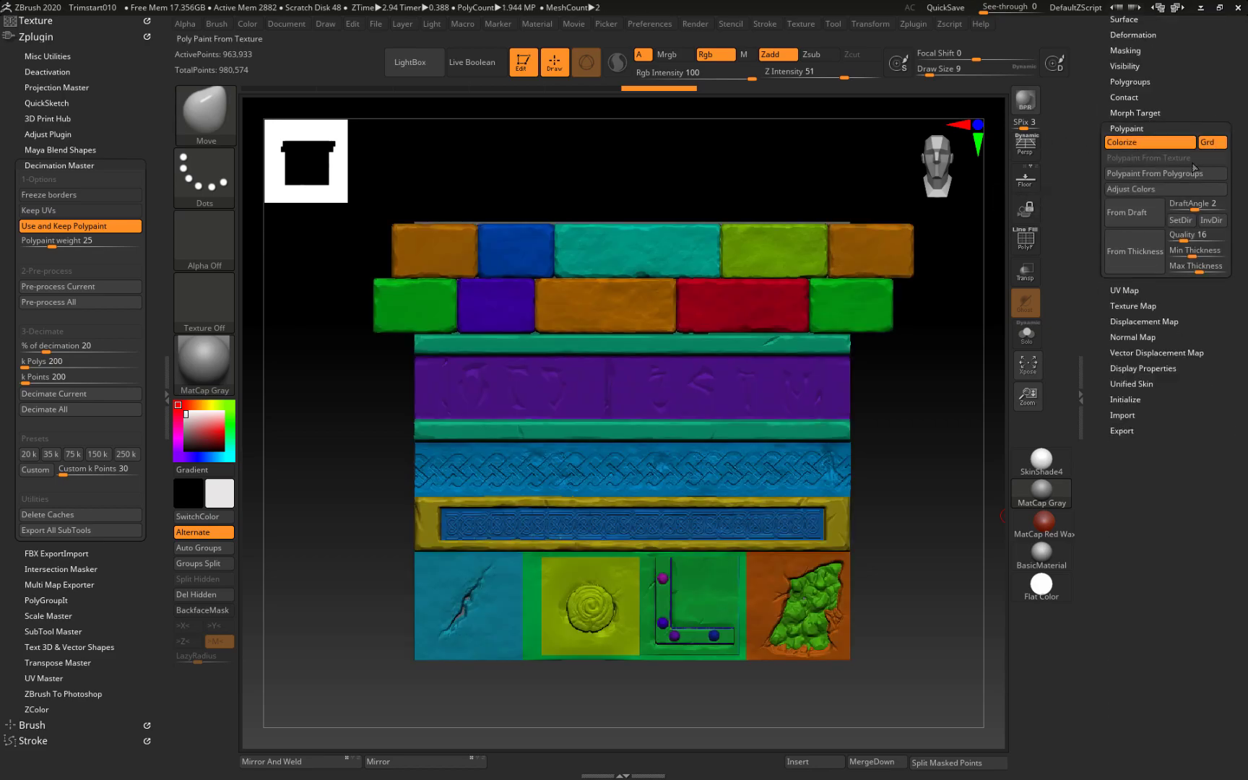
# Step: Switch Colorize off to view the uncoloured sculpt, look through the Polygroups options, and switch Colorize on again
pyautogui.click(1128, 148)
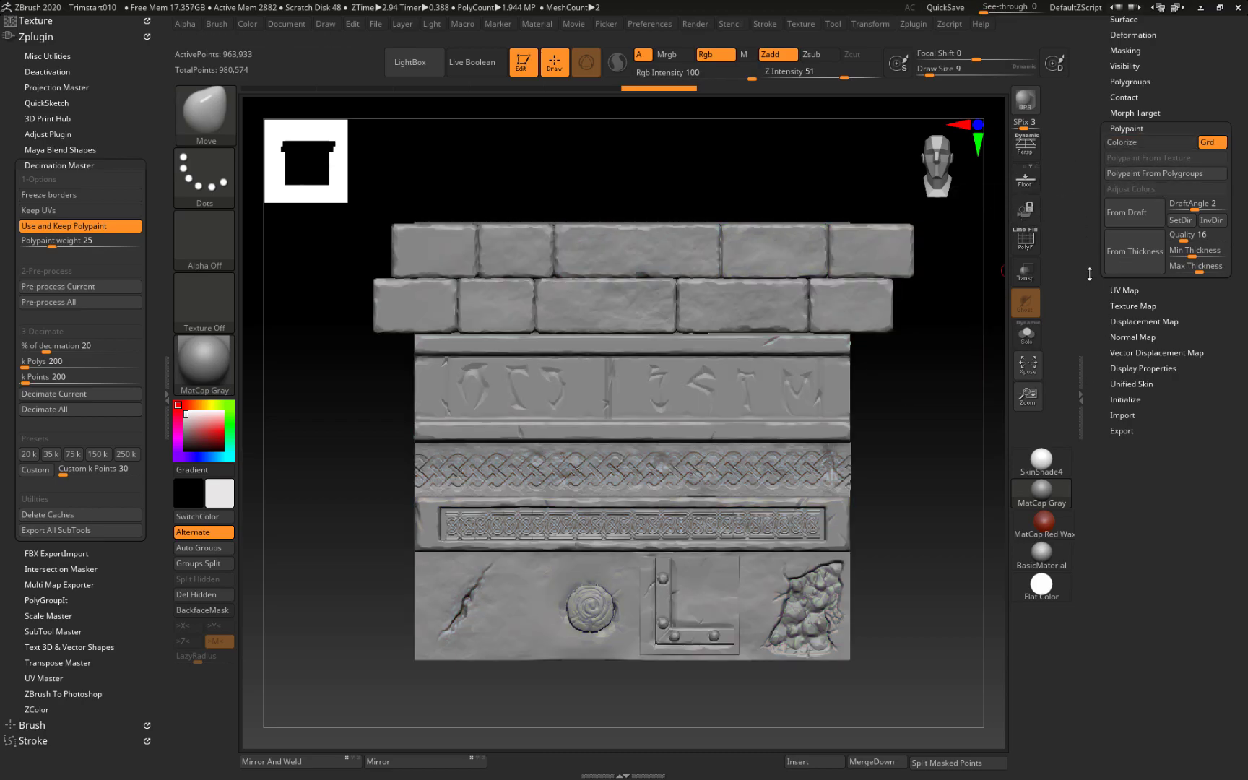
pyautogui.moveTo(1095, 144); pyautogui.dragTo(1111, 371)
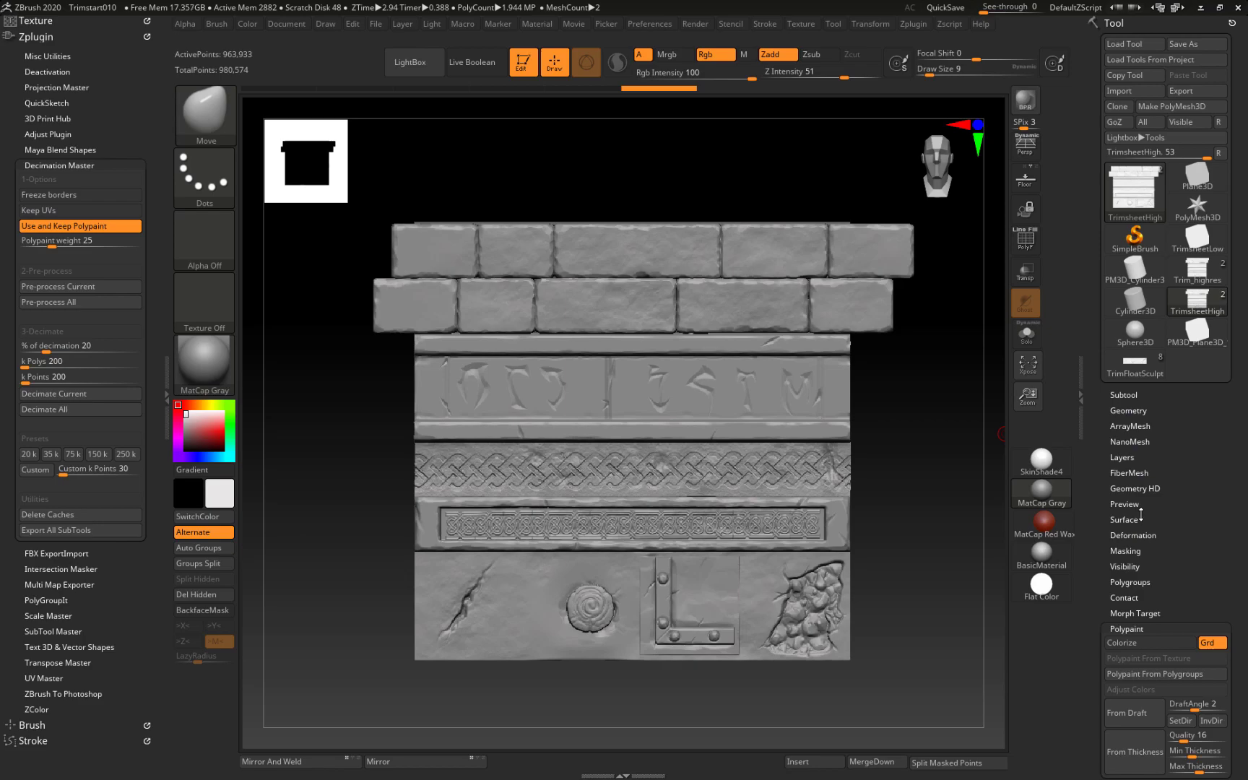
pyautogui.click(1138, 585)
pyautogui.moveTo(1195, 533); pyautogui.dragTo(1176, 395)
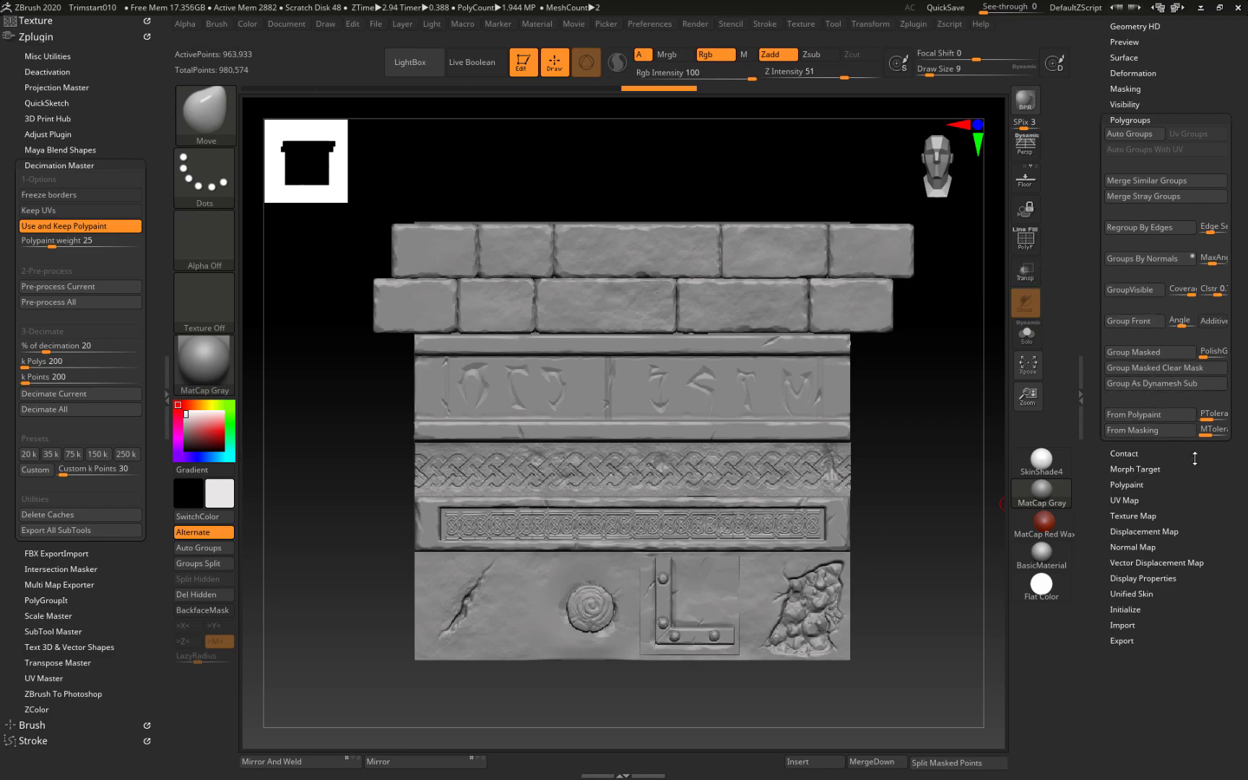
pyautogui.click(1141, 484)
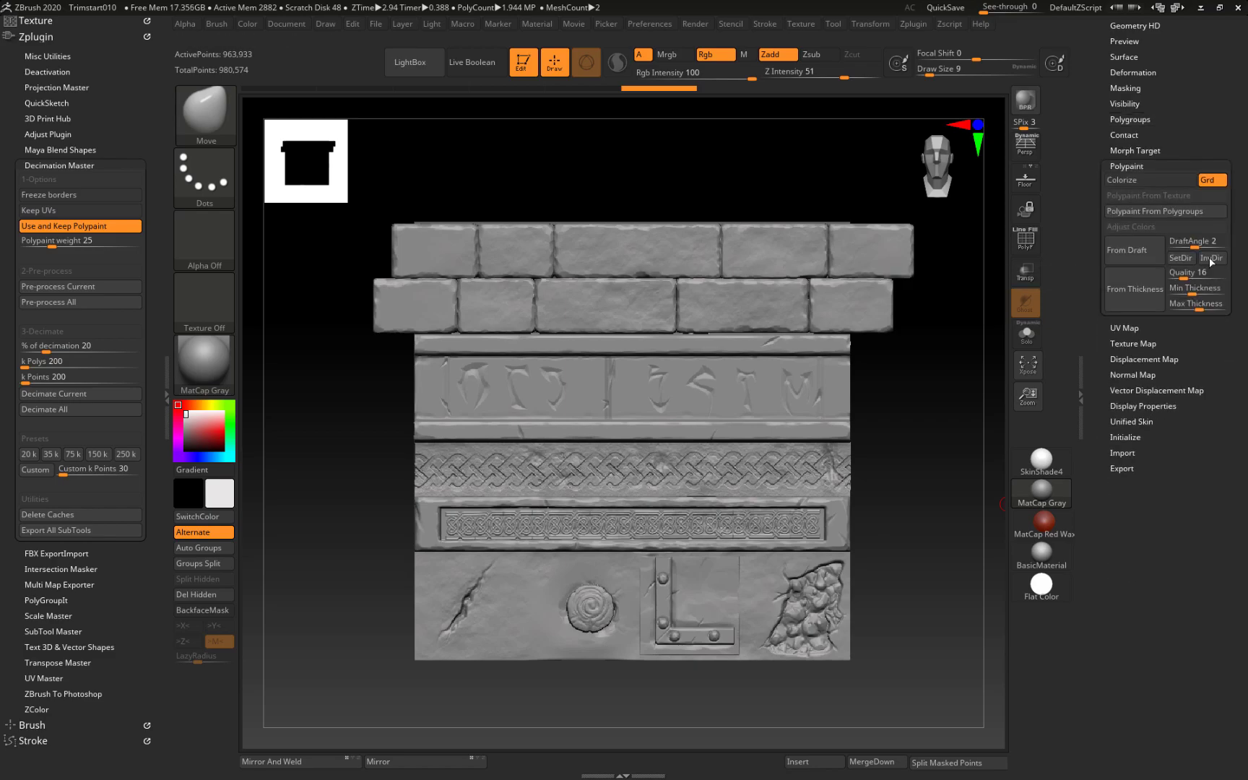
pyautogui.click(1184, 180)
# Step: Generate polygroups from the polypaint on the decimated TrimsheetHigh mesh and turn on the polyframe display
pyautogui.moveTo(1184, 167); pyautogui.dragTo(1184, 368)
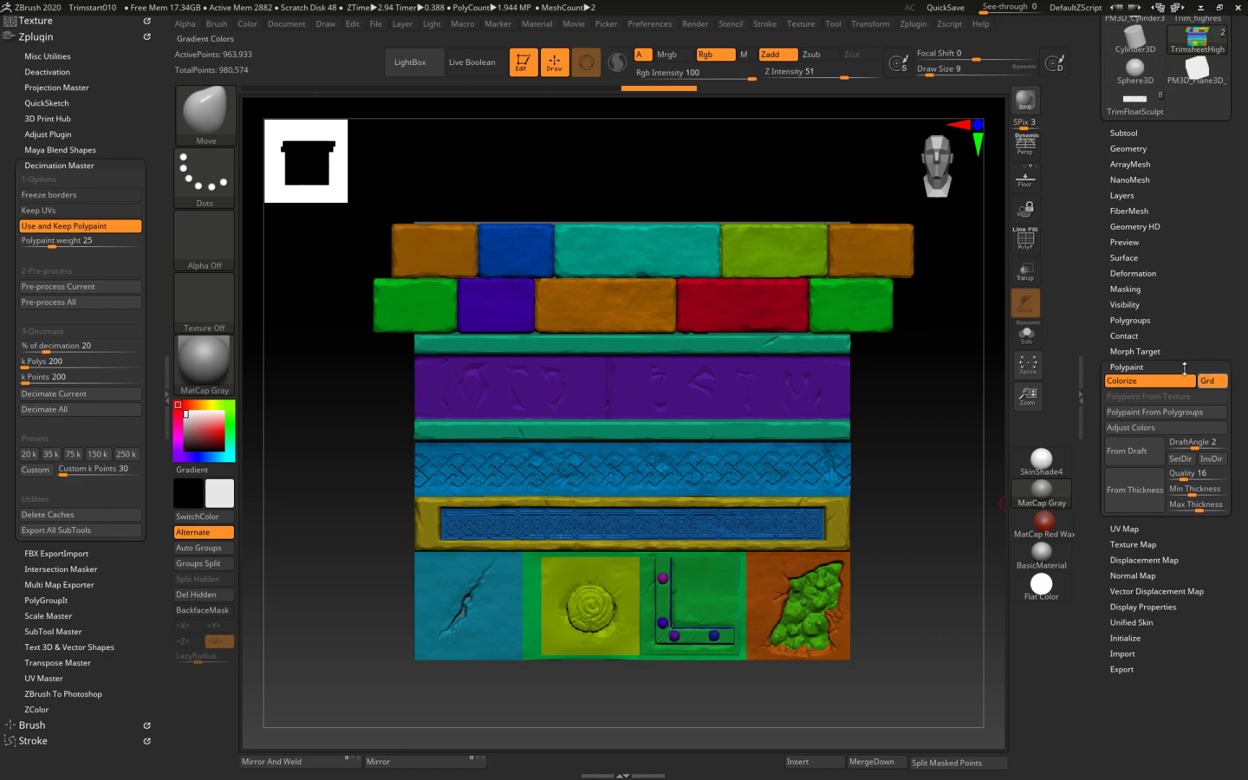
pyautogui.click(1131, 320)
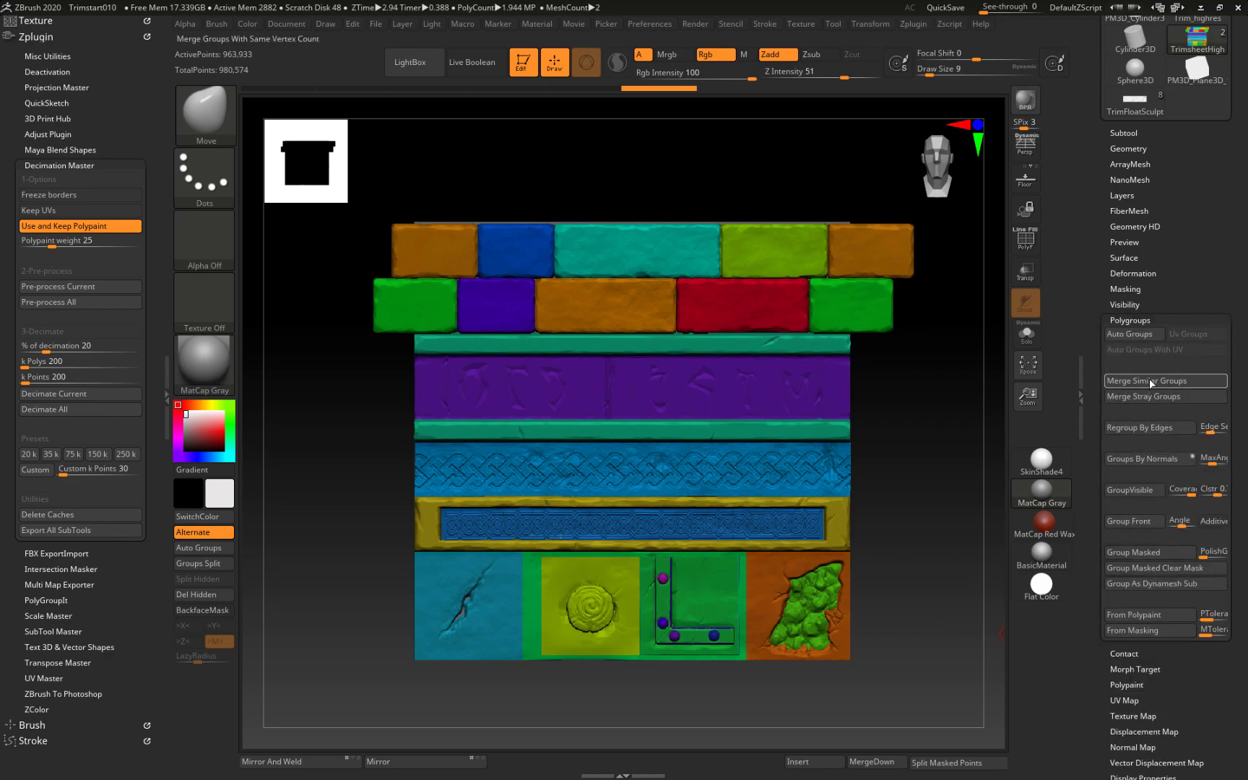
pyautogui.click(1170, 617)
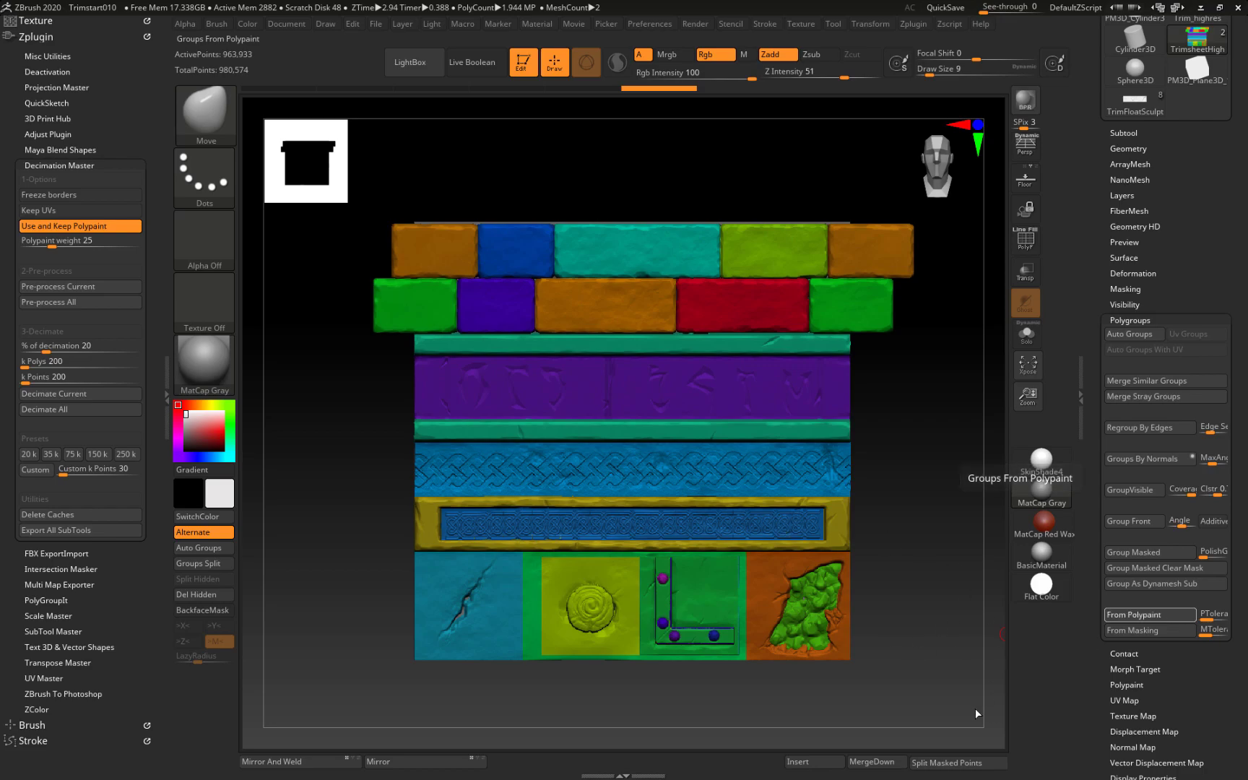
pyautogui.hotkey('shift', 'f')
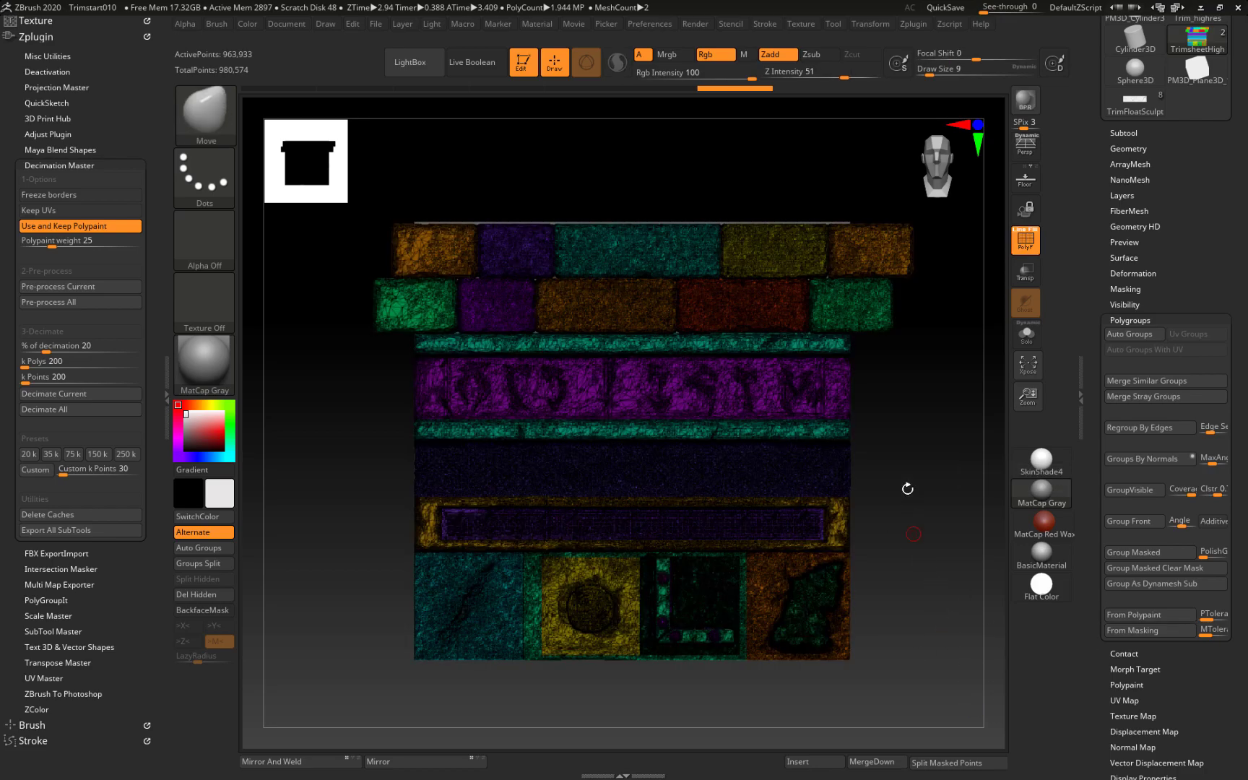
# Step: Turn off polypaint on the TrimsheetHigh subtool and inspect its polygroups in the polyframe display
pyautogui.click(1122, 133)
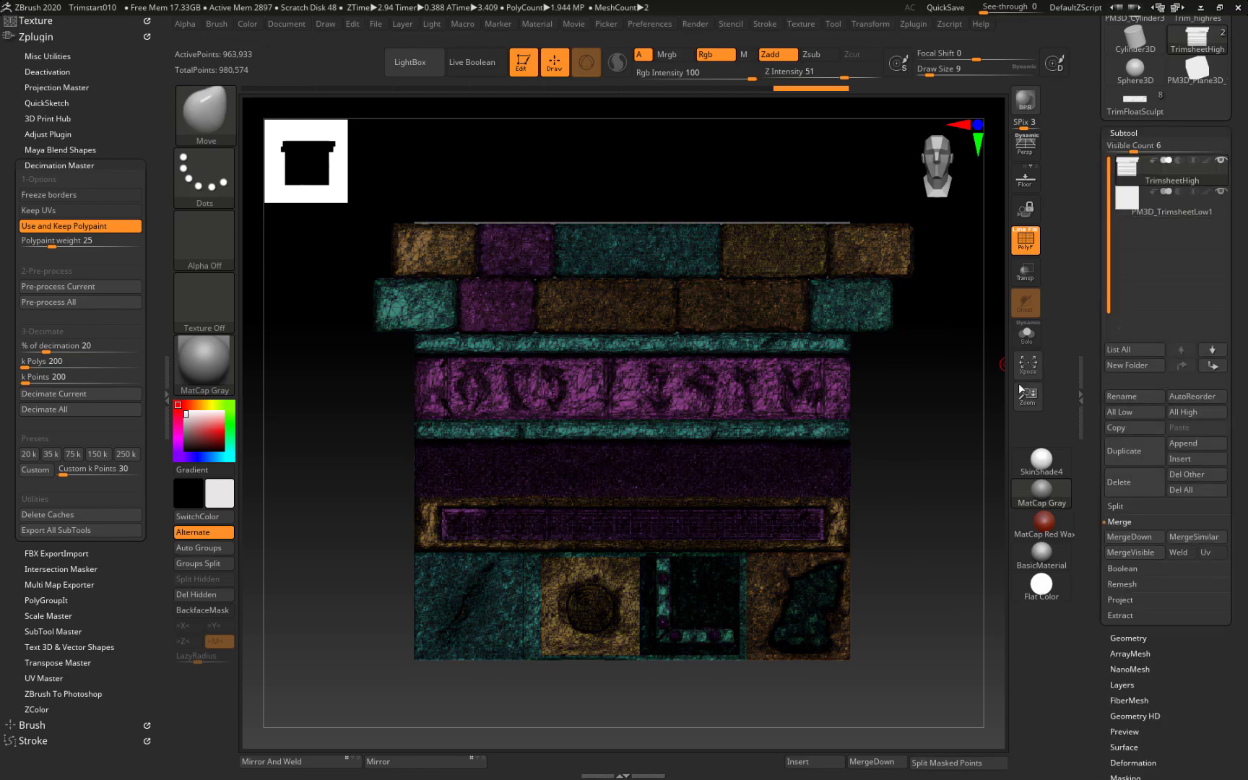
pyautogui.moveTo(898, 409)
pyautogui.mouseDown()
pyautogui.moveTo(966, 438)
pyautogui.moveTo(929, 477)
pyautogui.mouseUp()
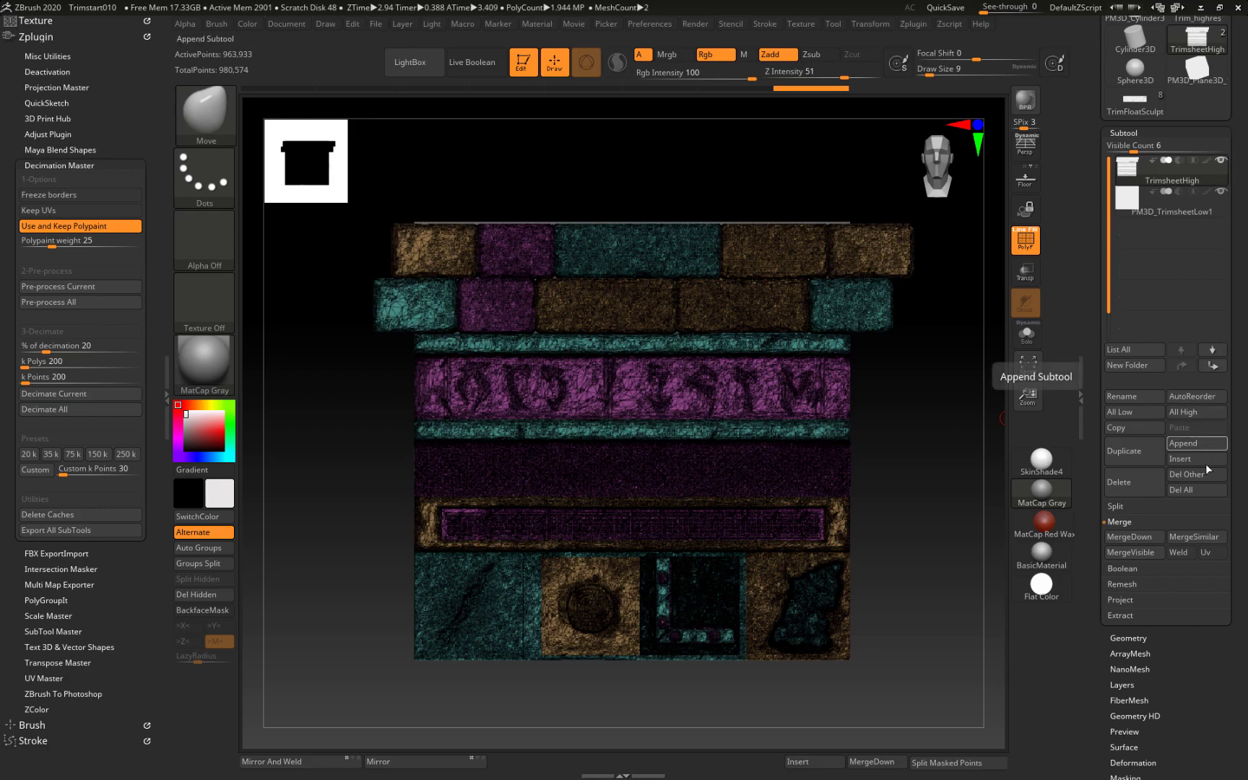
pyautogui.moveTo(1202, 674); pyautogui.dragTo(1204, 578)
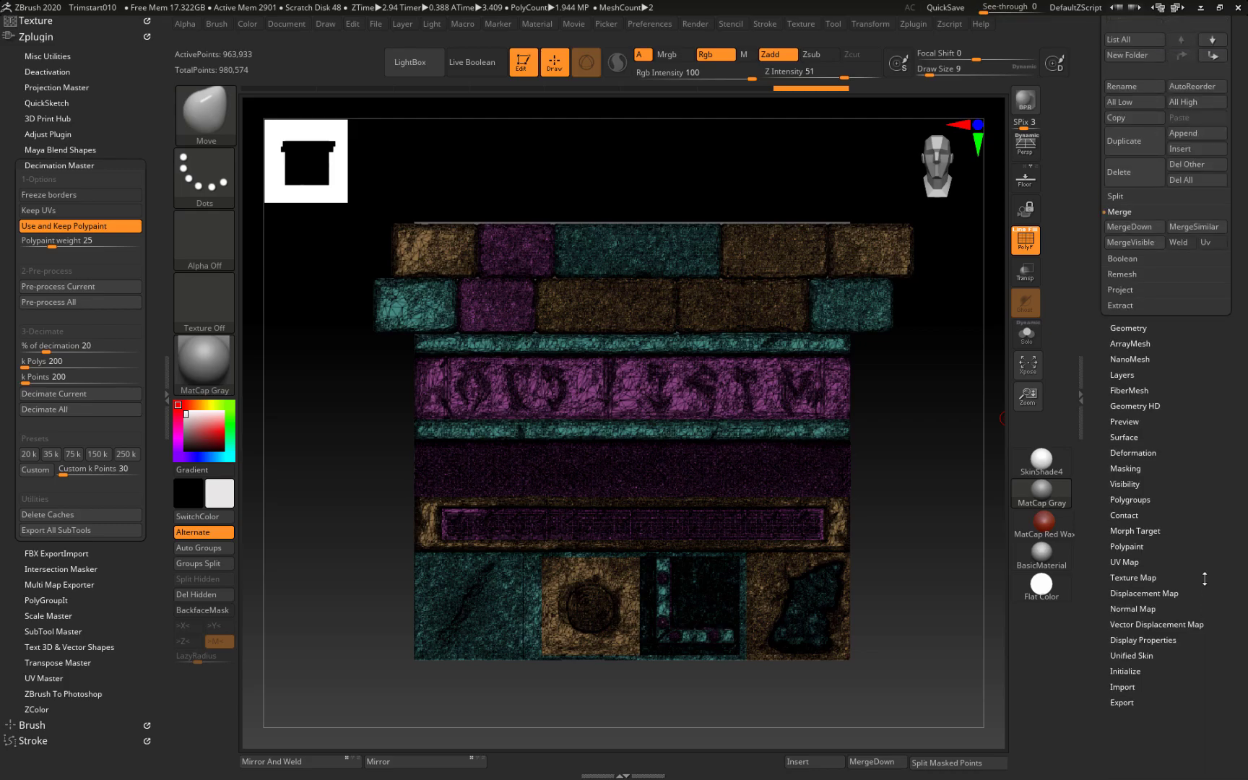
pyautogui.moveTo(1195, 444); pyautogui.dragTo(1196, 779)
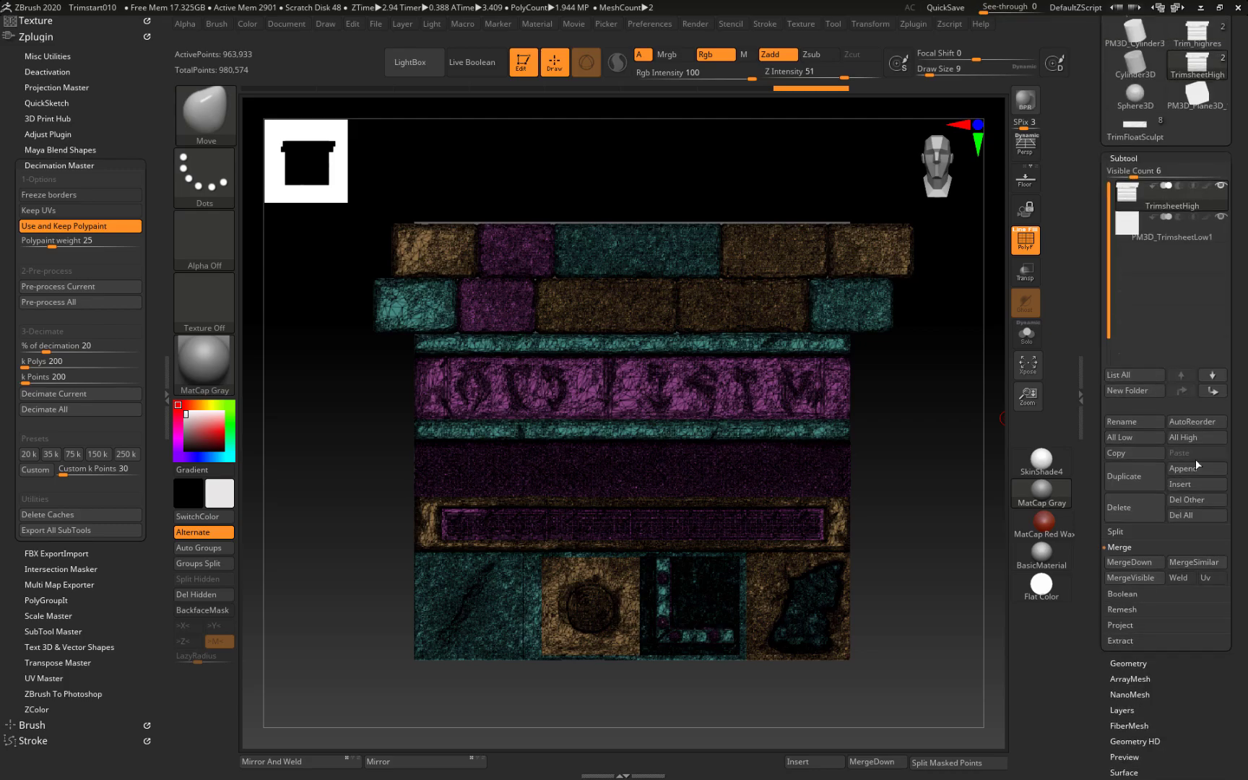
pyautogui.click(1208, 214)
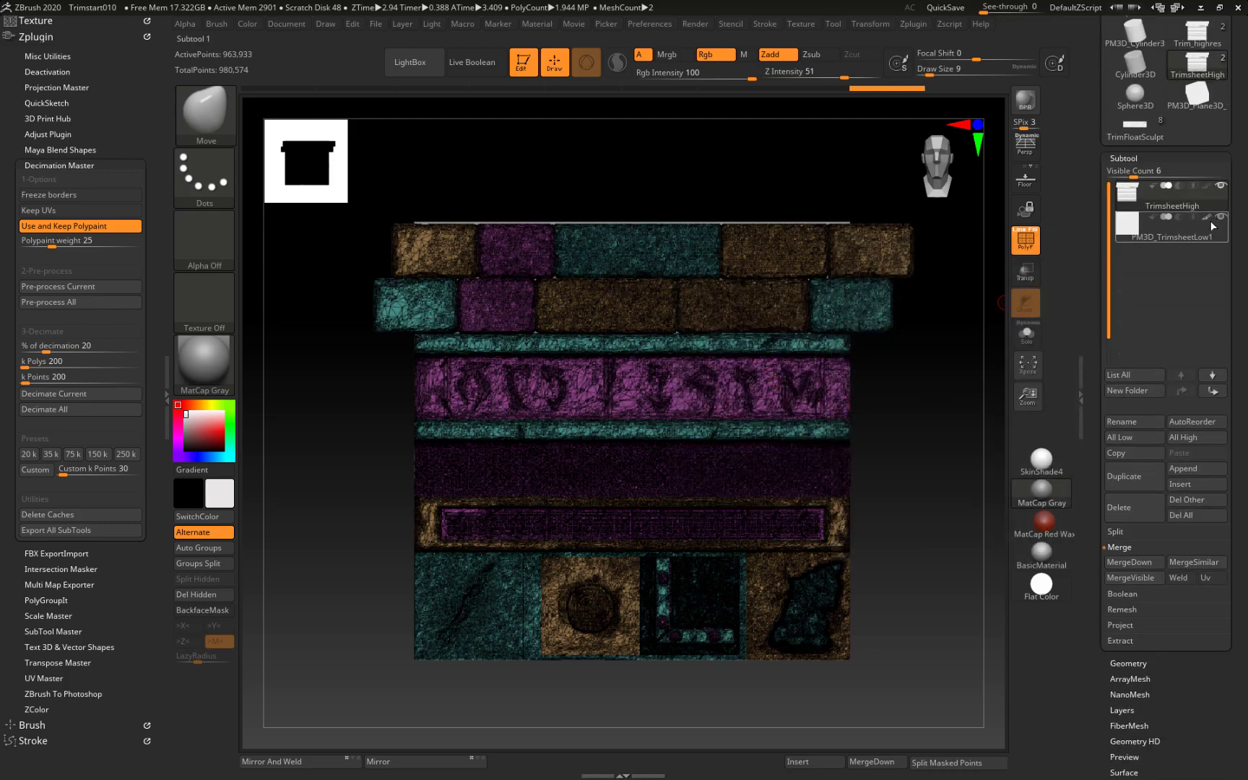
# Step: Turn polypaint back on for TrimsheetHigh and show it alone, without the PM3D_TrimsheetLow1 plane or the polyframe display
pyautogui.moveTo(1205, 216)
pyautogui.click(1206, 186)
pyautogui.click(1219, 186)
pyautogui.click(1220, 187)
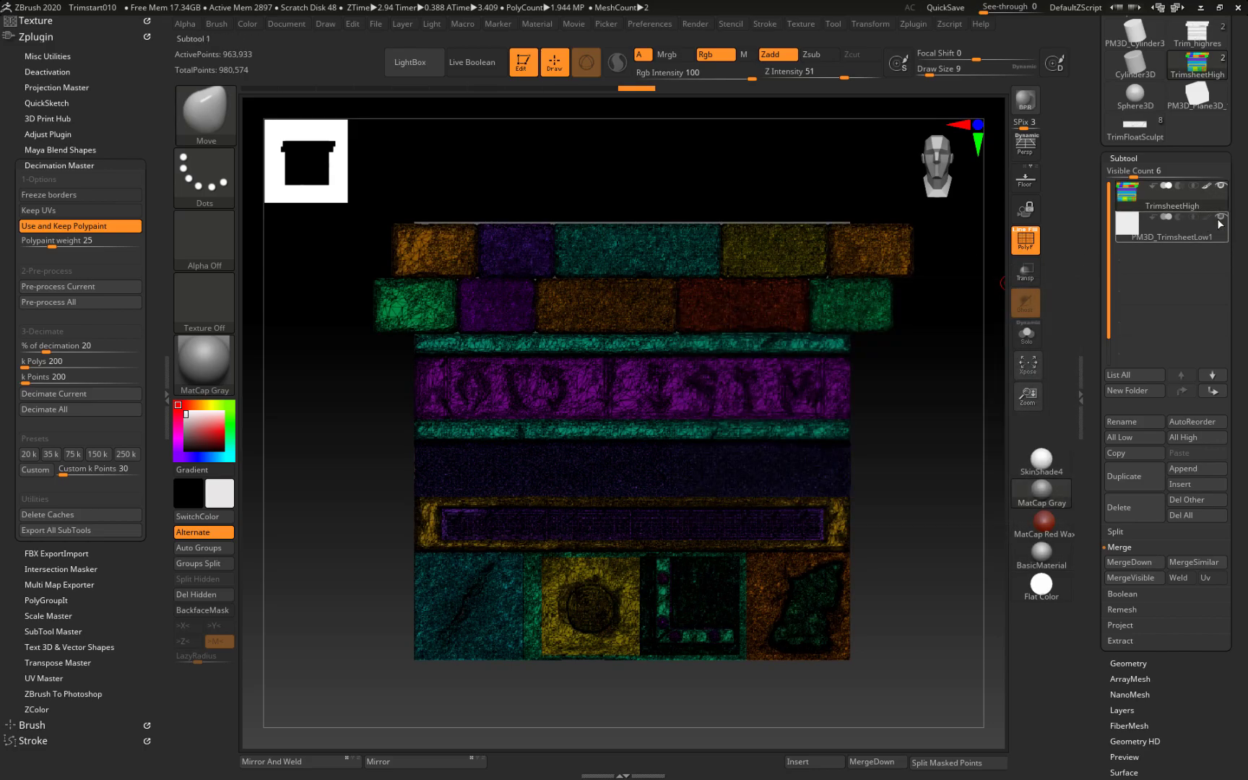
pyautogui.click(1223, 220)
pyautogui.click(1214, 205)
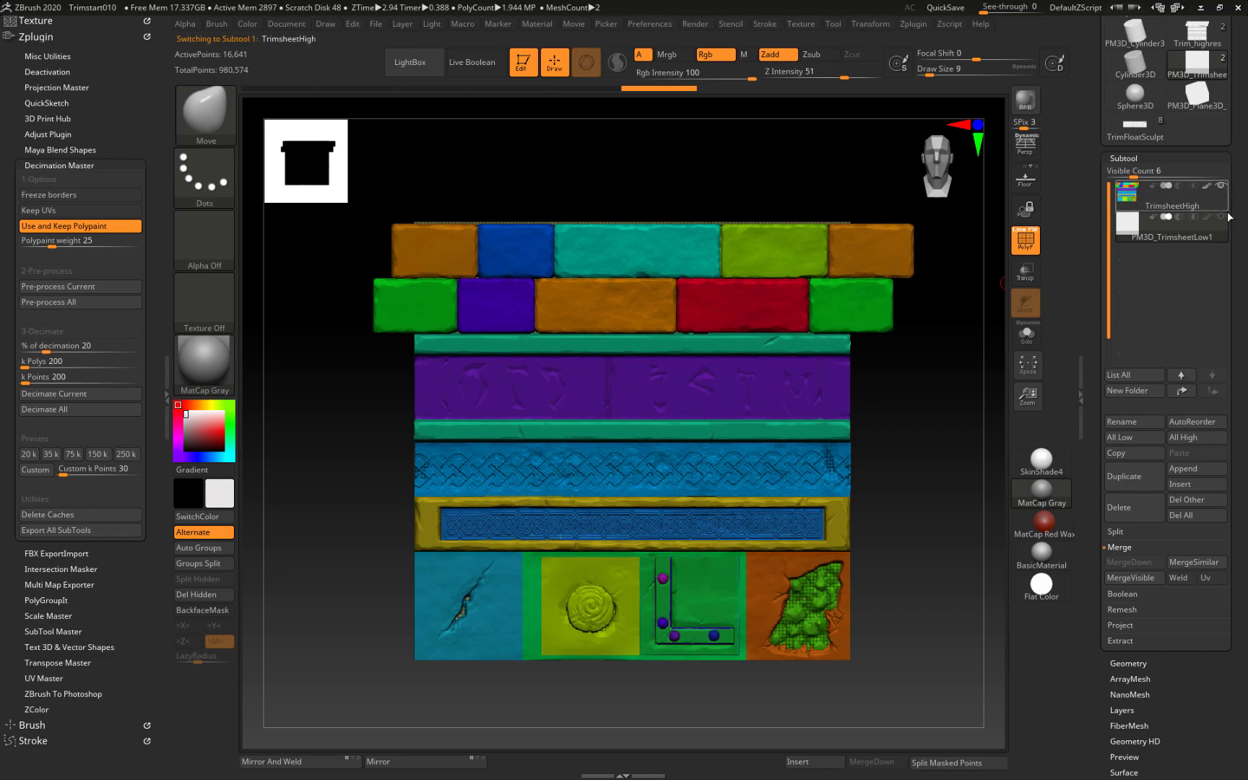
pyautogui.click(1221, 216)
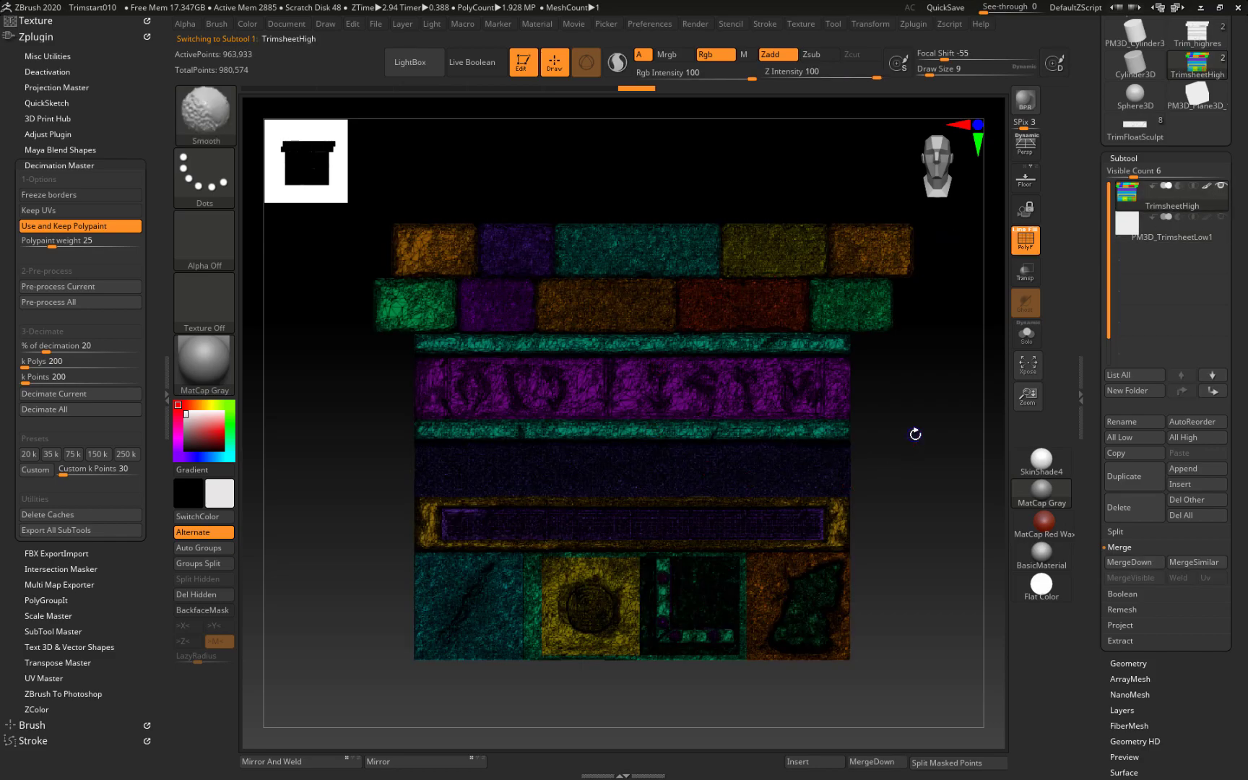
pyautogui.hotkey('shift', 'f')
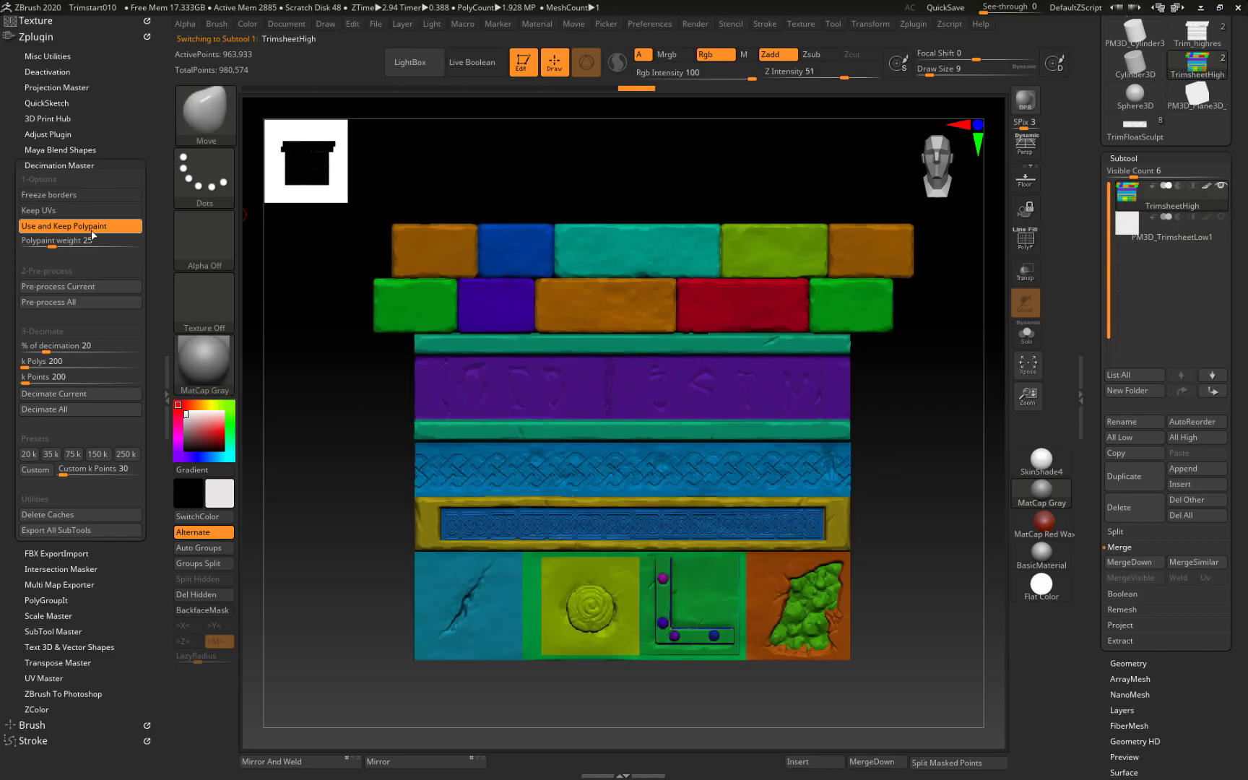
# Step: Export the polypainted TrimsheetHigh subtool as an FBX, replacing the existing Trim_highres2.fbx in the Patterns and Trims folder
pyautogui.click(46, 165)
pyautogui.click(57, 181)
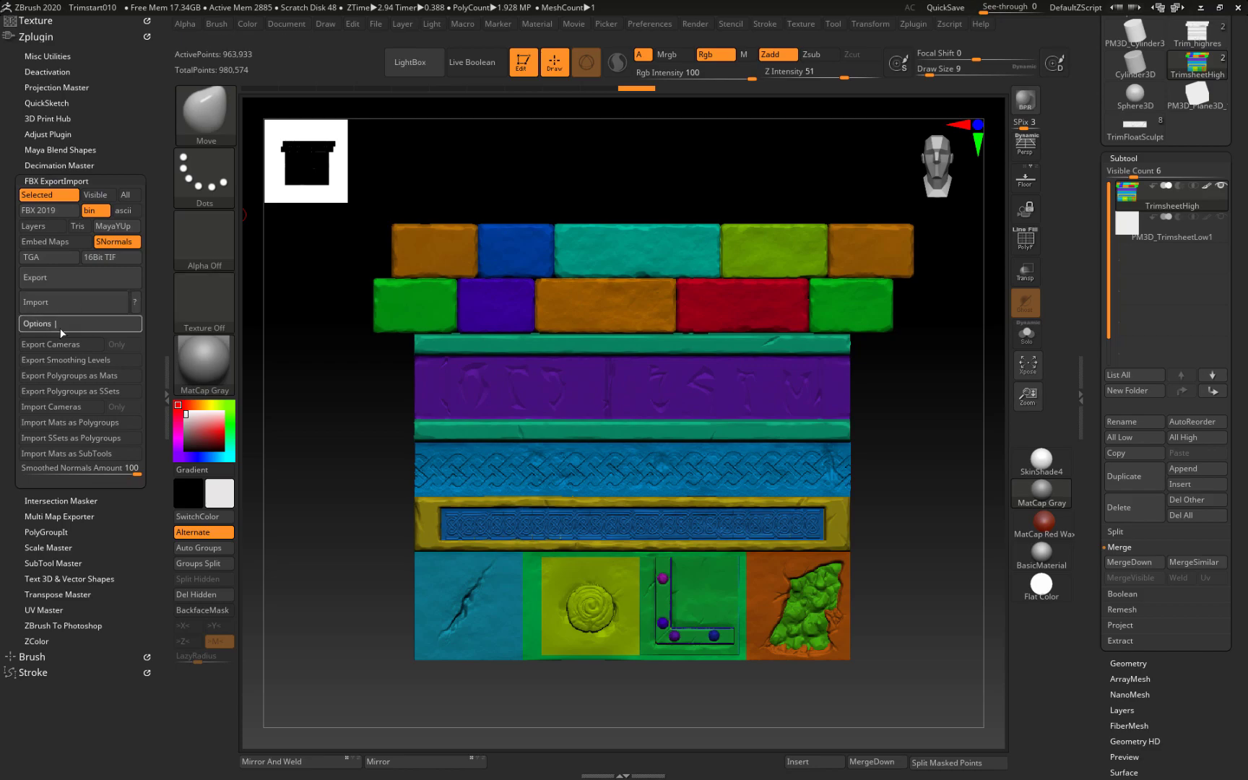
pyautogui.click(108, 323)
pyautogui.click(117, 324)
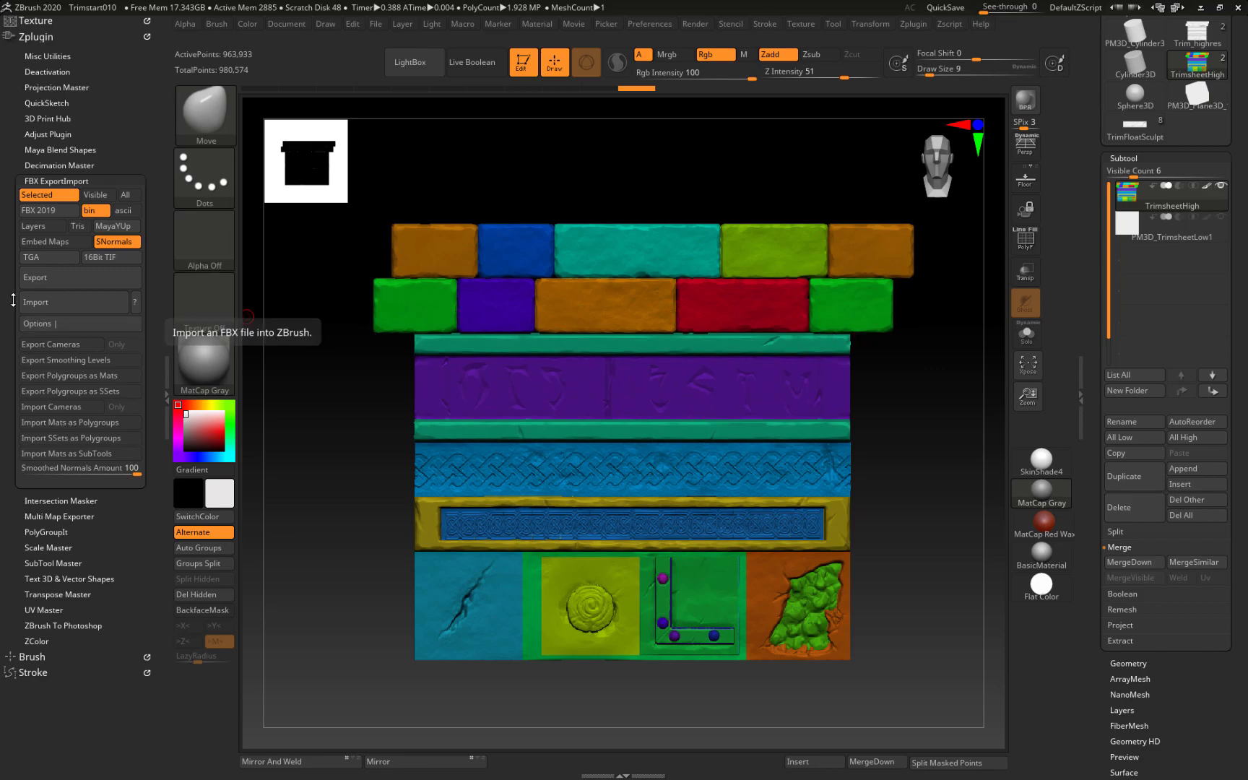
pyautogui.click(72, 277)
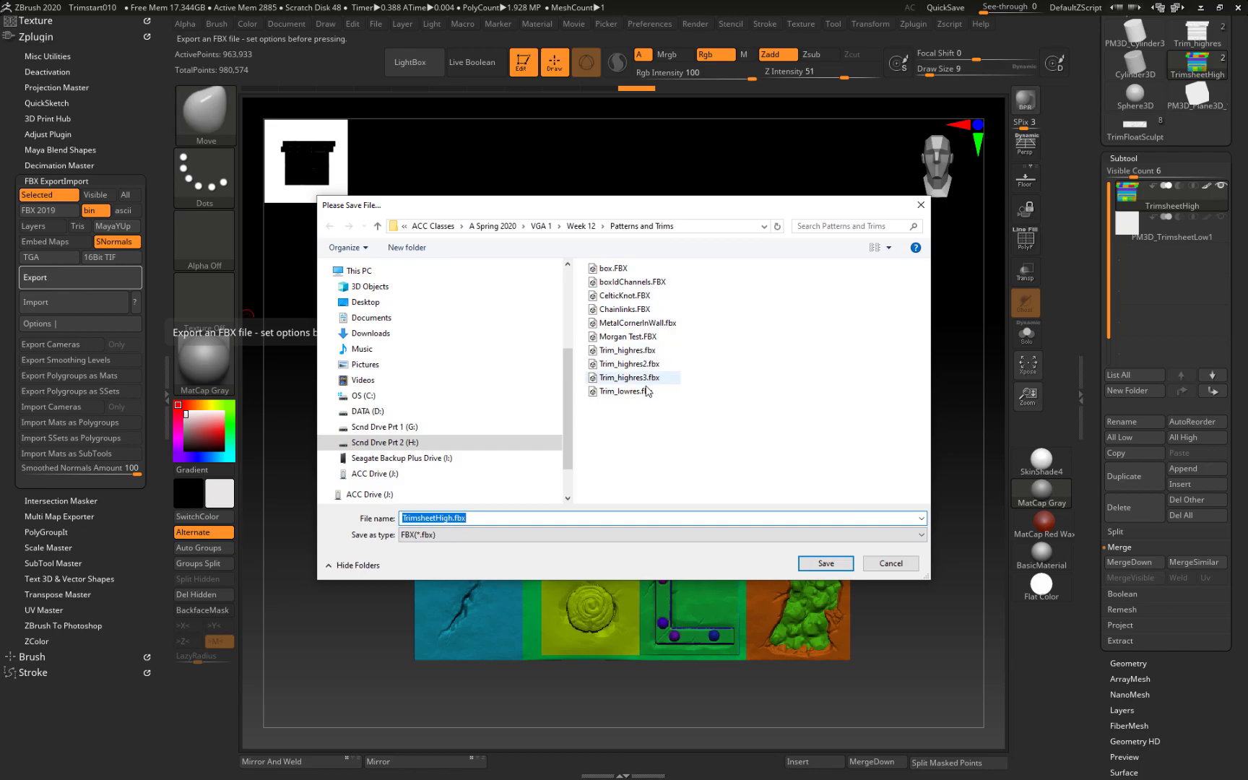
pyautogui.click(638, 364)
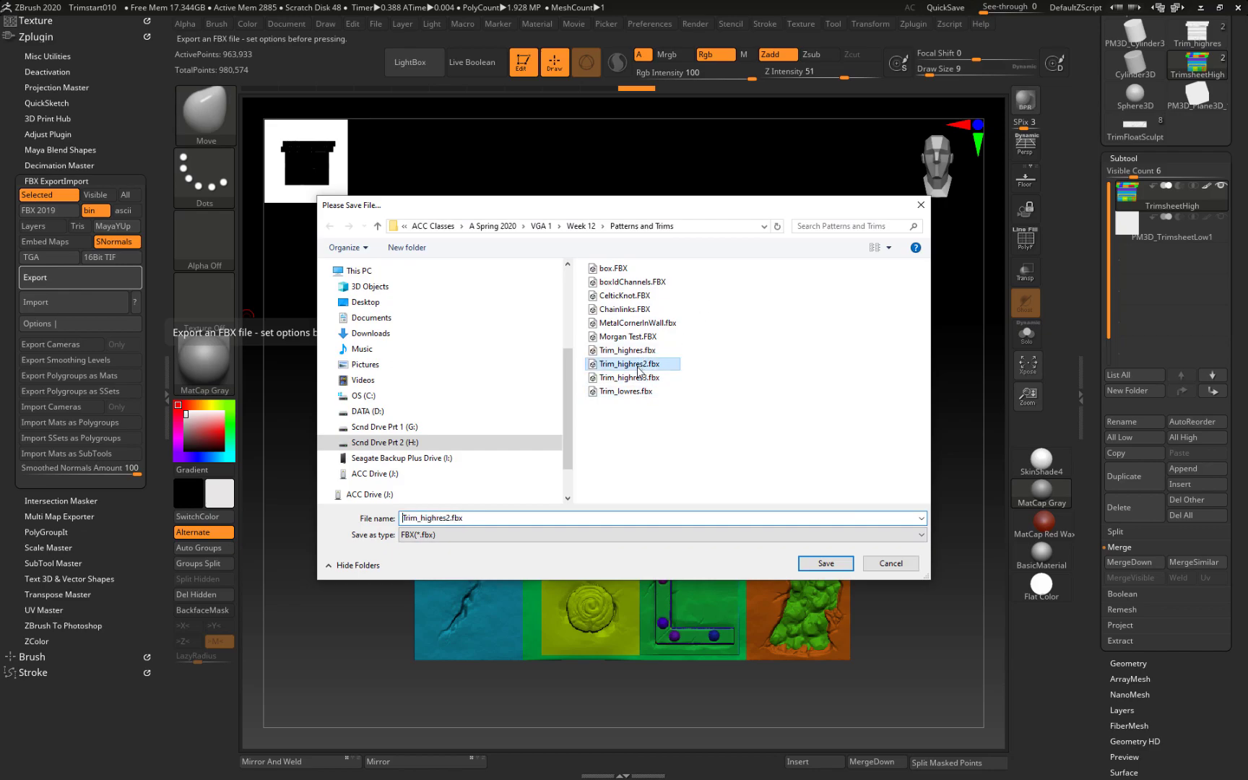
pyautogui.click(825, 563)
pyautogui.click(670, 393)
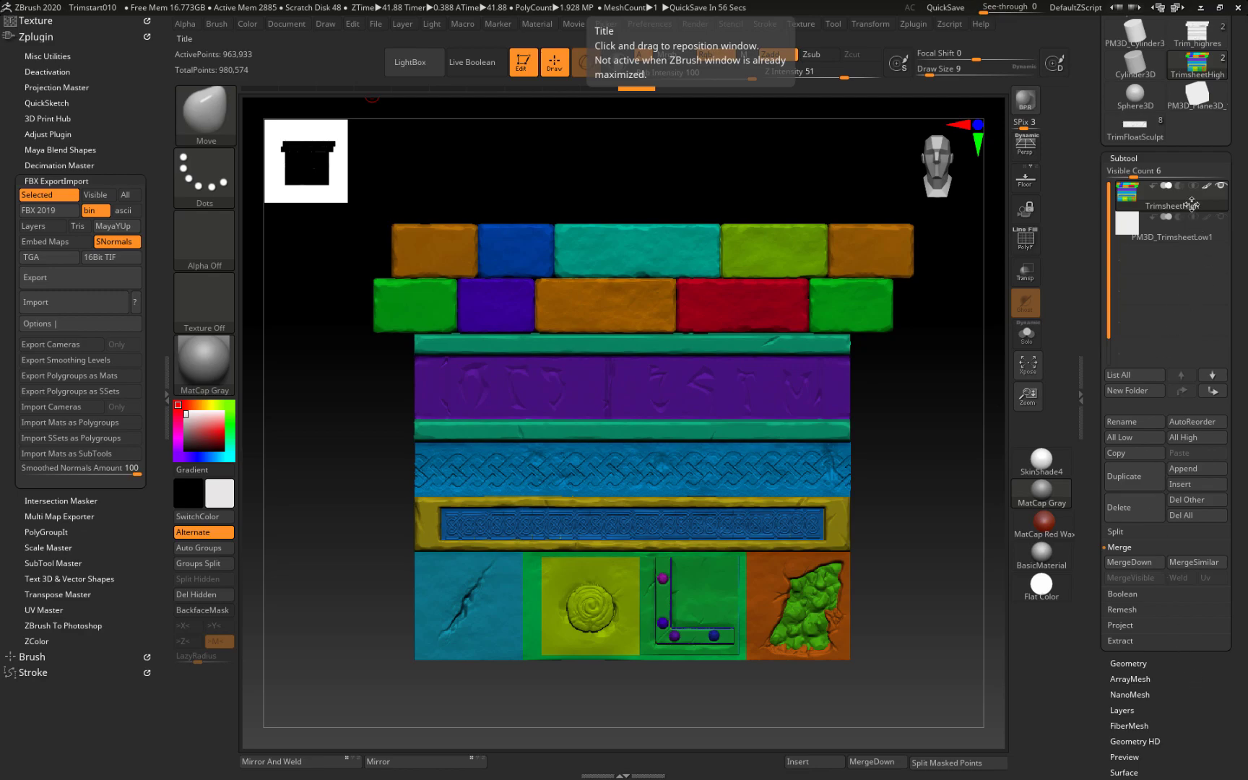
# Step: Turn off polypaint on TrimsheetHigh and enable exporting polygroups as materials in the FBX options
pyautogui.click(1209, 187)
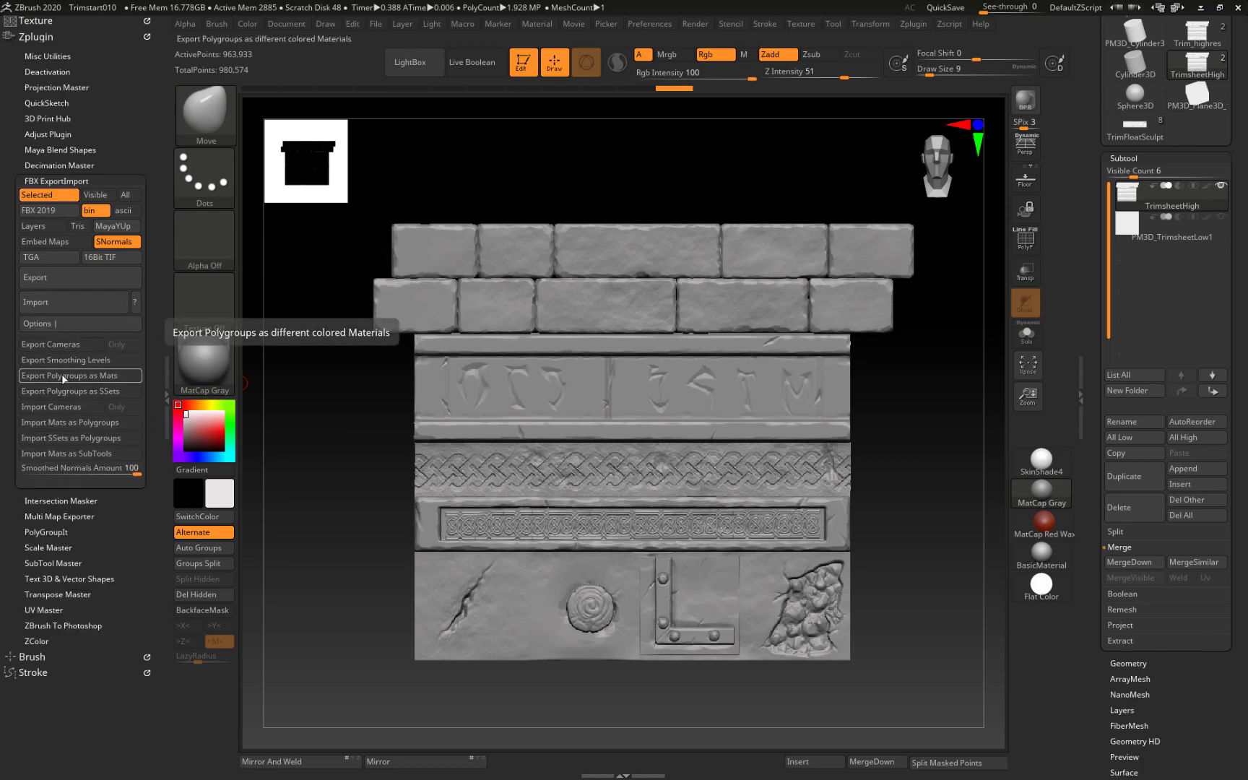
pyautogui.click(84, 375)
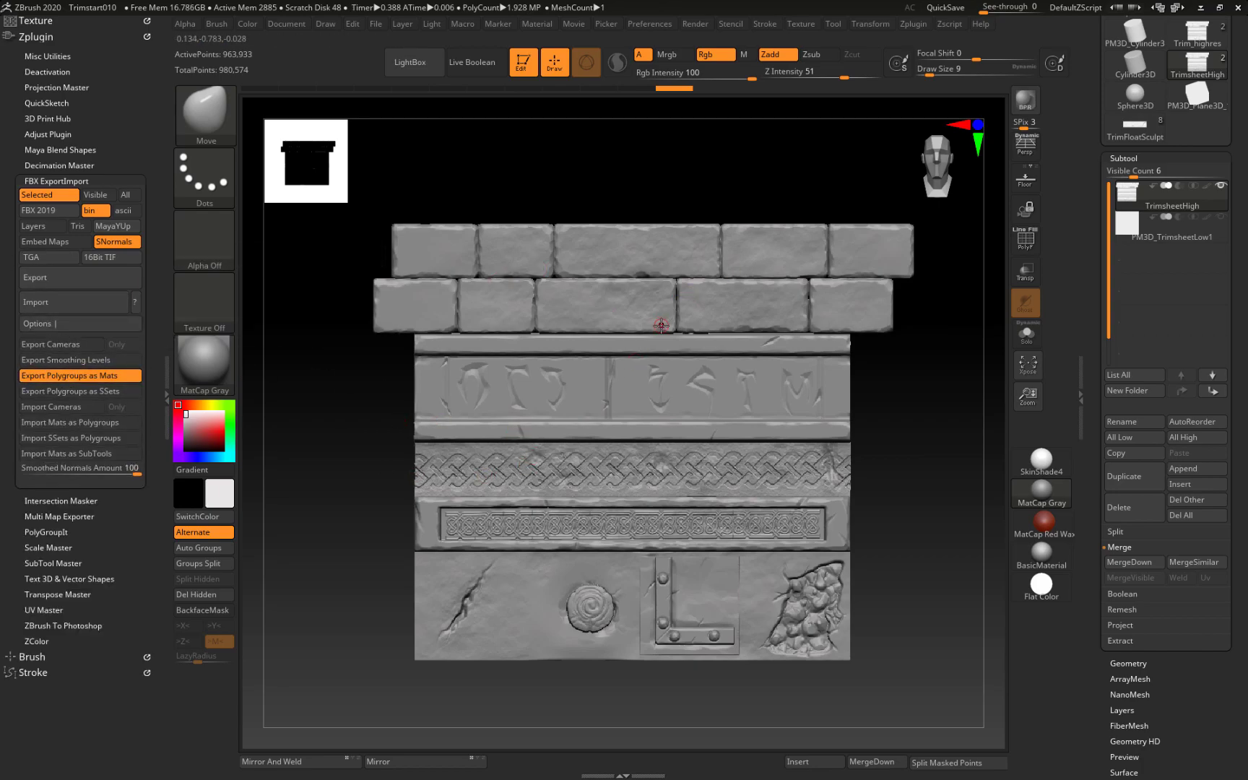
pyautogui.hotkey('shift', 'f')
pyautogui.hotkey('shift', 'f')
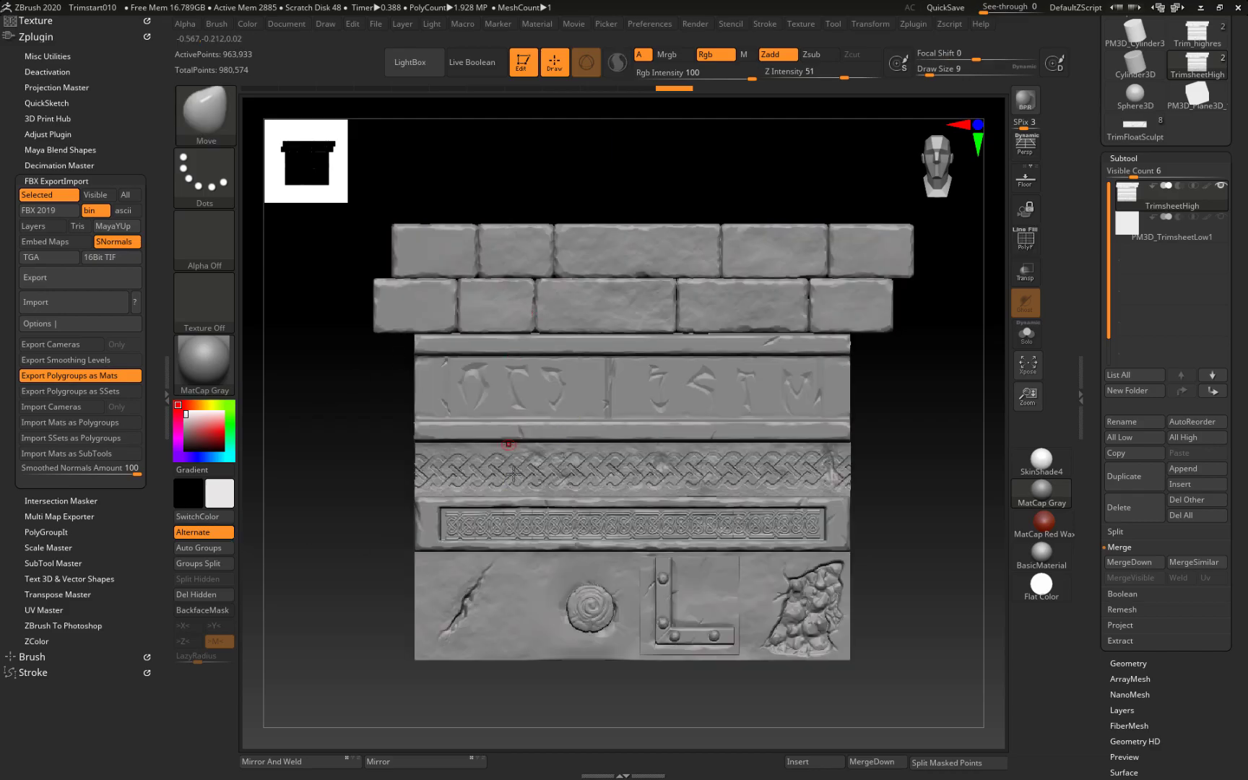
pyautogui.moveTo(292, 419)
pyautogui.mouseDown()
pyautogui.moveTo(268, 423)
pyautogui.moveTo(296, 417)
pyautogui.mouseUp()
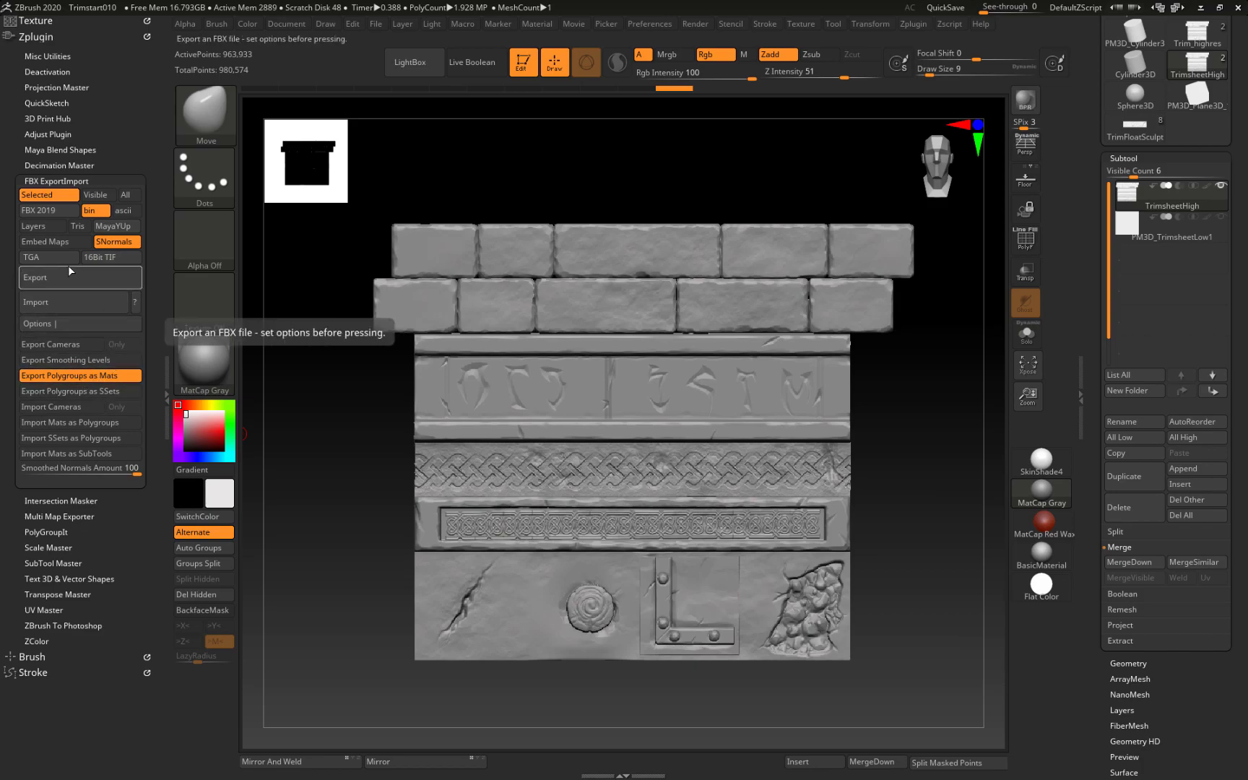
# Step: Export the unpainted TrimsheetHigh subtool as an FBX, replacing the existing Trim_highres3.fbx
pyautogui.click(83, 277)
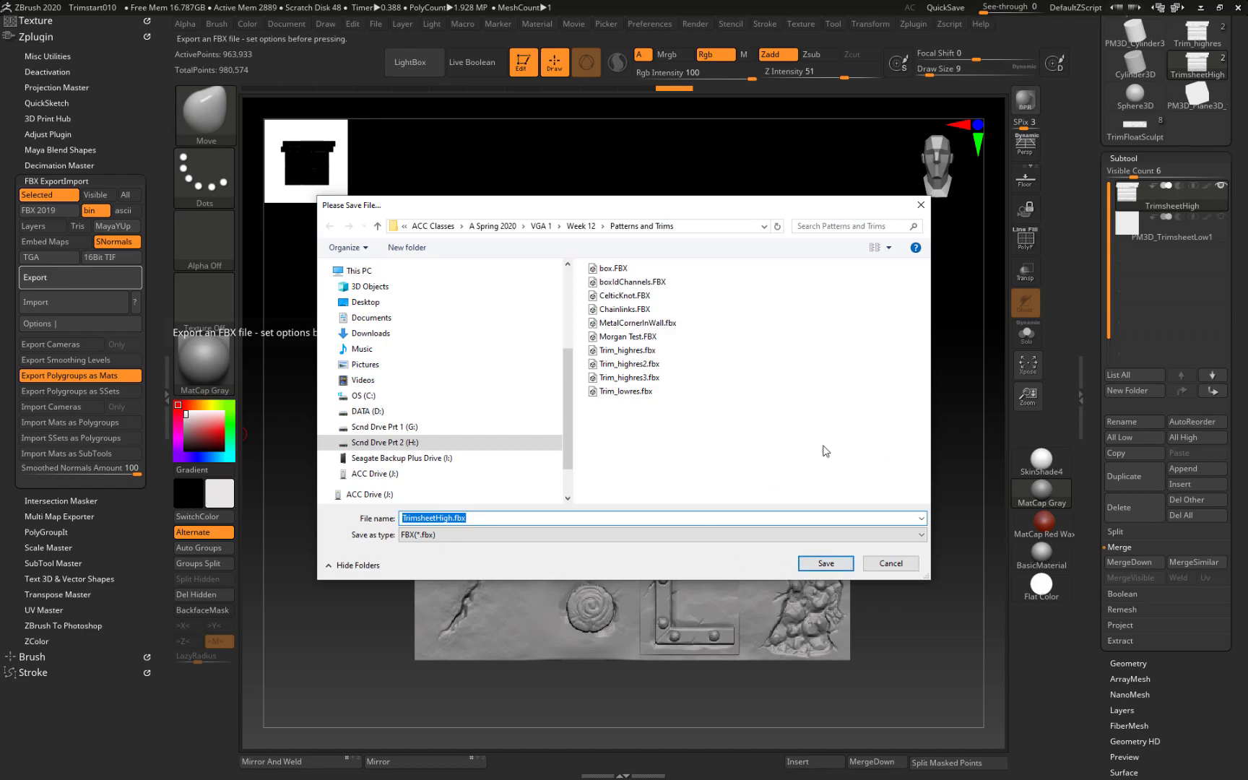
pyautogui.click(645, 380)
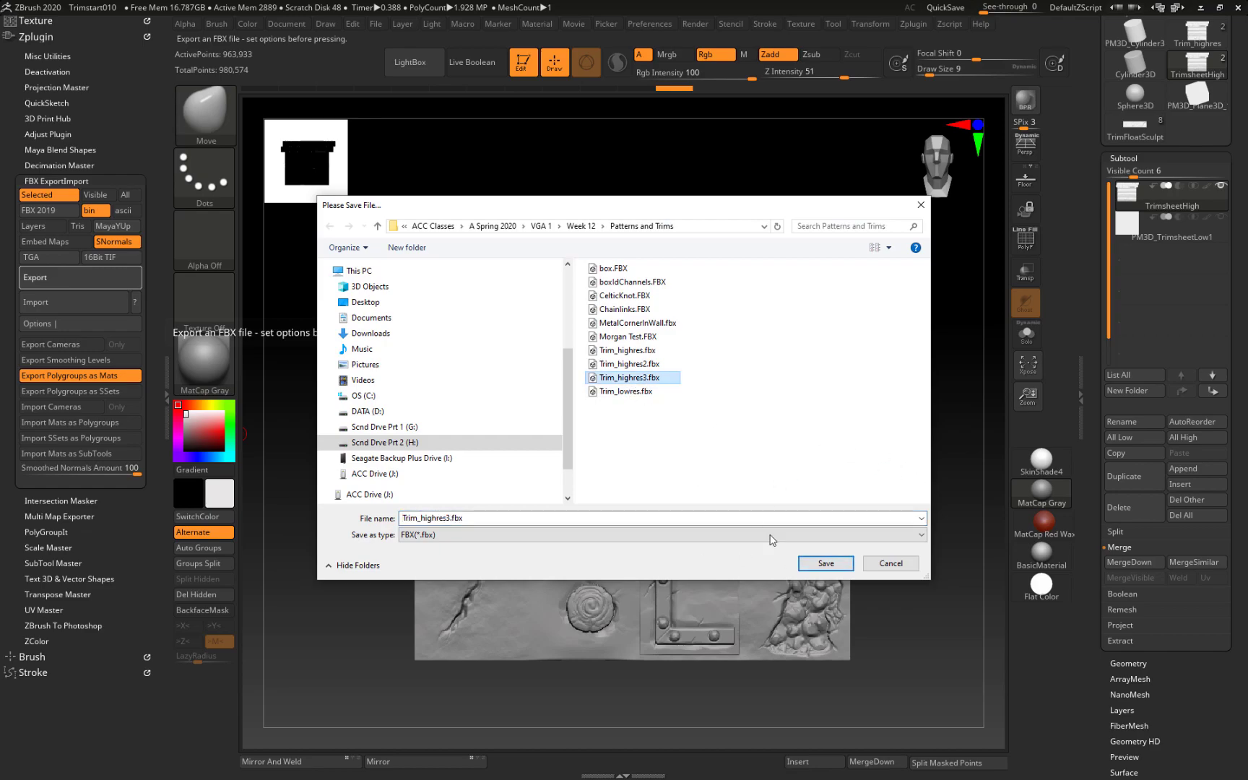
pyautogui.click(826, 571)
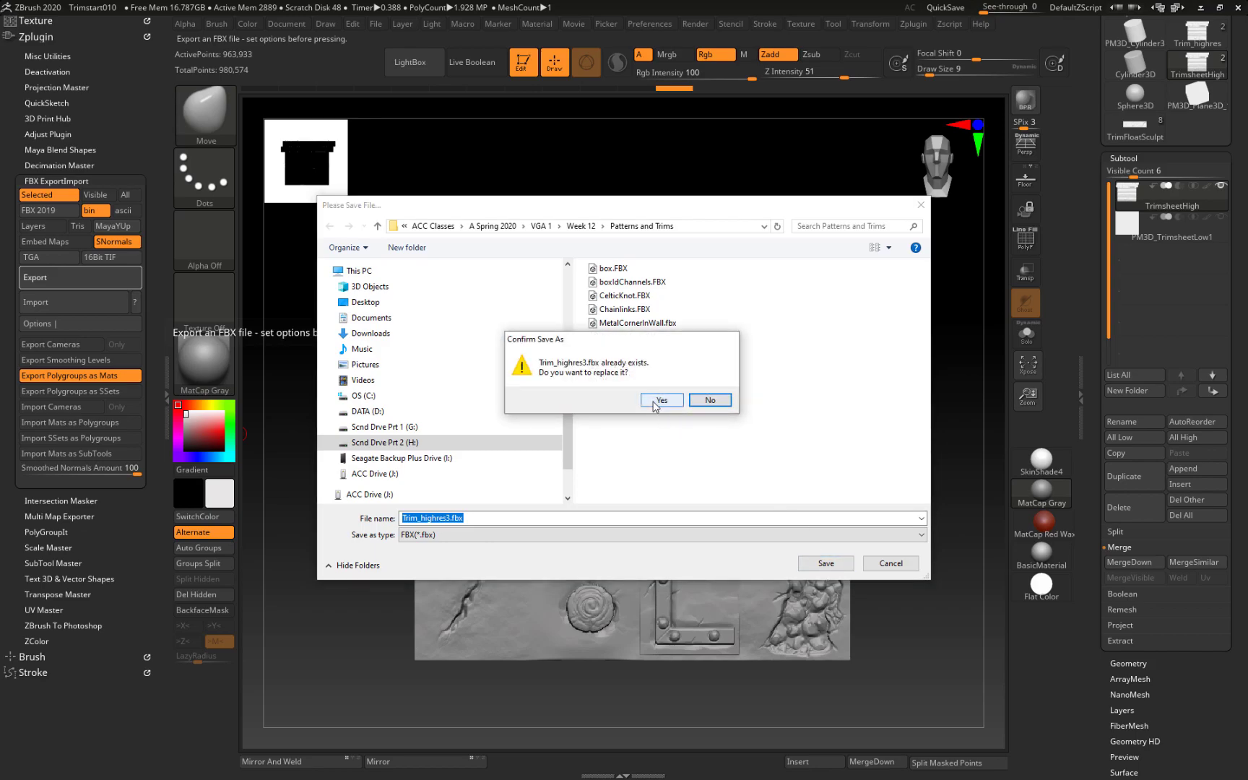
pyautogui.click(659, 401)
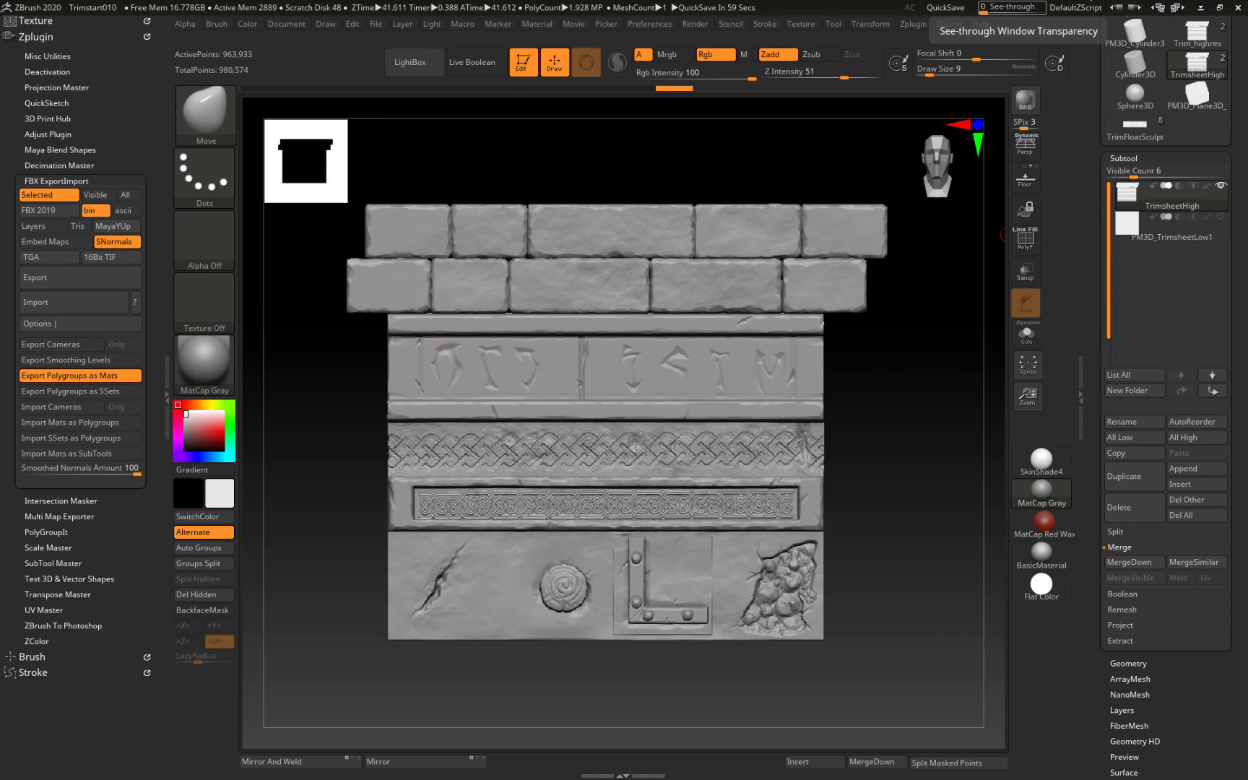
# Step: Export the PM3D_TrimsheetLow1 subtool with polygroups-as-materials turned off, replacing the existing Trim_lowres.fbx
pyautogui.click(1184, 230)
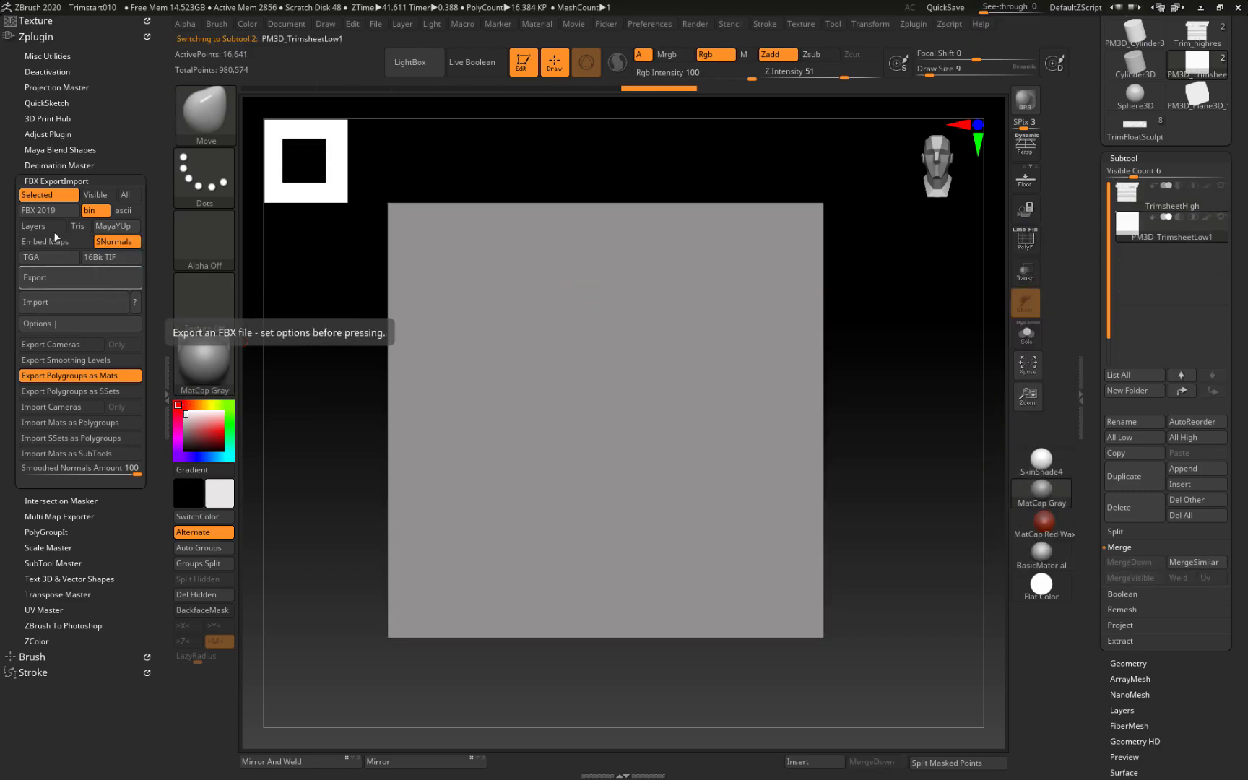
pyautogui.click(64, 377)
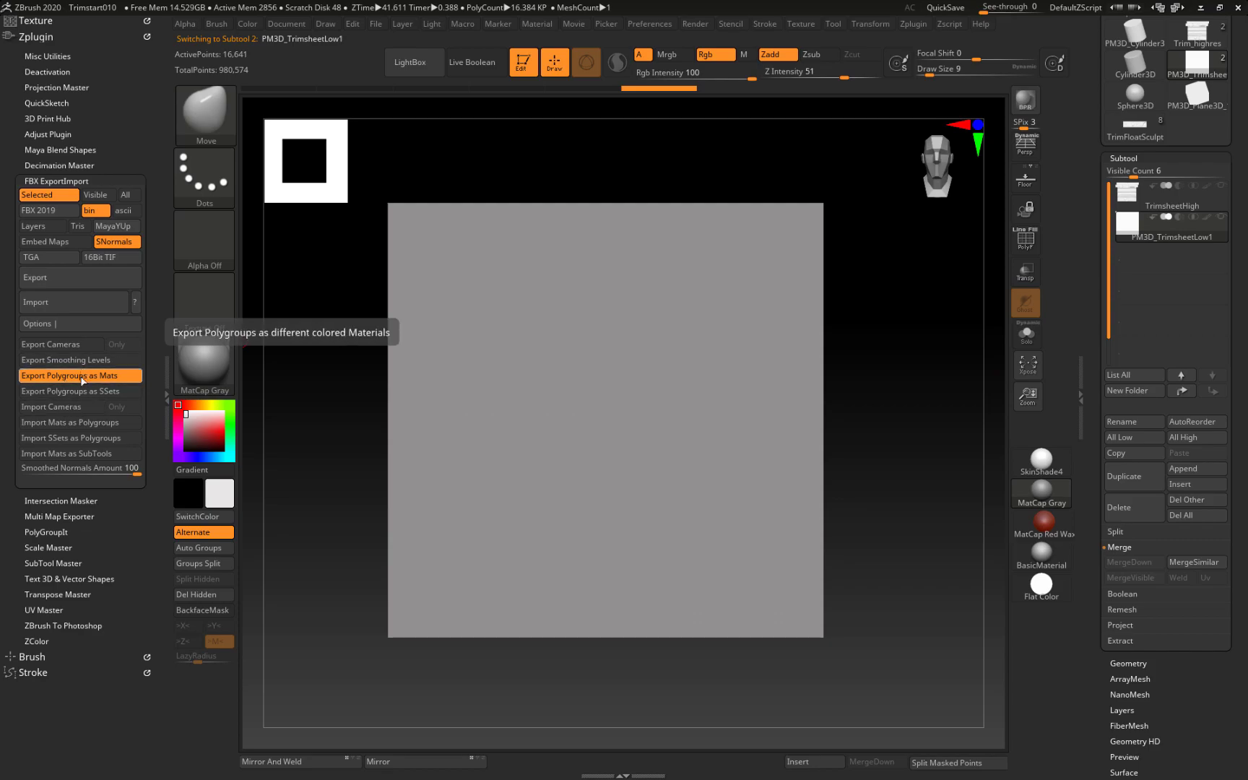
pyautogui.click(75, 279)
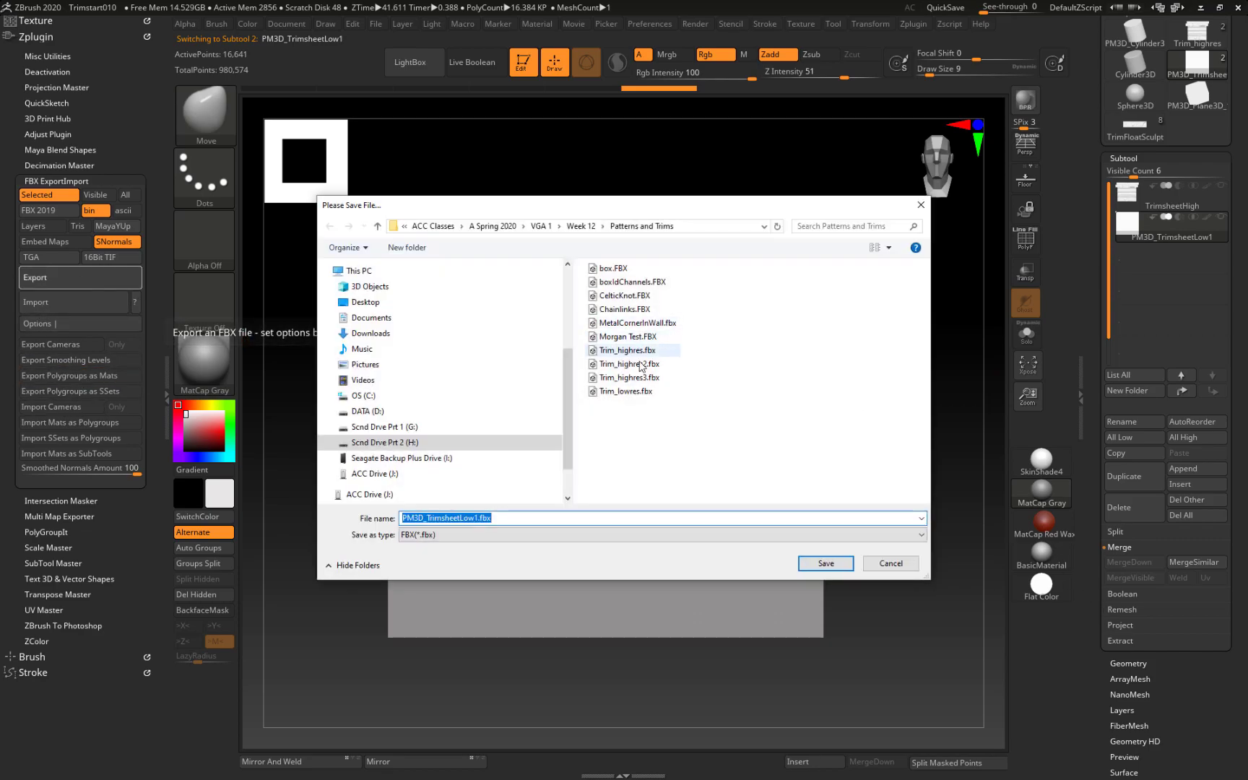
pyautogui.click(625, 390)
pyautogui.click(826, 562)
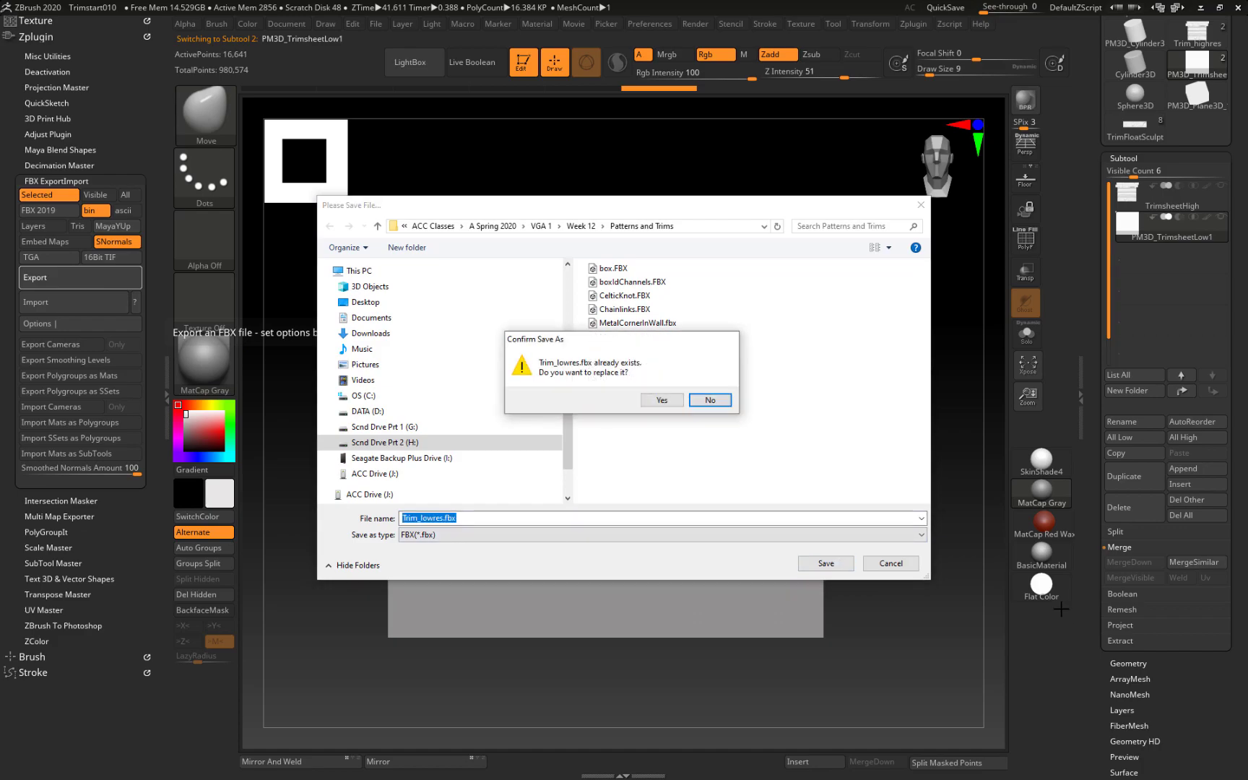
pyautogui.click(661, 400)
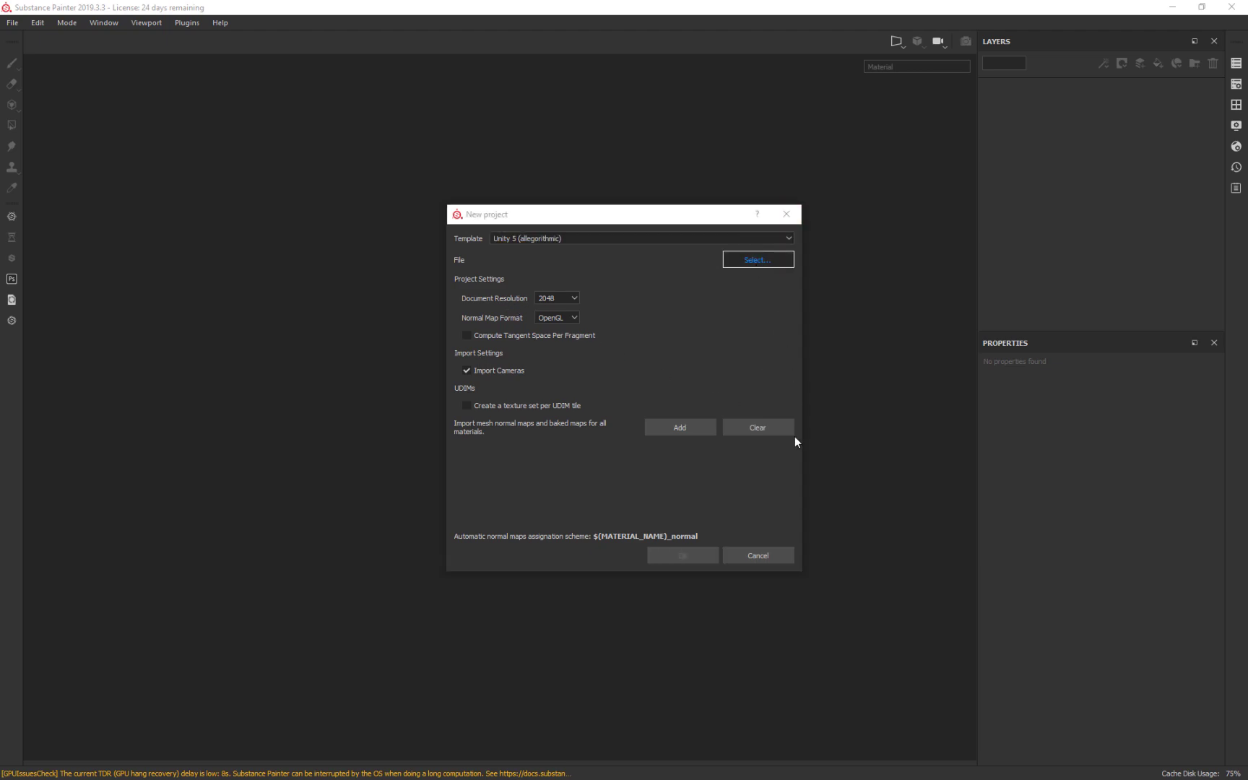
# Step: Switch to Substance Painter and create a Unity 5 project at 2048 resolution from Trim_lowres.fbx
pyautogui.click(571, 392)
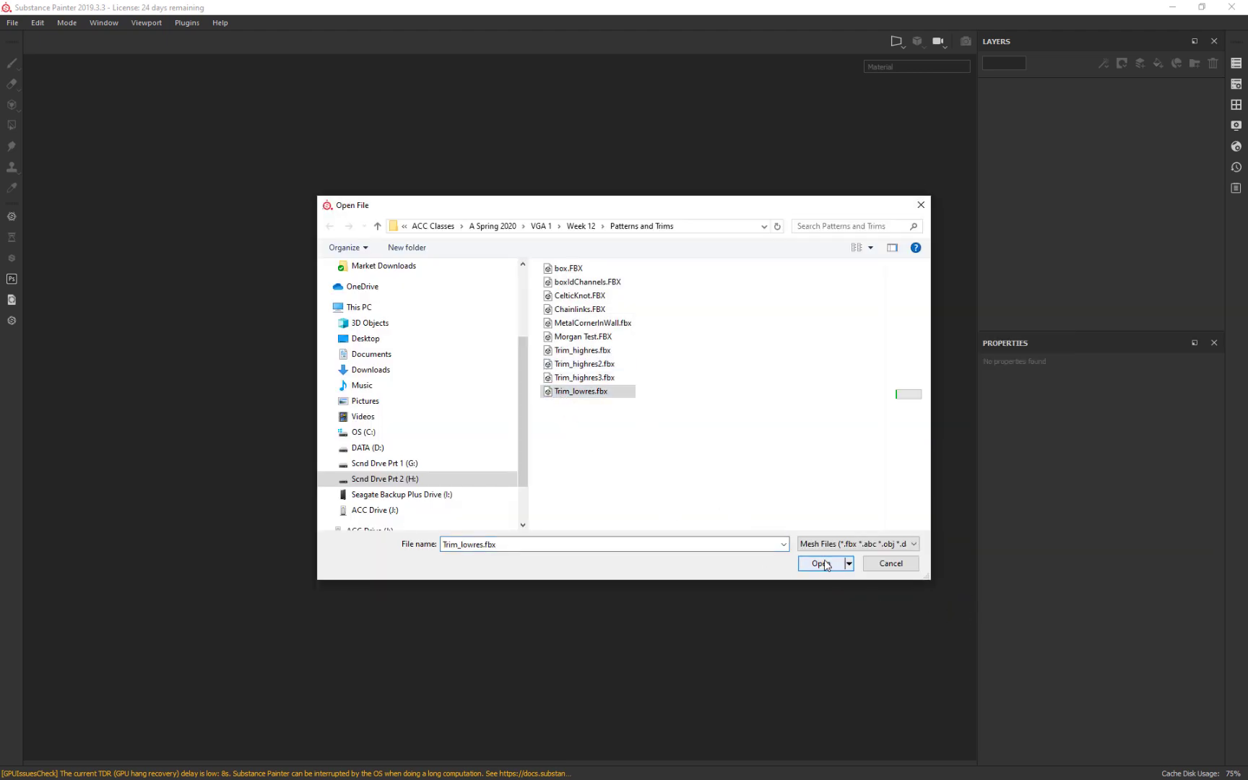
pyautogui.click(821, 563)
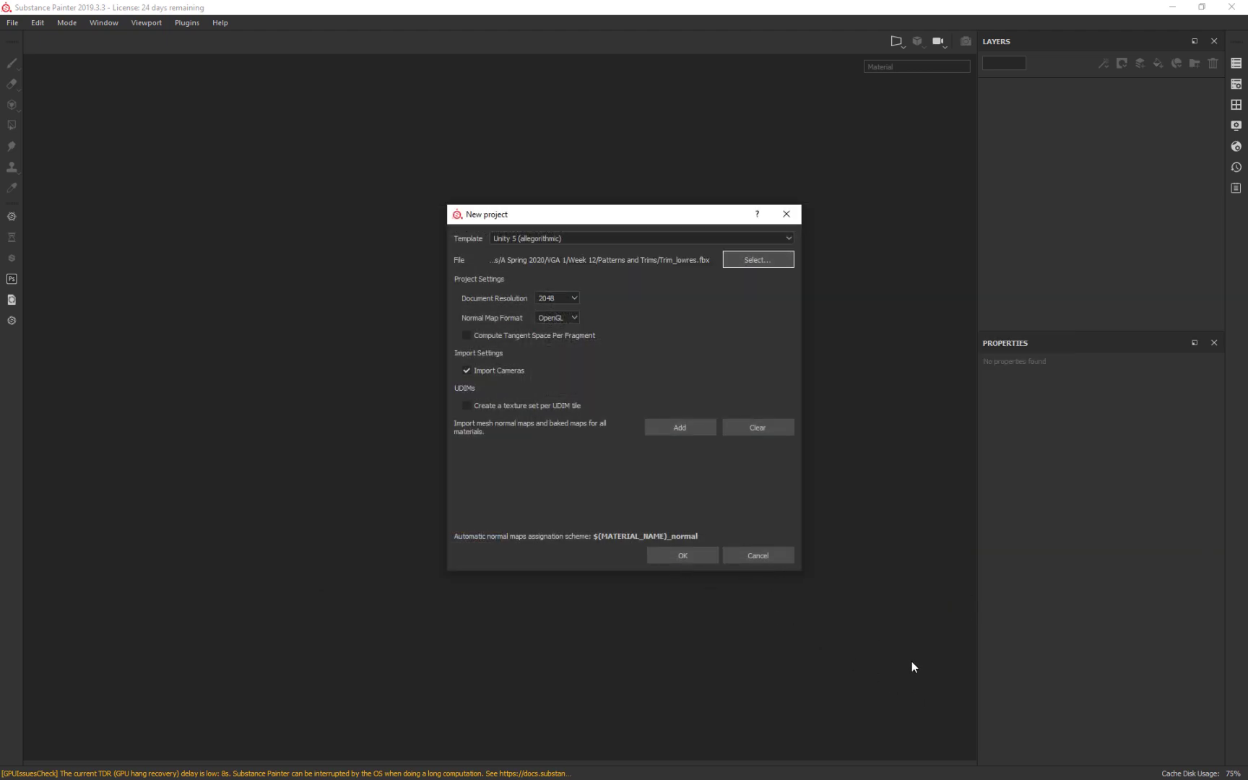
pyautogui.click(686, 553)
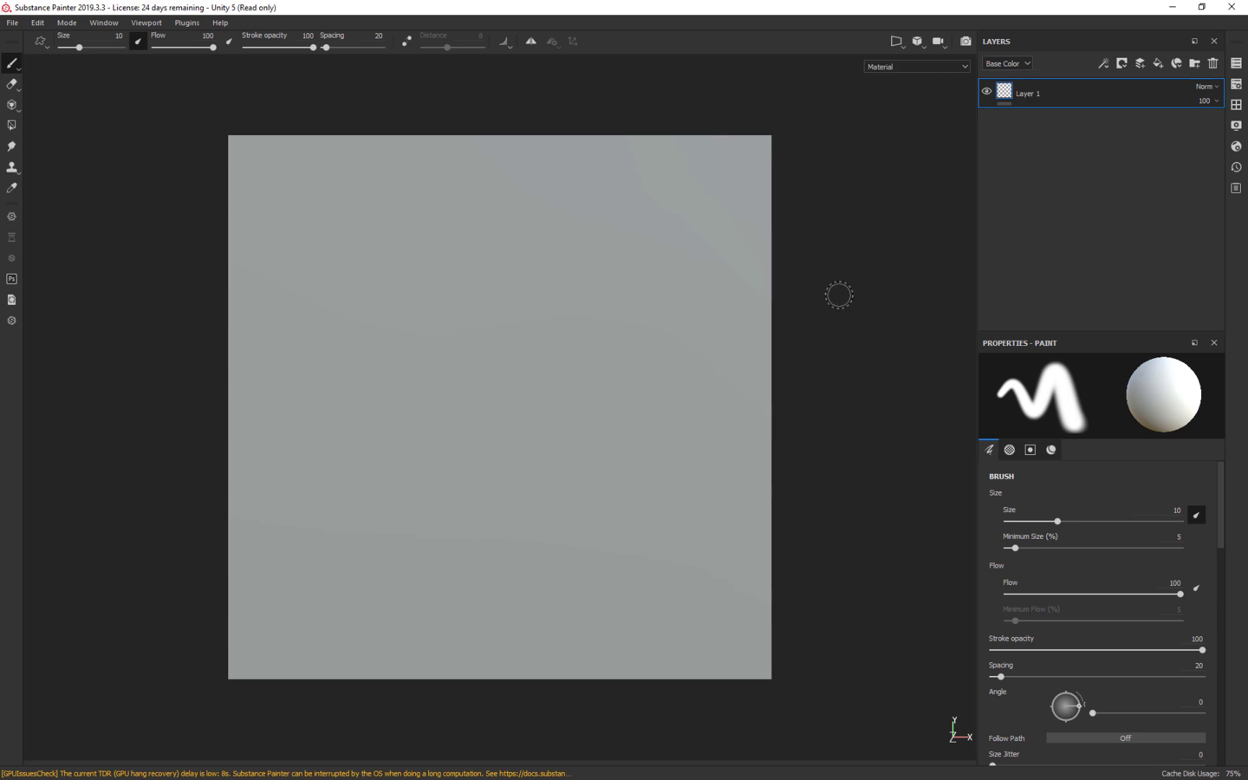
# Step: Bake the mesh maps of PM3D_TrimsheetLow1 with Trim_highres2.fbx as the high definition mesh at 2048 output size
pyautogui.click(1236, 85)
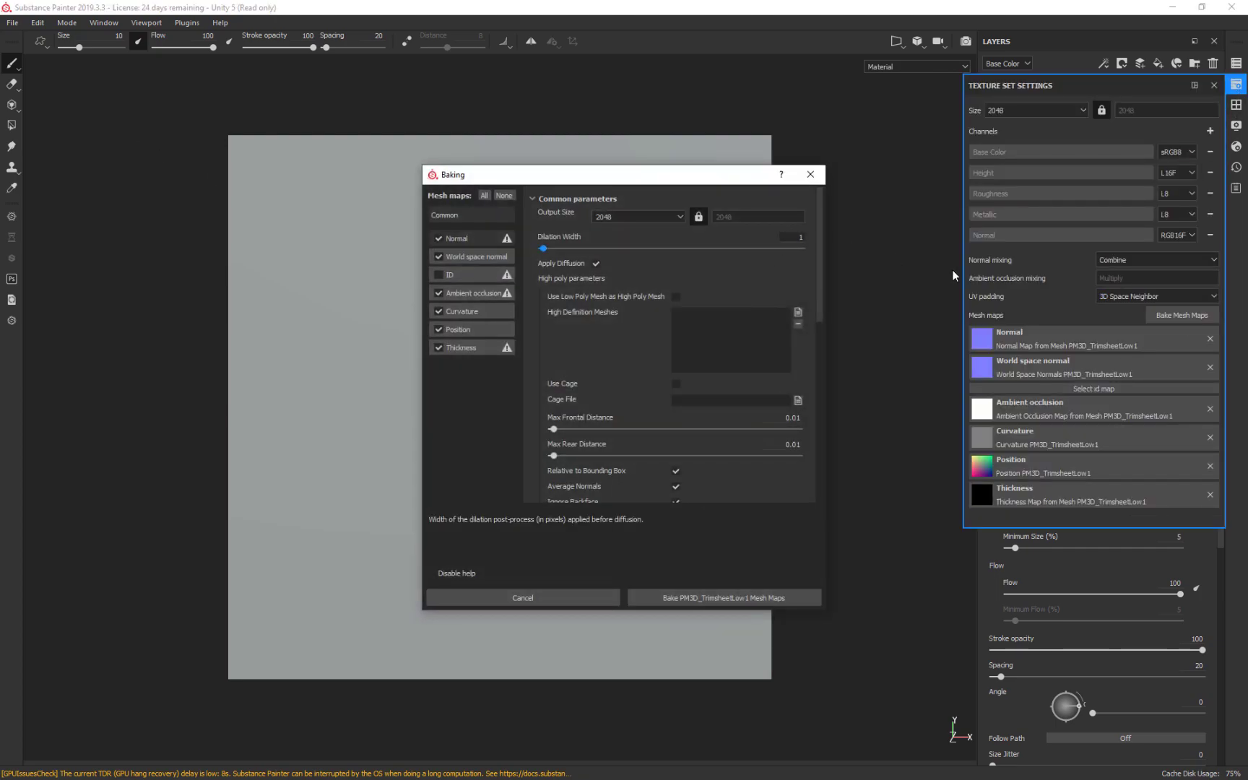
pyautogui.click(798, 312)
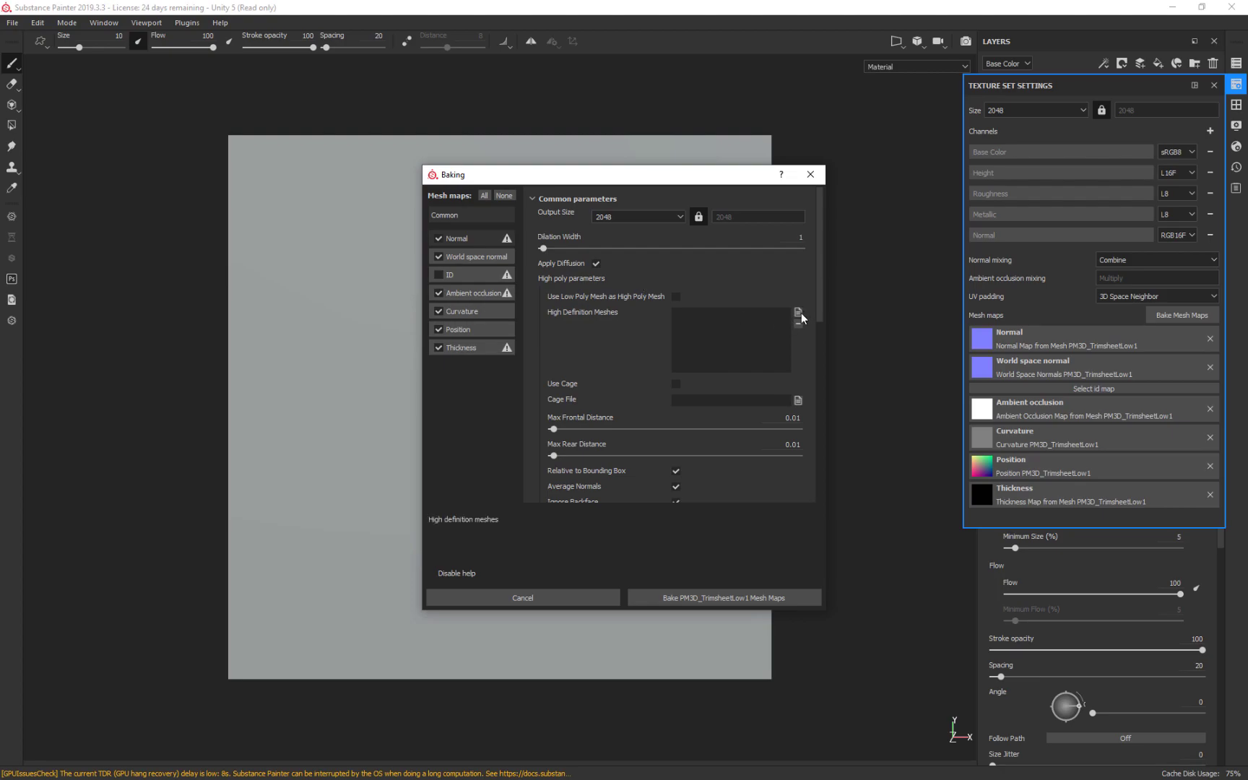
pyautogui.click(584, 363)
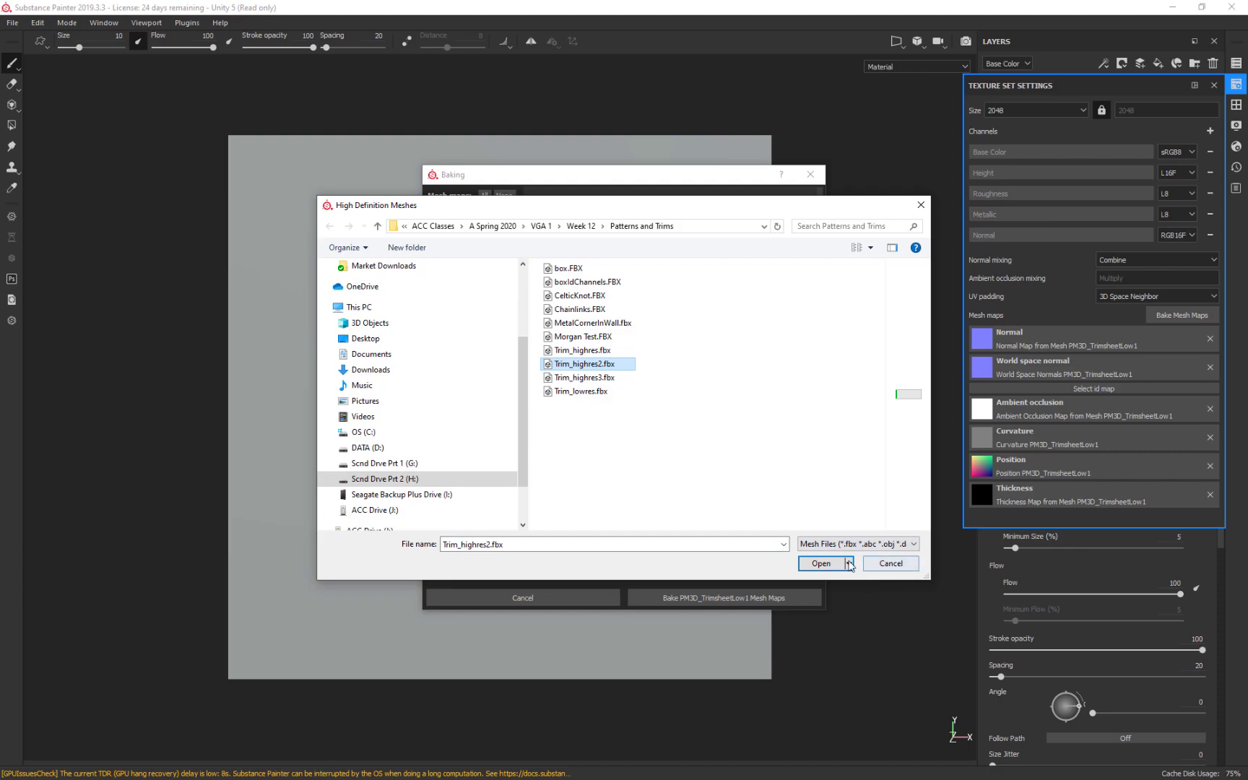
pyautogui.click(820, 564)
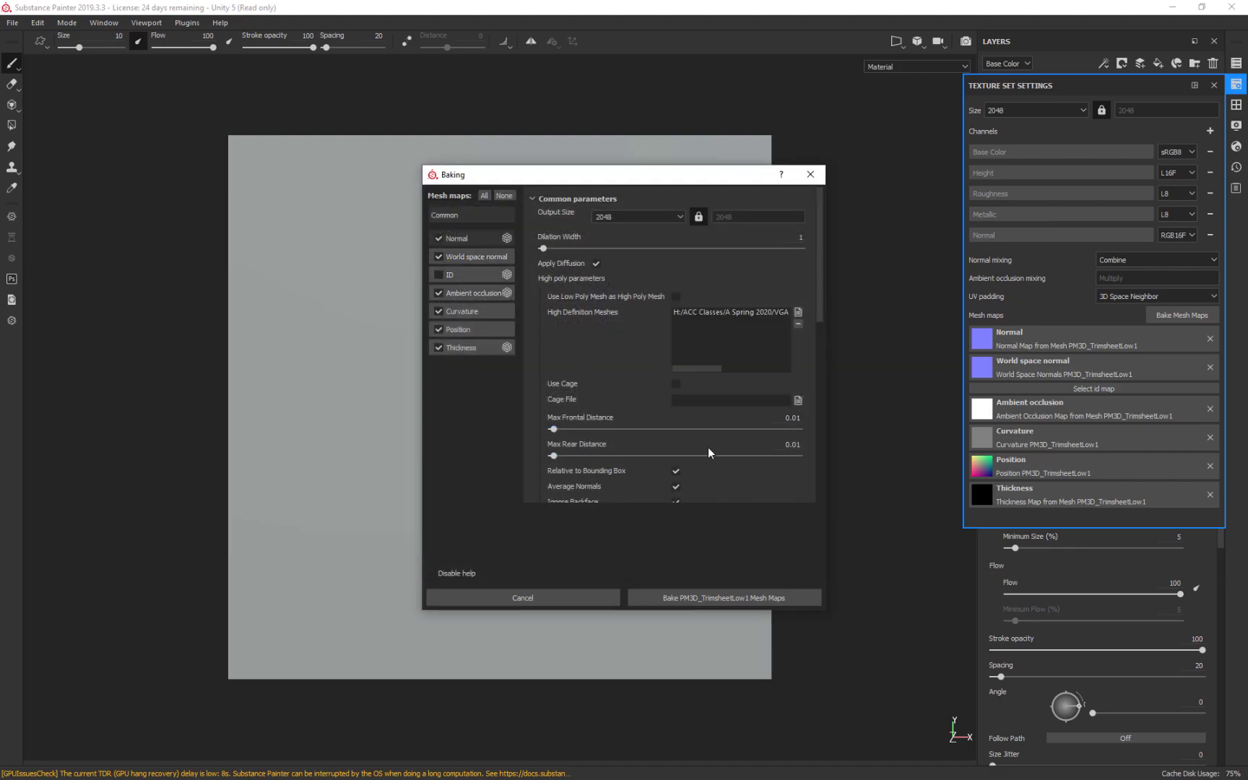
pyautogui.click(775, 604)
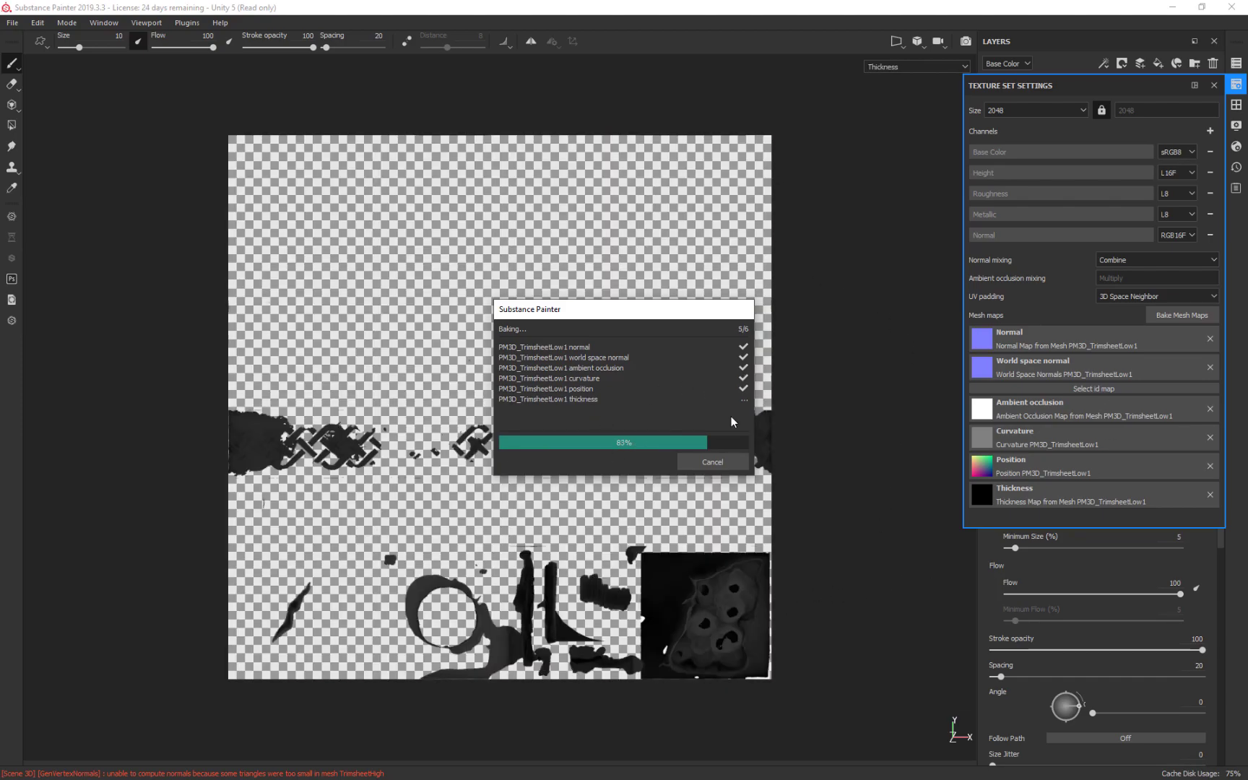
pyautogui.click(730, 464)
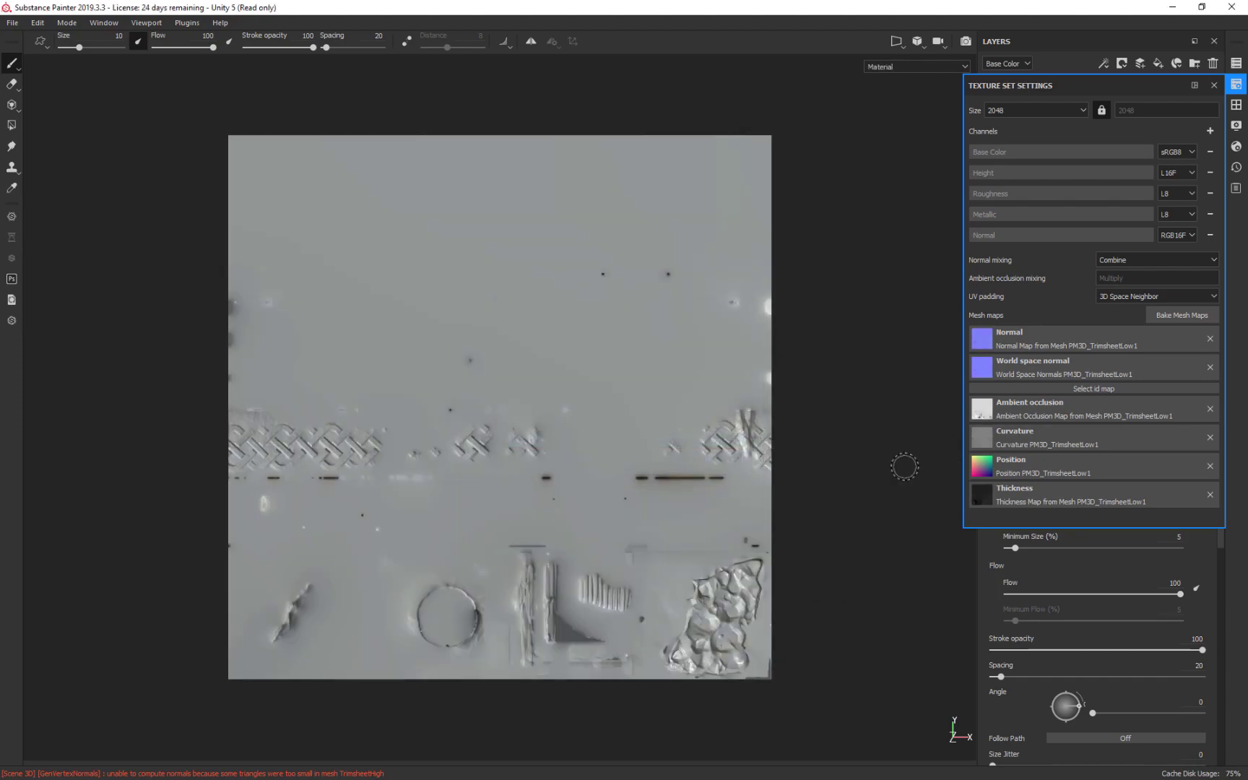
# Step: Set the baking Max Frontal Distance to 0.05 and bake the PM3D_TrimsheetLow1 mesh maps again
pyautogui.click(1183, 315)
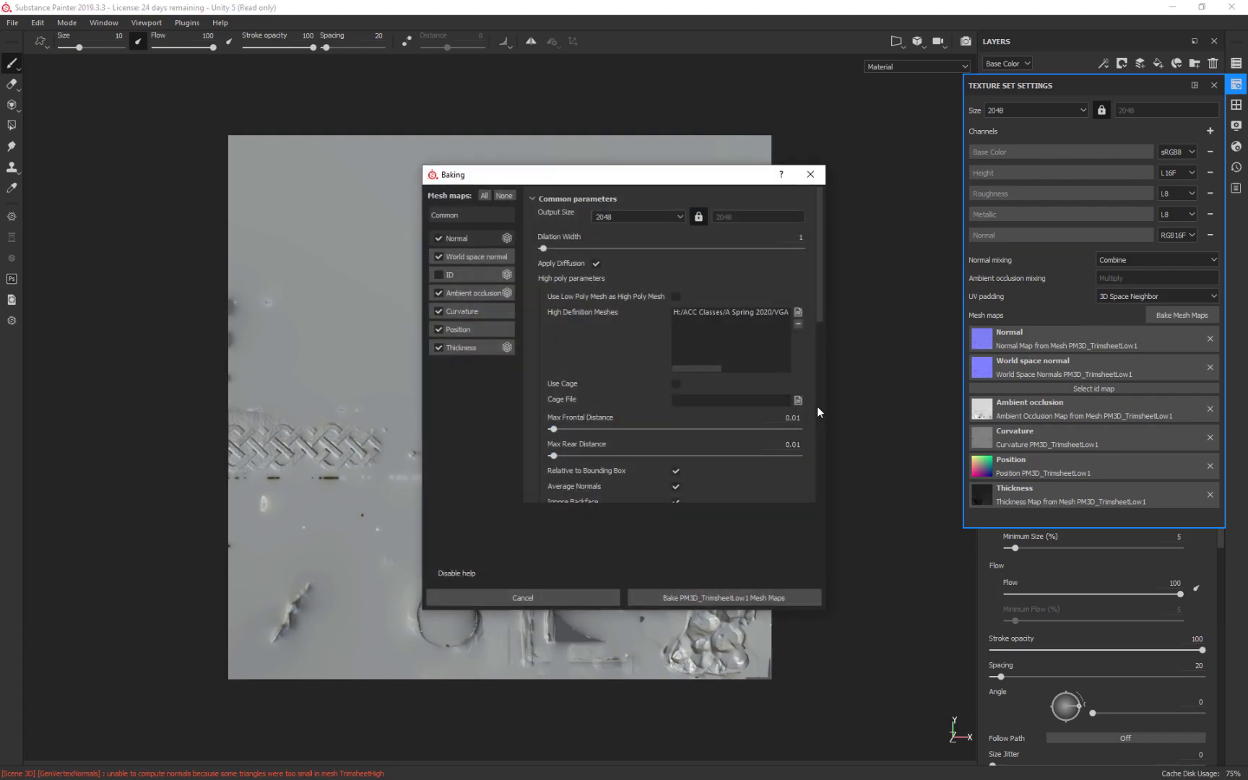
pyautogui.click(797, 418)
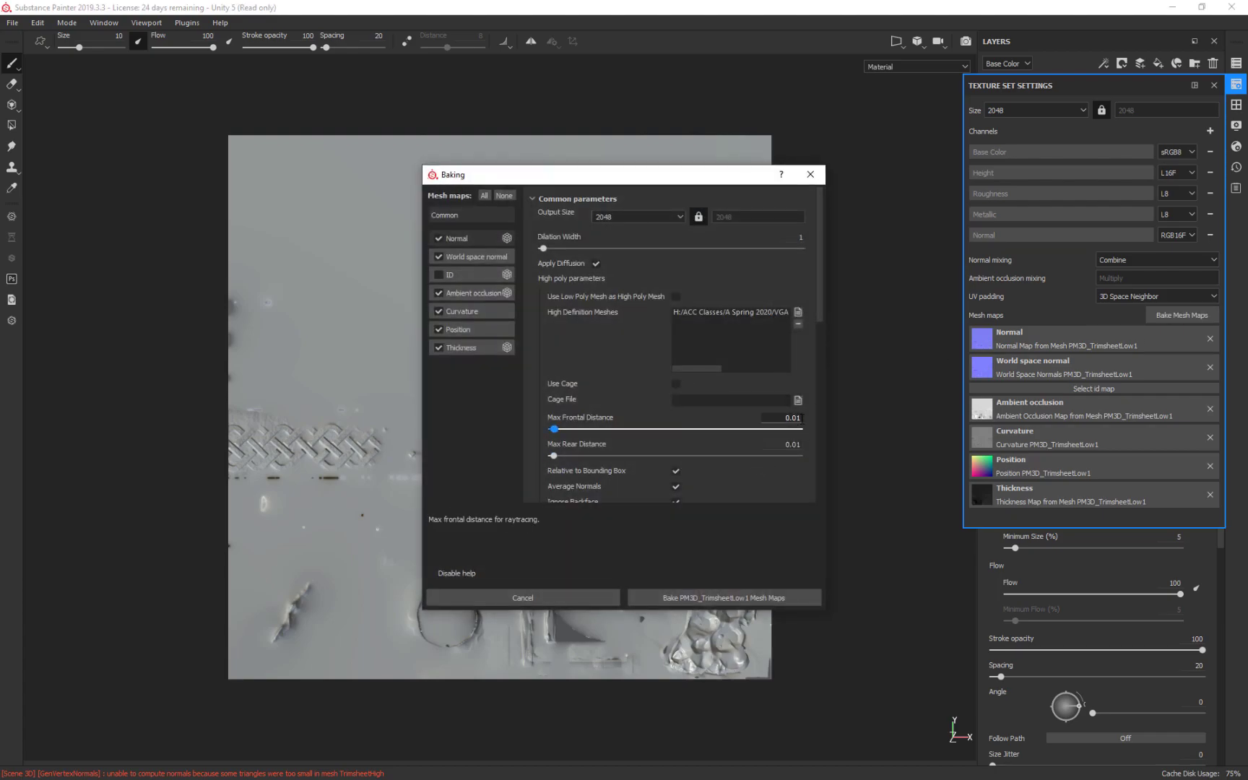
pyautogui.press('BackSpace')
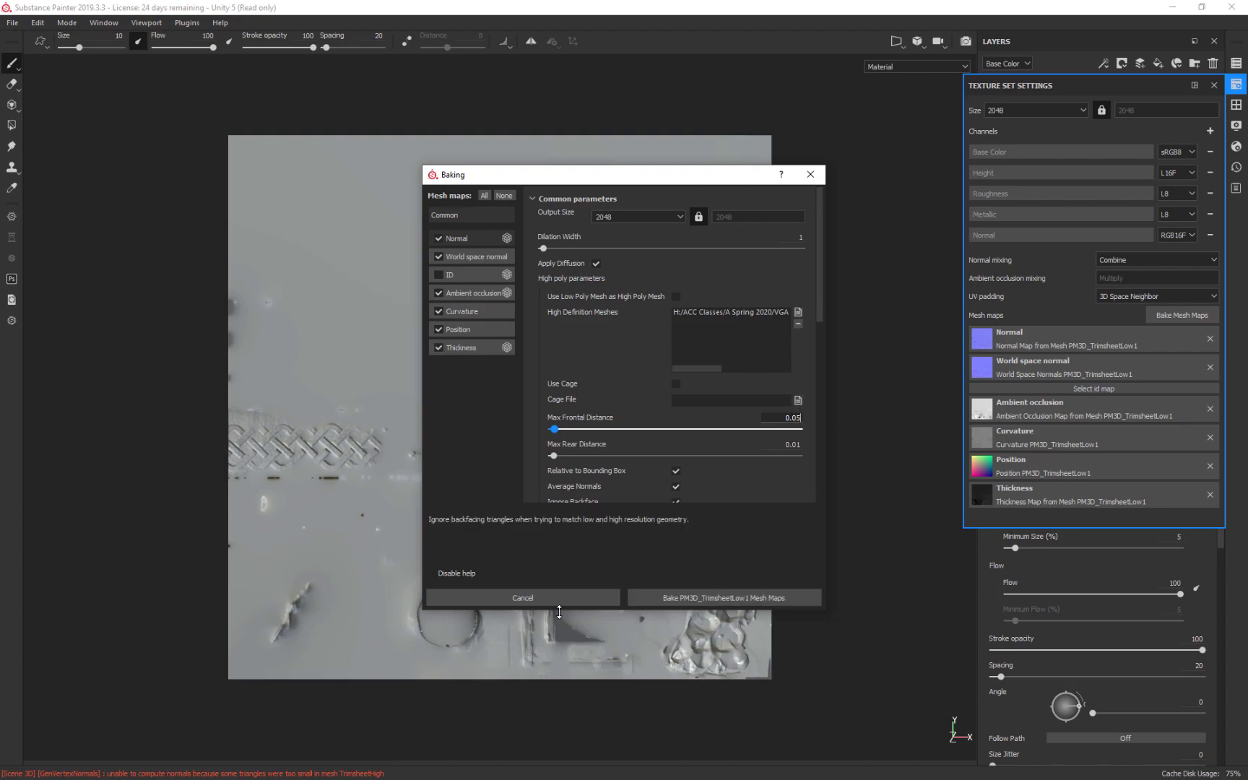
pyautogui.click(676, 597)
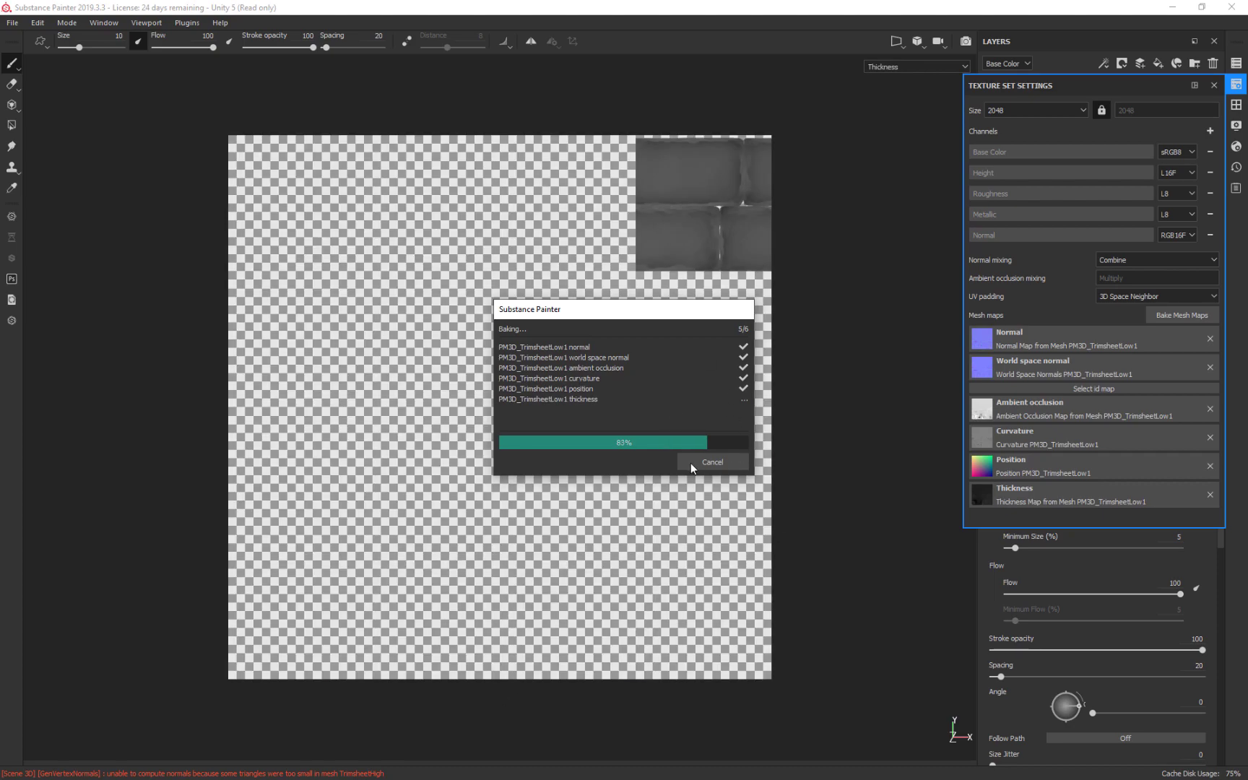
# Step: Bake only the ID map of PM3D_TrimsheetLow1 with Vertex Color as the color source and preview the resulting color map
pyautogui.click(694, 463)
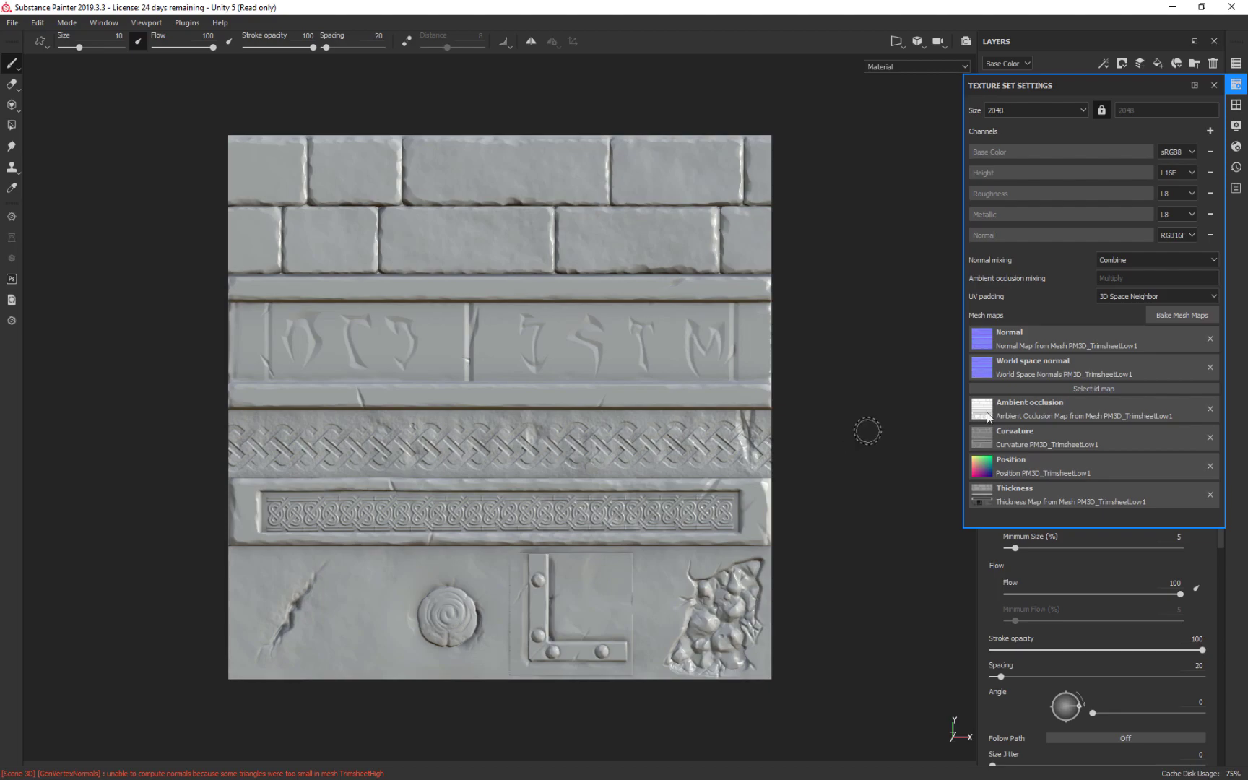
pyautogui.click(1169, 315)
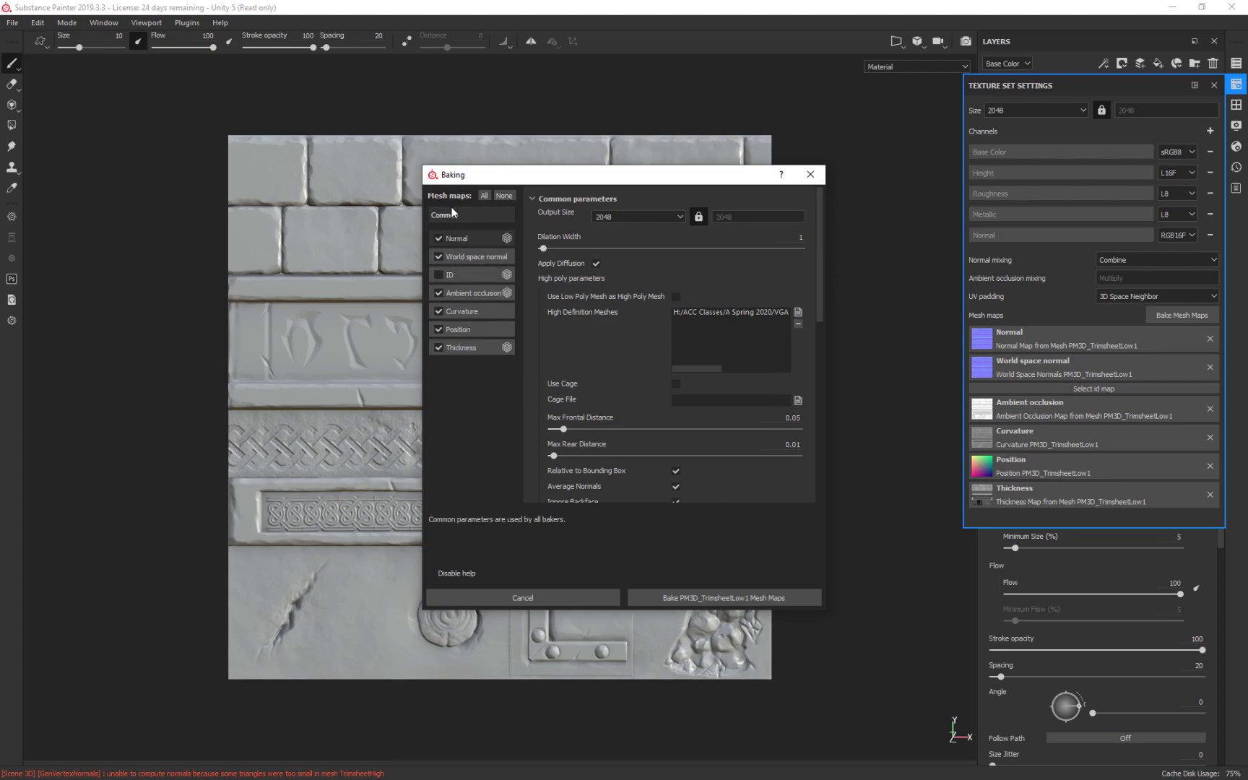
pyautogui.click(503, 196)
pyautogui.click(438, 274)
pyautogui.click(470, 275)
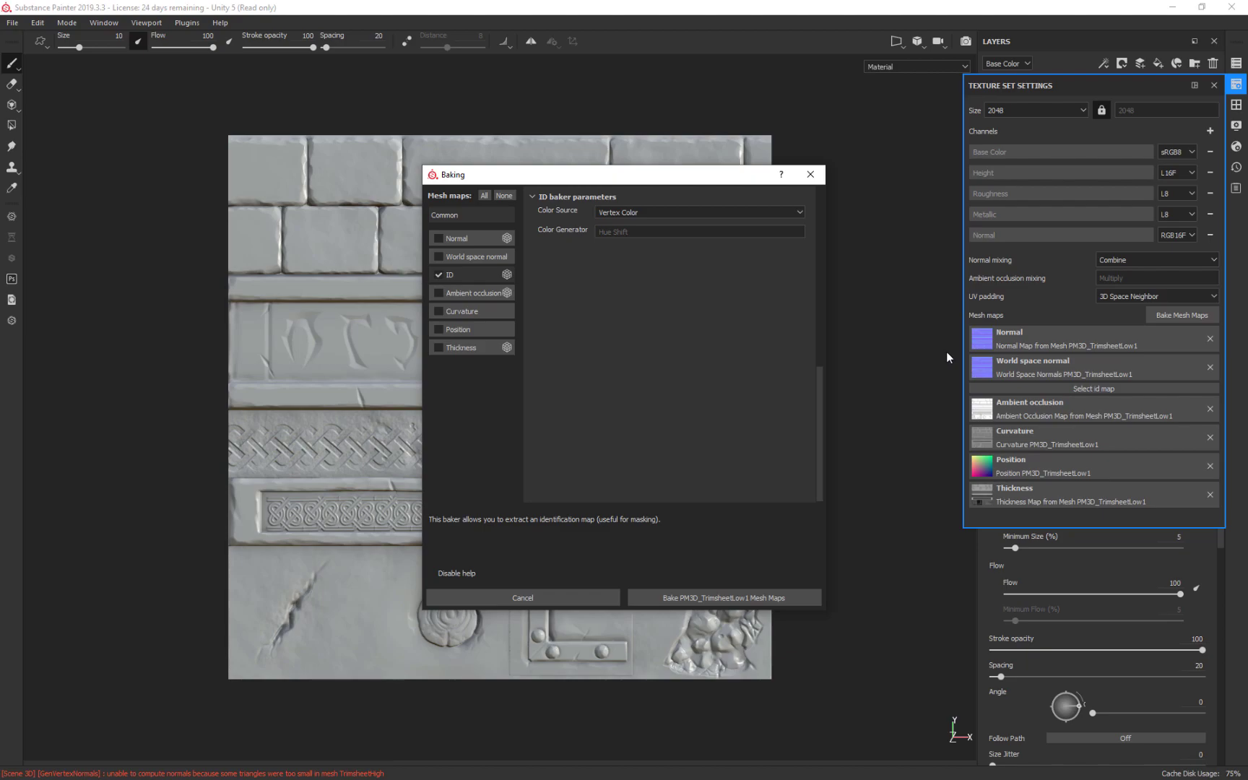
pyautogui.click(732, 596)
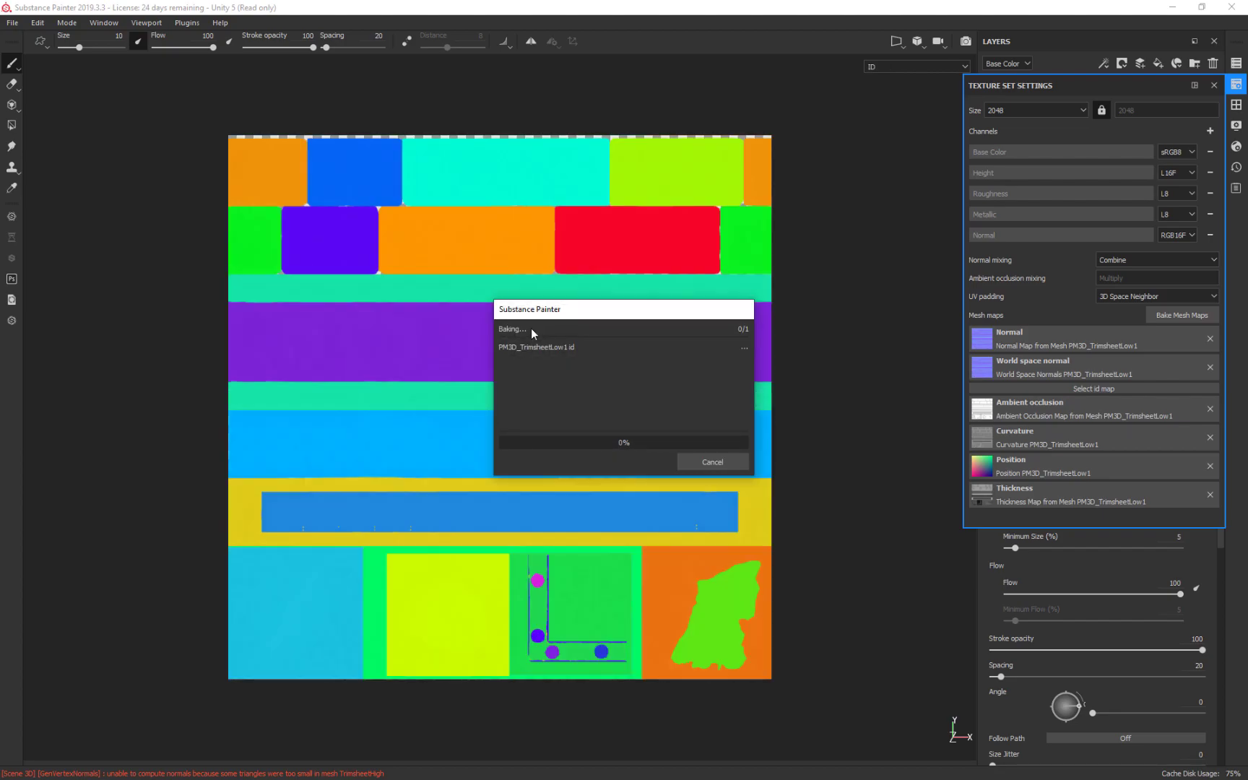
pyautogui.click(722, 464)
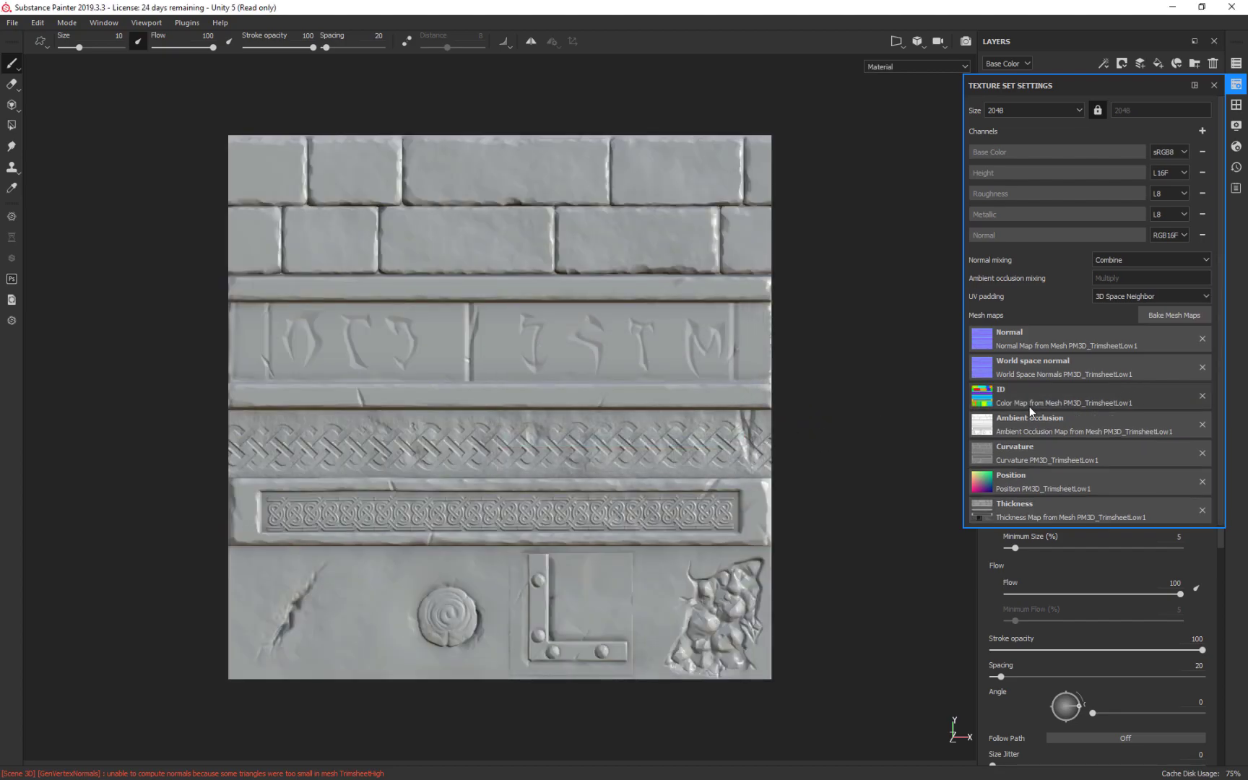
pyautogui.click(987, 402)
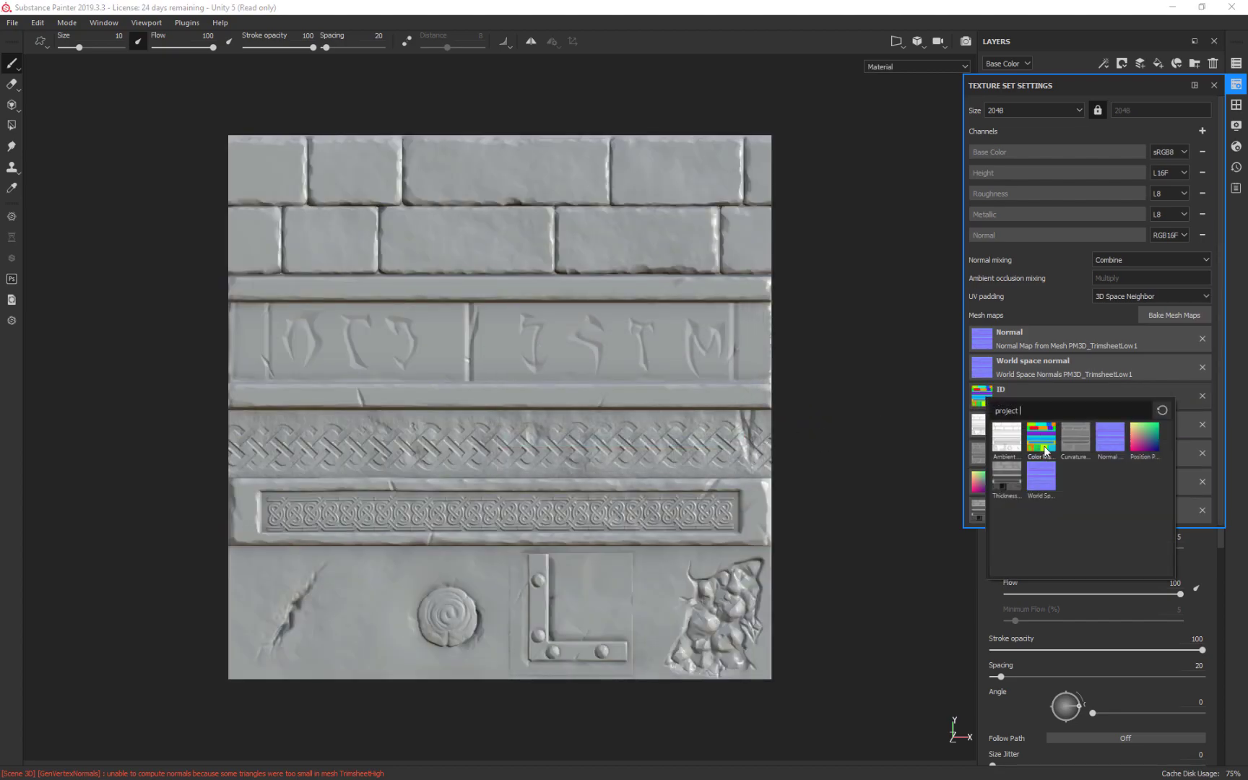
pyautogui.moveTo(1043, 445)
pyautogui.click(1040, 432)
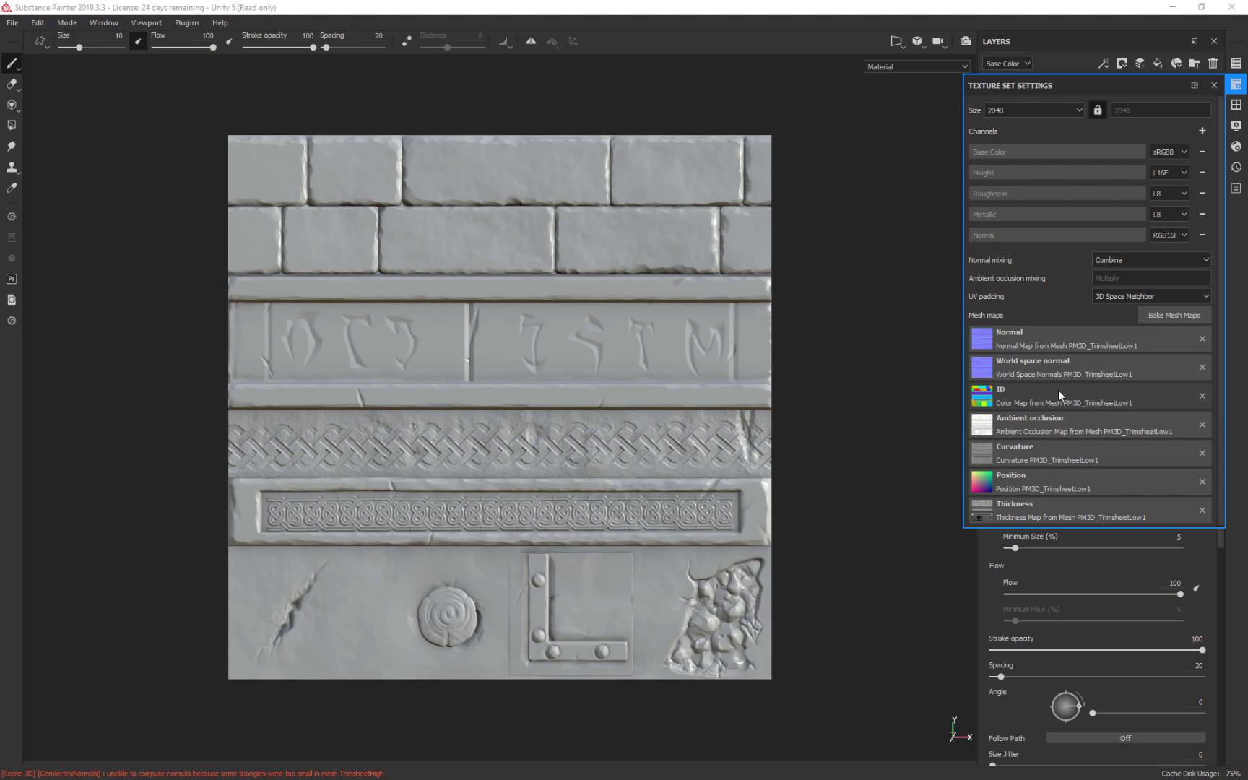
# Step: Remove the high definition mesh, set the ID color source to Material Color, and bake the ID map again
pyautogui.click(1198, 315)
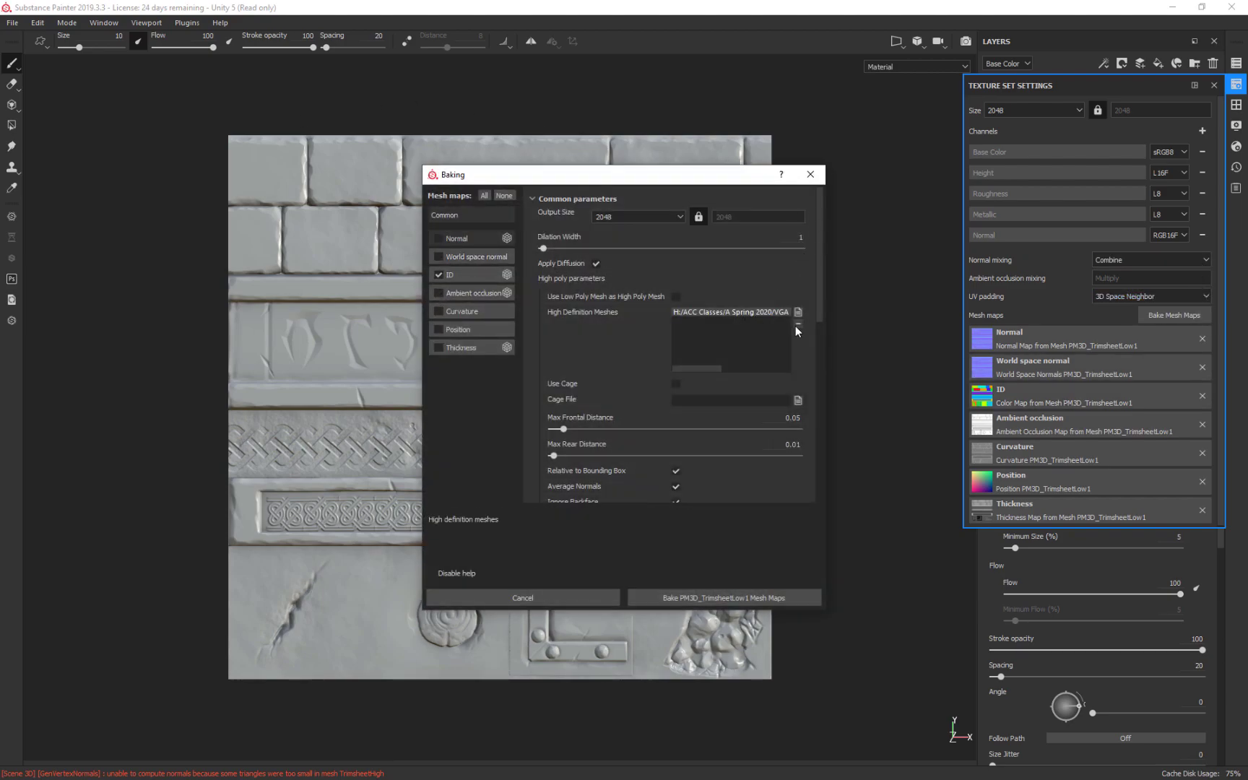
pyautogui.click(798, 325)
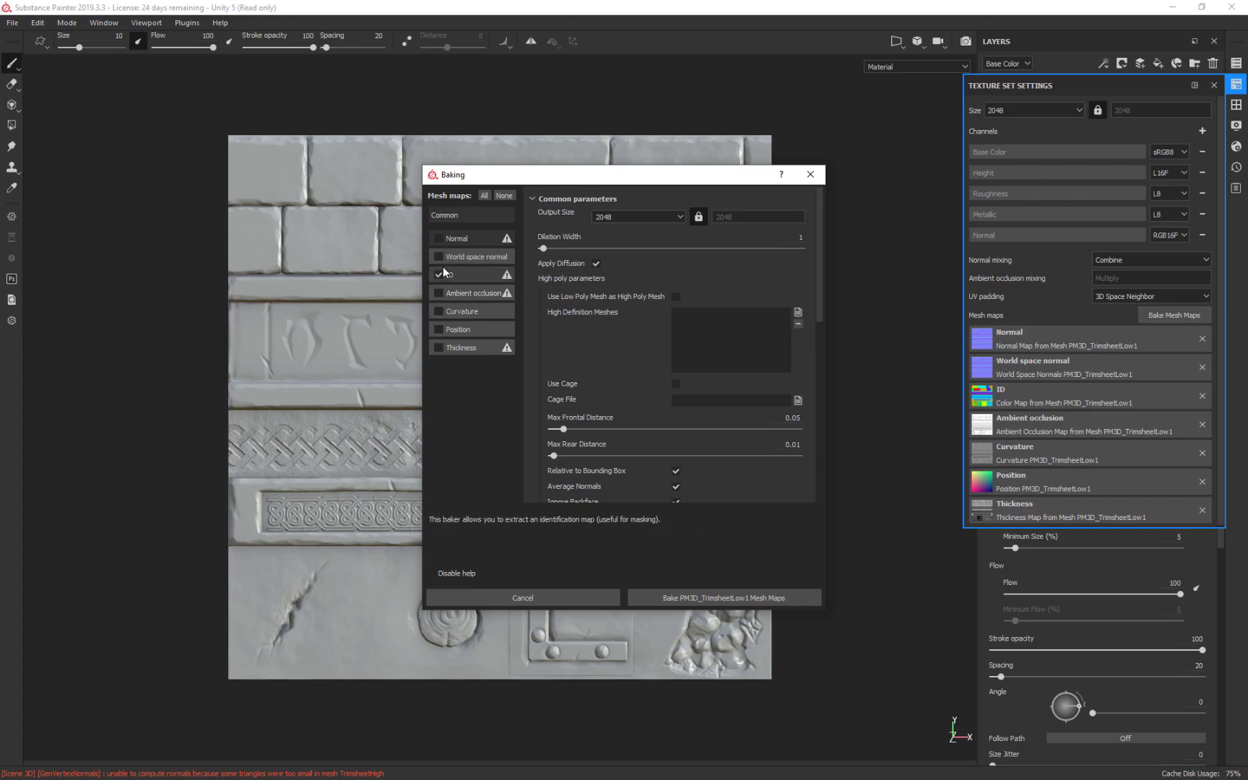
pyautogui.click(498, 275)
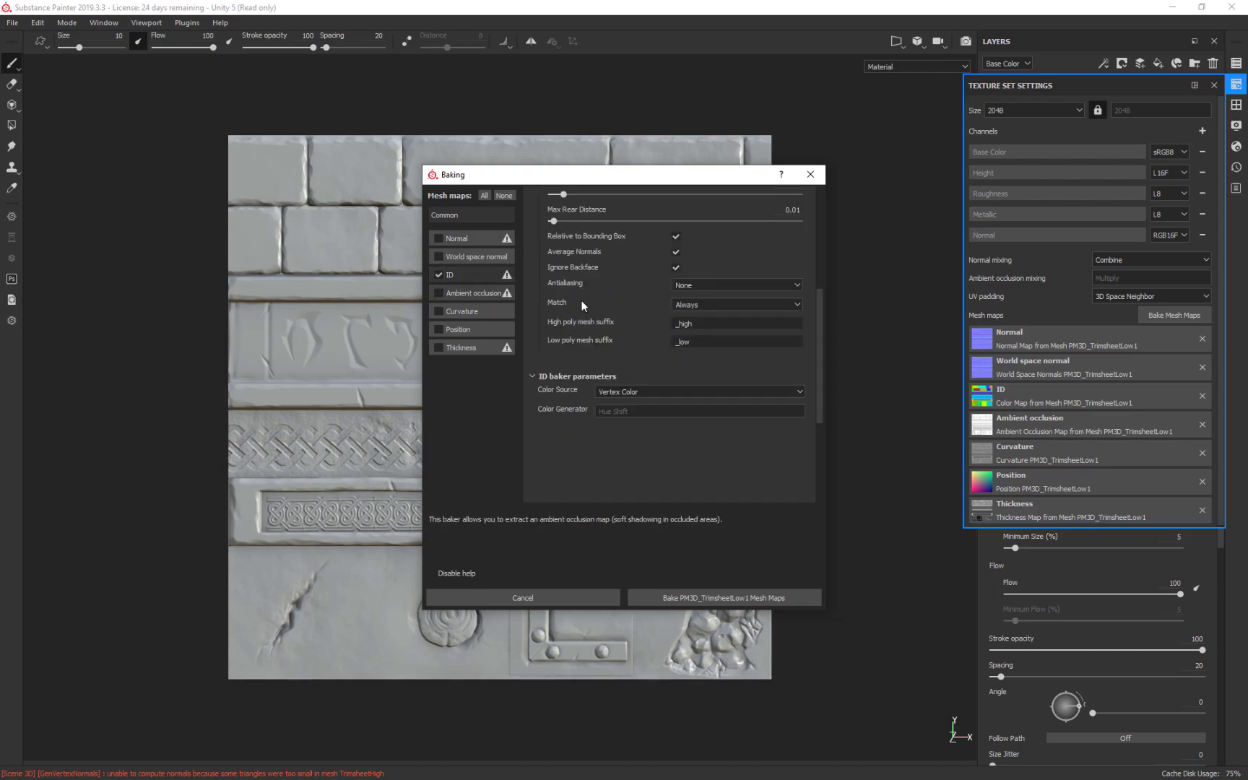
pyautogui.click(666, 212)
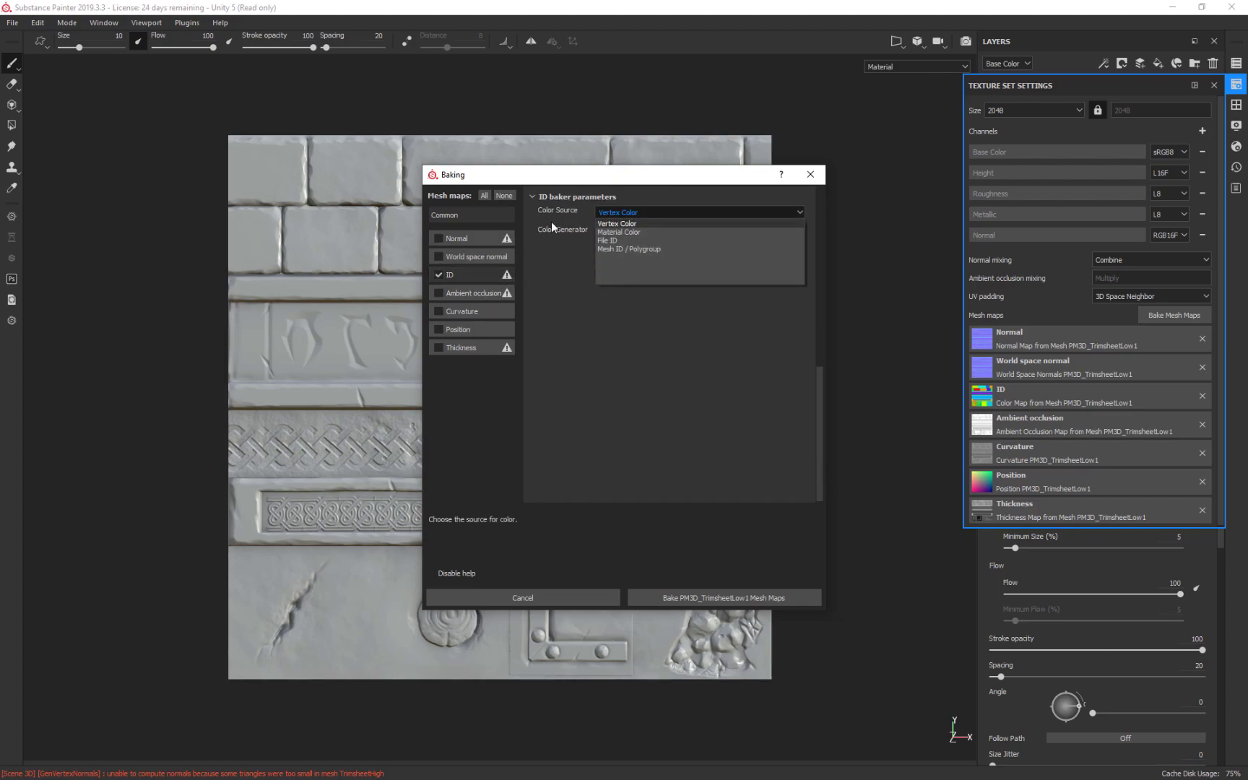
pyautogui.click(620, 232)
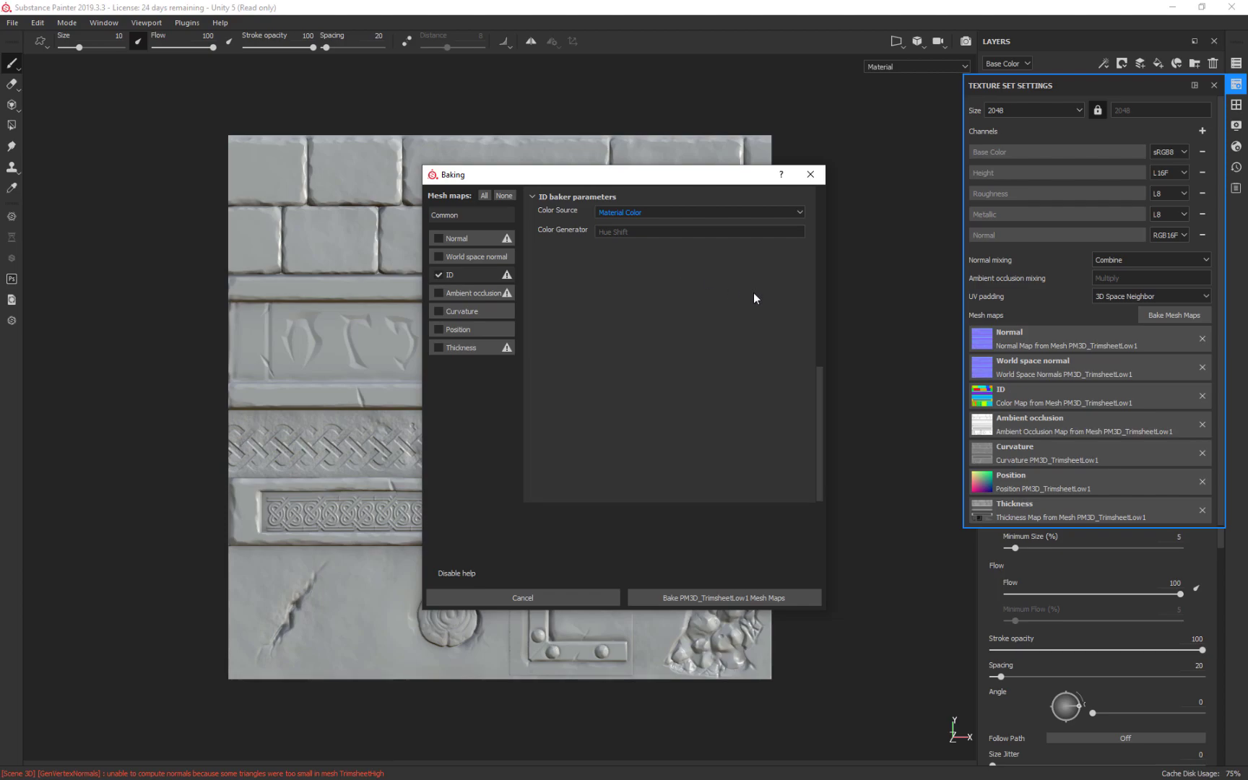
pyautogui.click(740, 599)
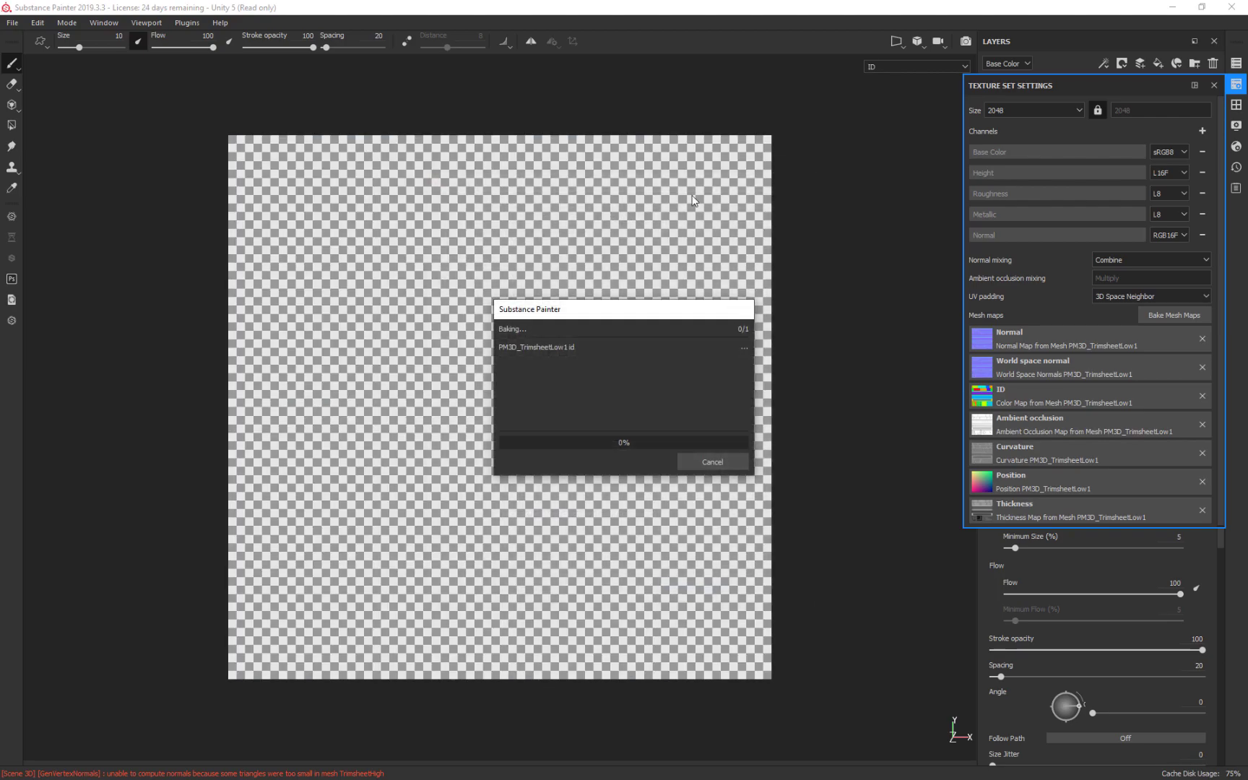
pyautogui.click(702, 460)
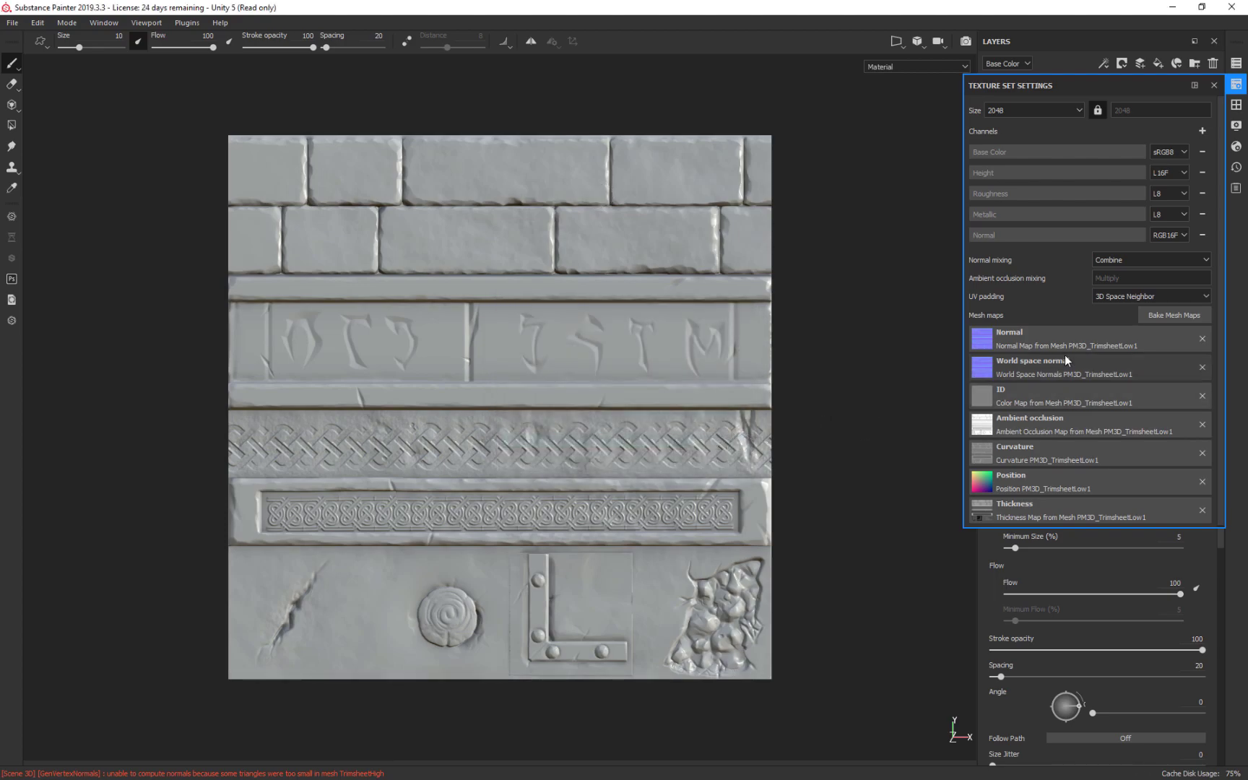
# Step: Load Trim_highres3.fbx as the high definition mesh, rebake the ID map from Material Color, and preview the color map
pyautogui.click(1173, 316)
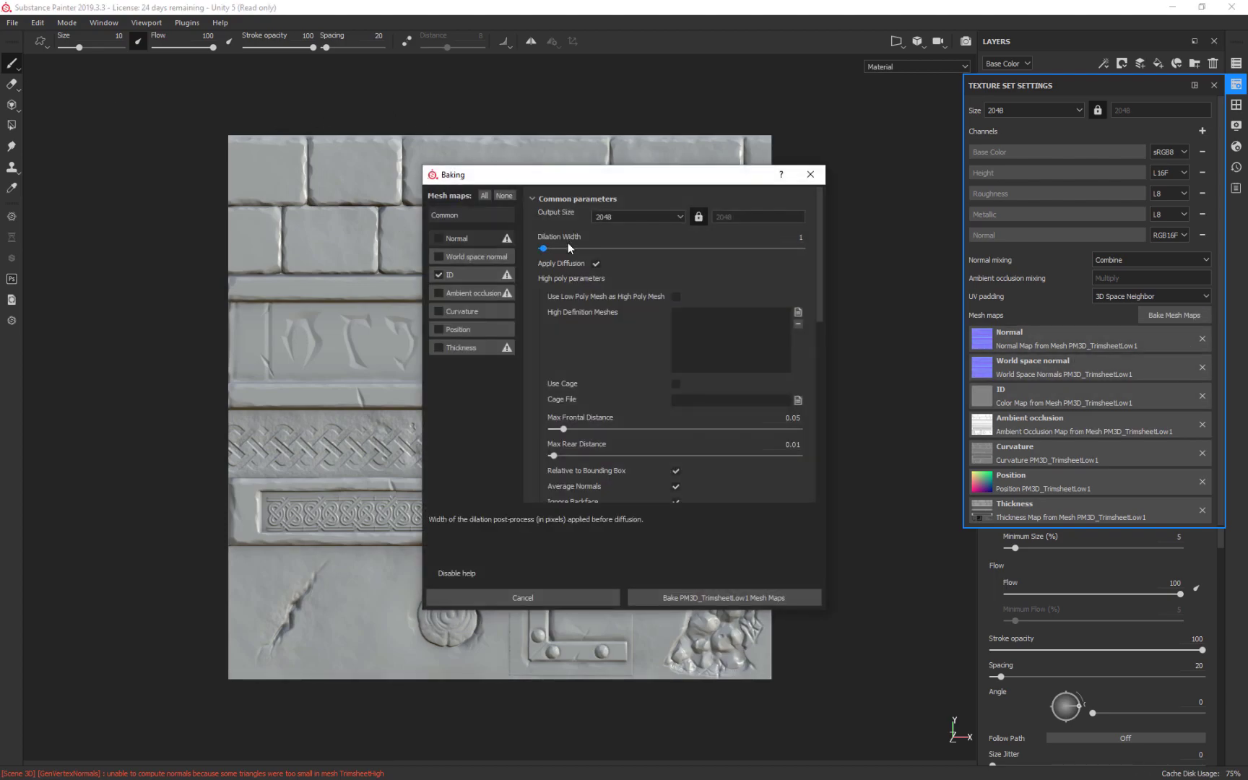
pyautogui.click(797, 312)
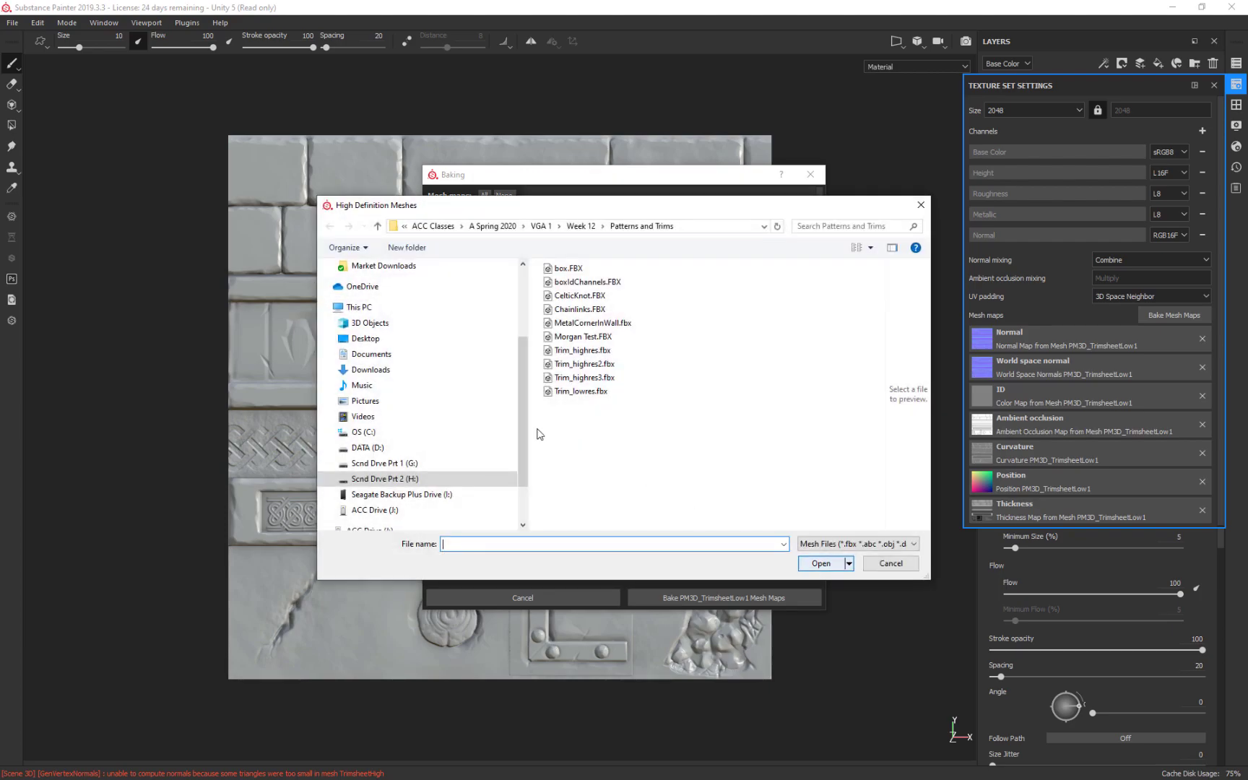
pyautogui.click(584, 377)
pyautogui.click(821, 564)
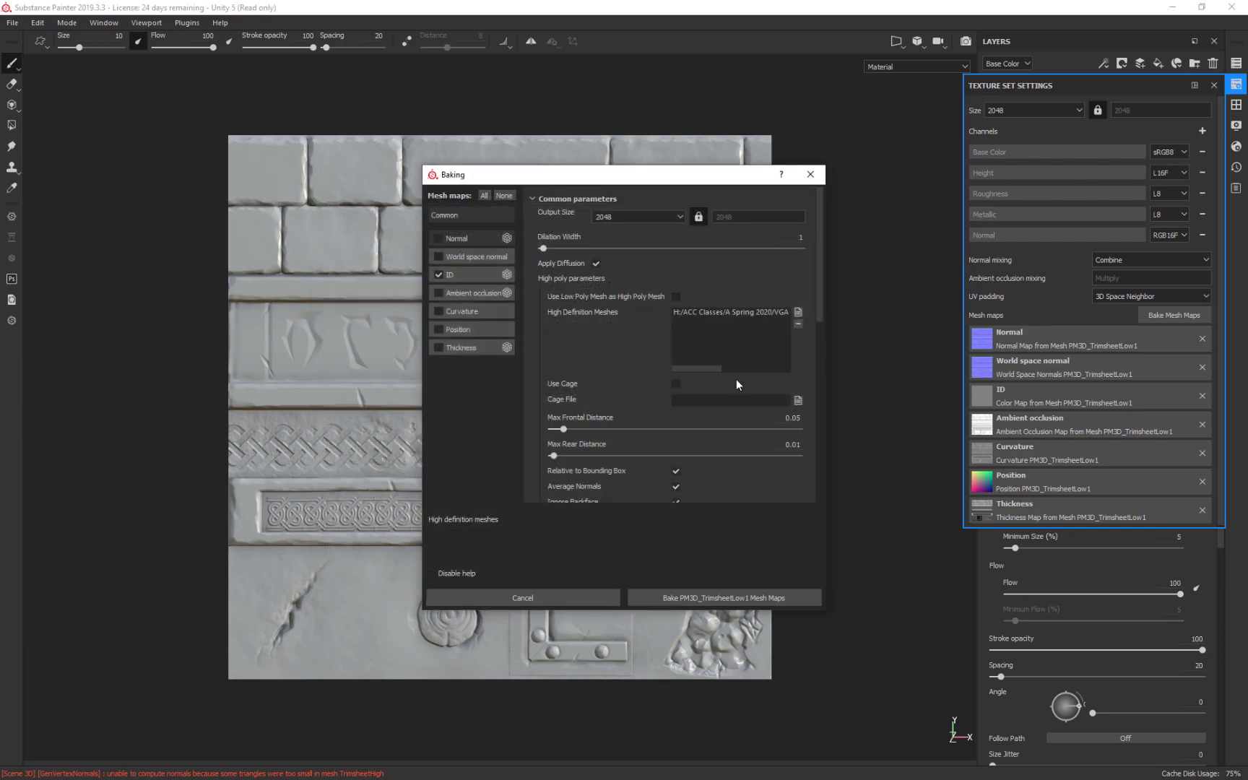
pyautogui.click(790, 605)
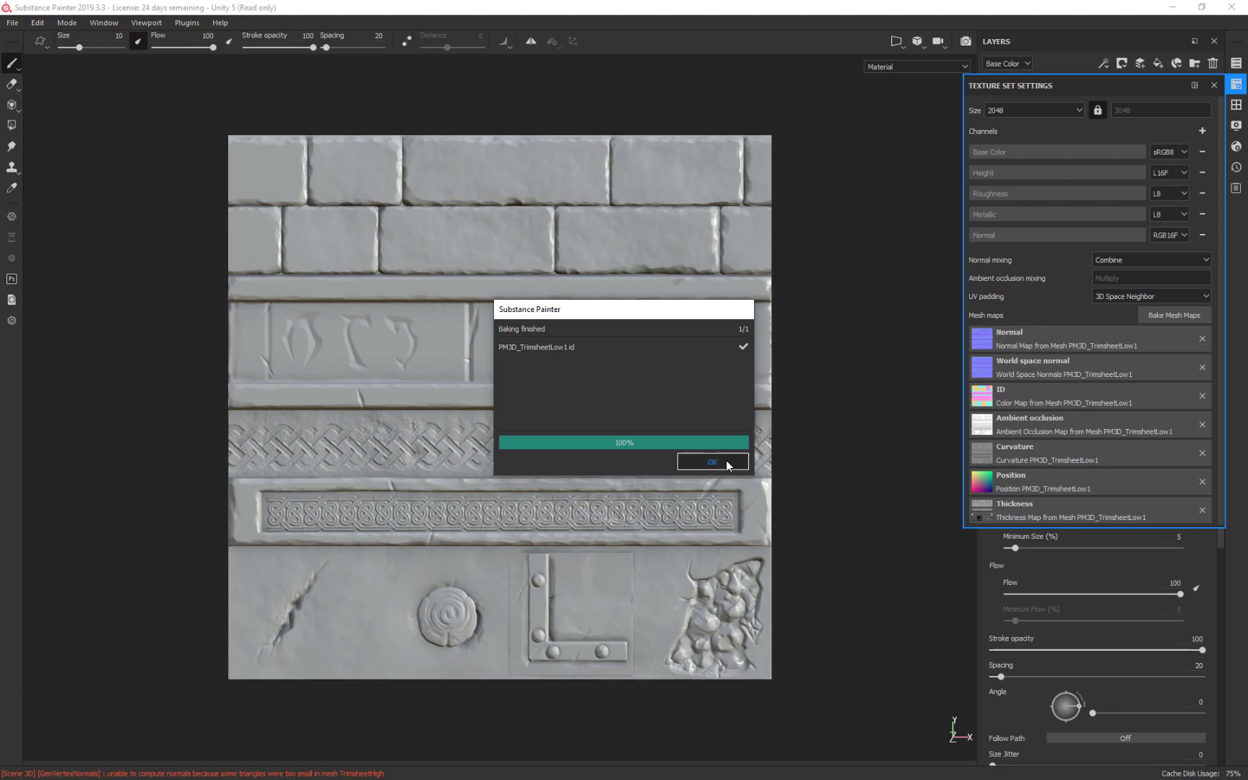
pyautogui.click(725, 462)
pyautogui.click(1008, 401)
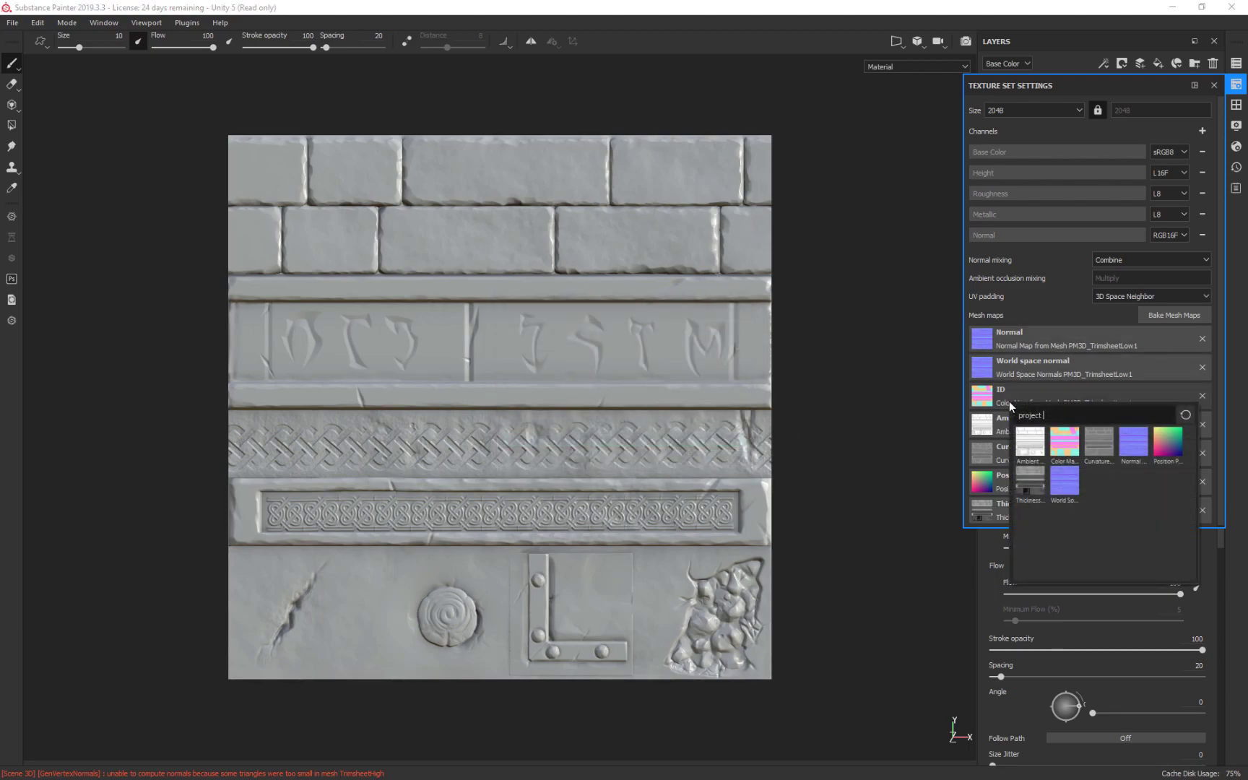
pyautogui.moveTo(1063, 446)
# Step: Replace the high definition mesh with Trim_highres2.fbx, set the ID color source to Vertex Color, and rebake the ID map
pyautogui.click(1164, 316)
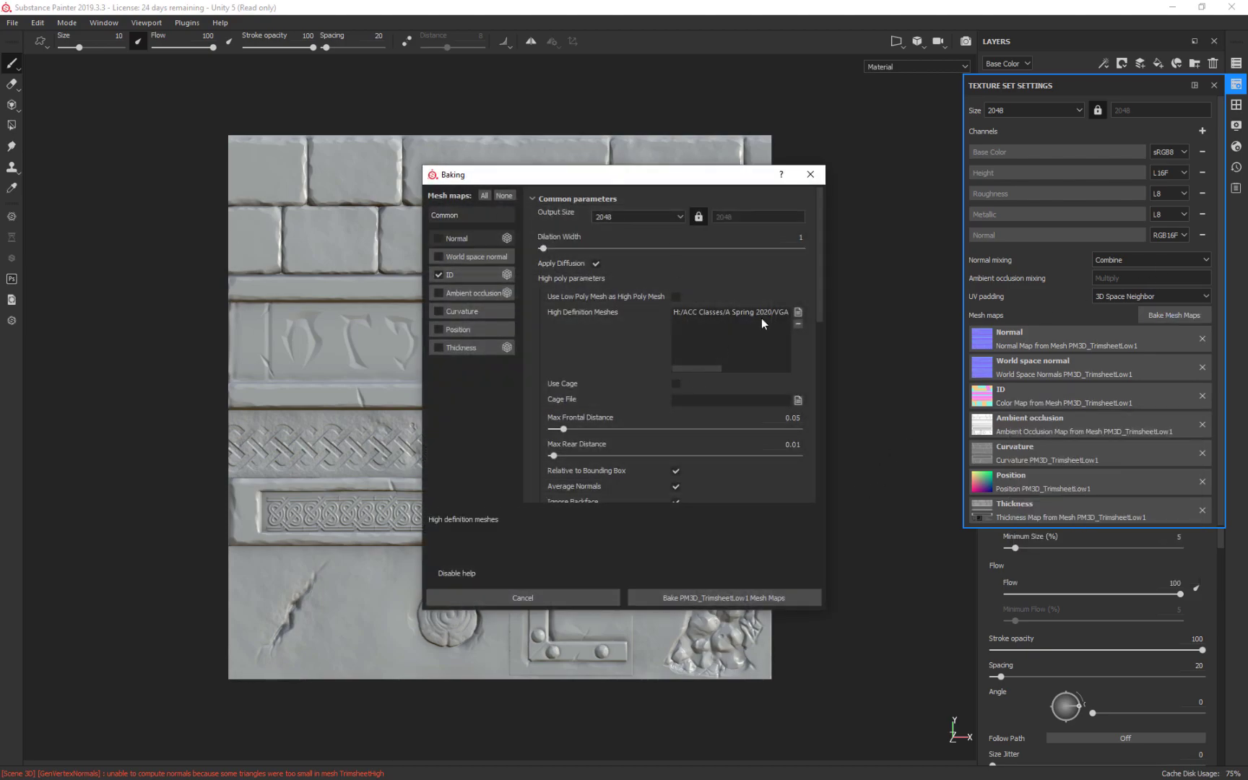
pyautogui.click(764, 314)
pyautogui.click(797, 324)
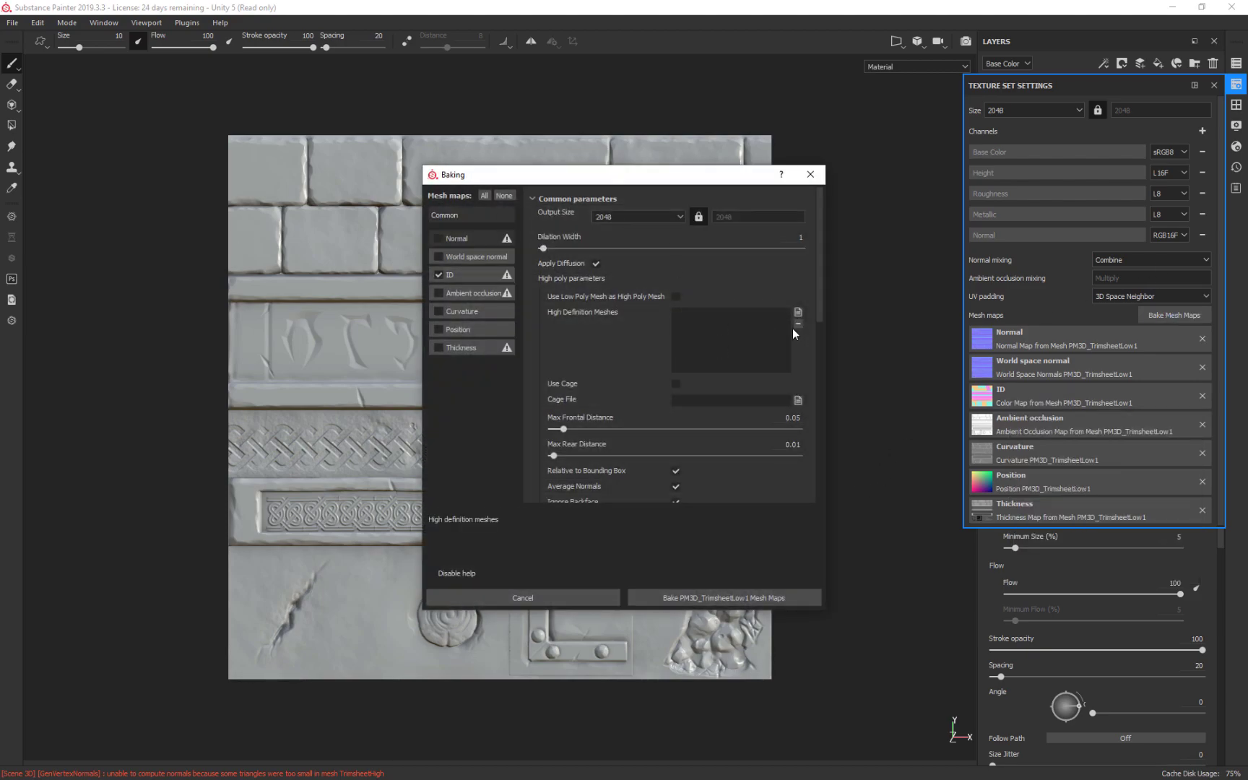
pyautogui.click(798, 312)
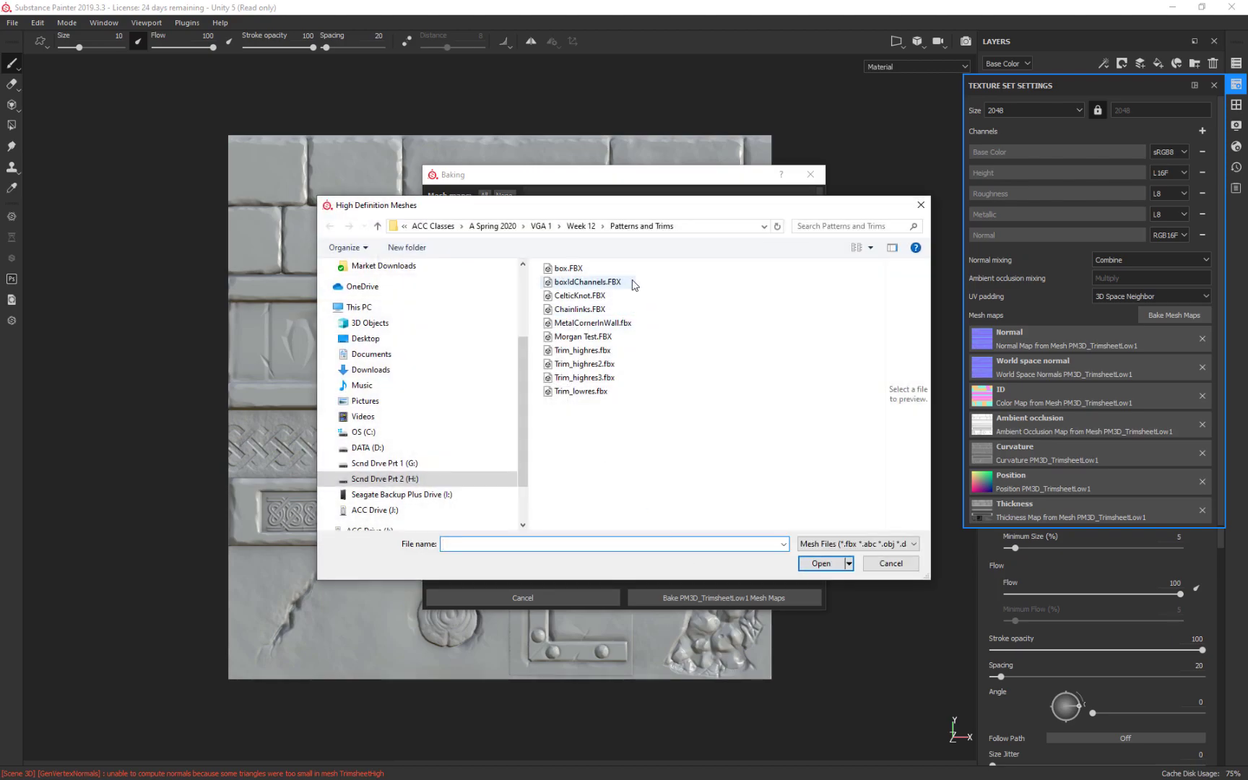
pyautogui.click(602, 367)
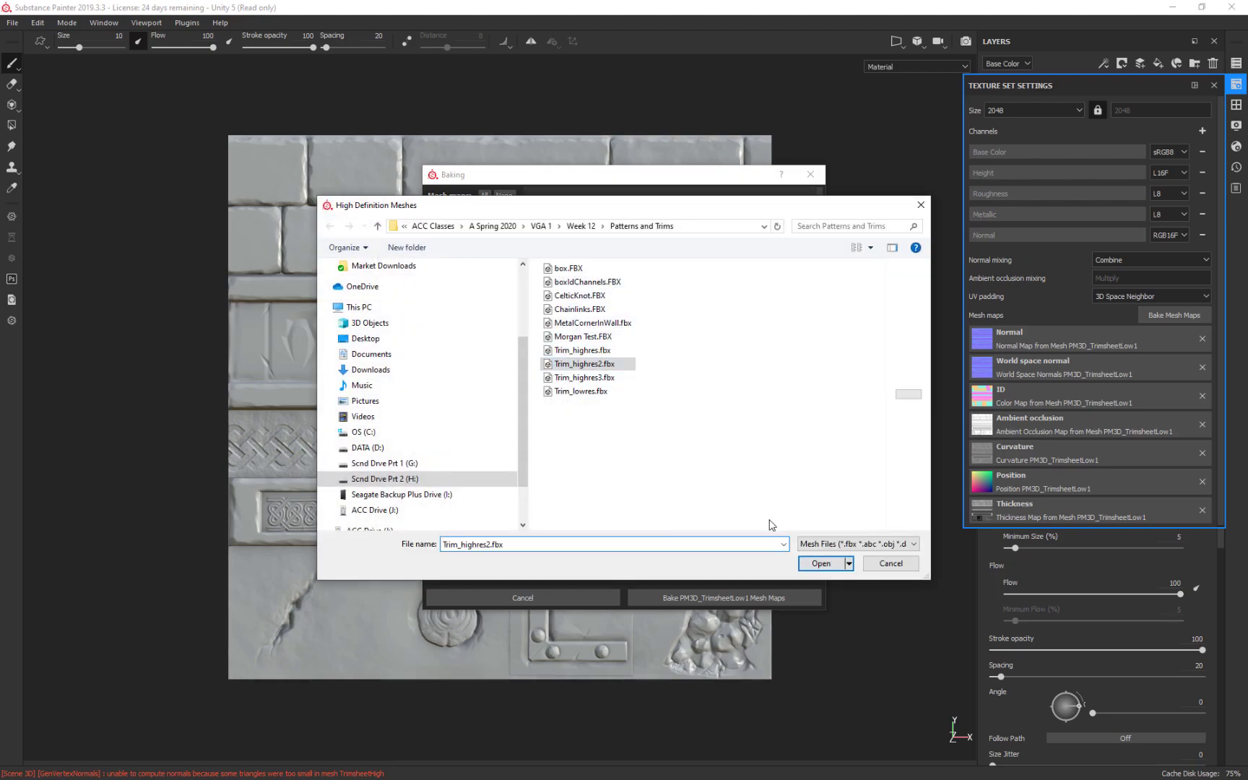
pyautogui.click(820, 564)
pyautogui.click(495, 274)
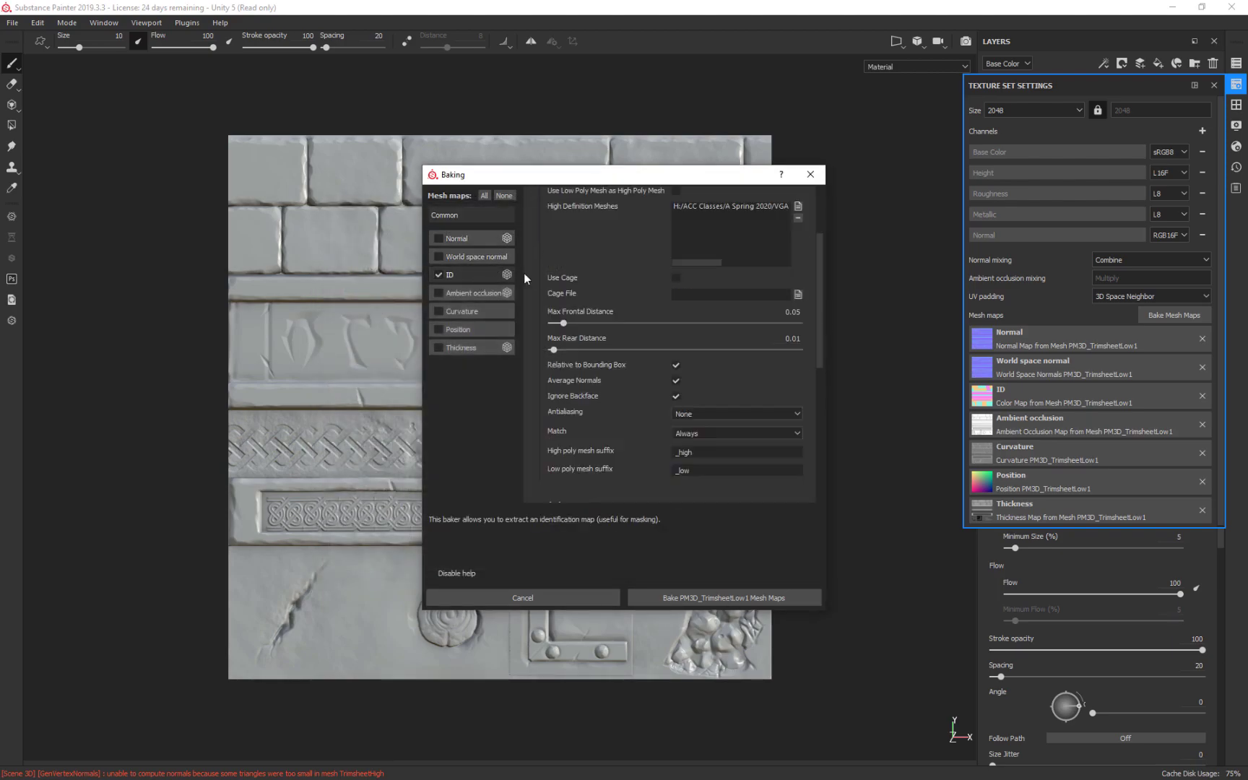
pyautogui.click(650, 214)
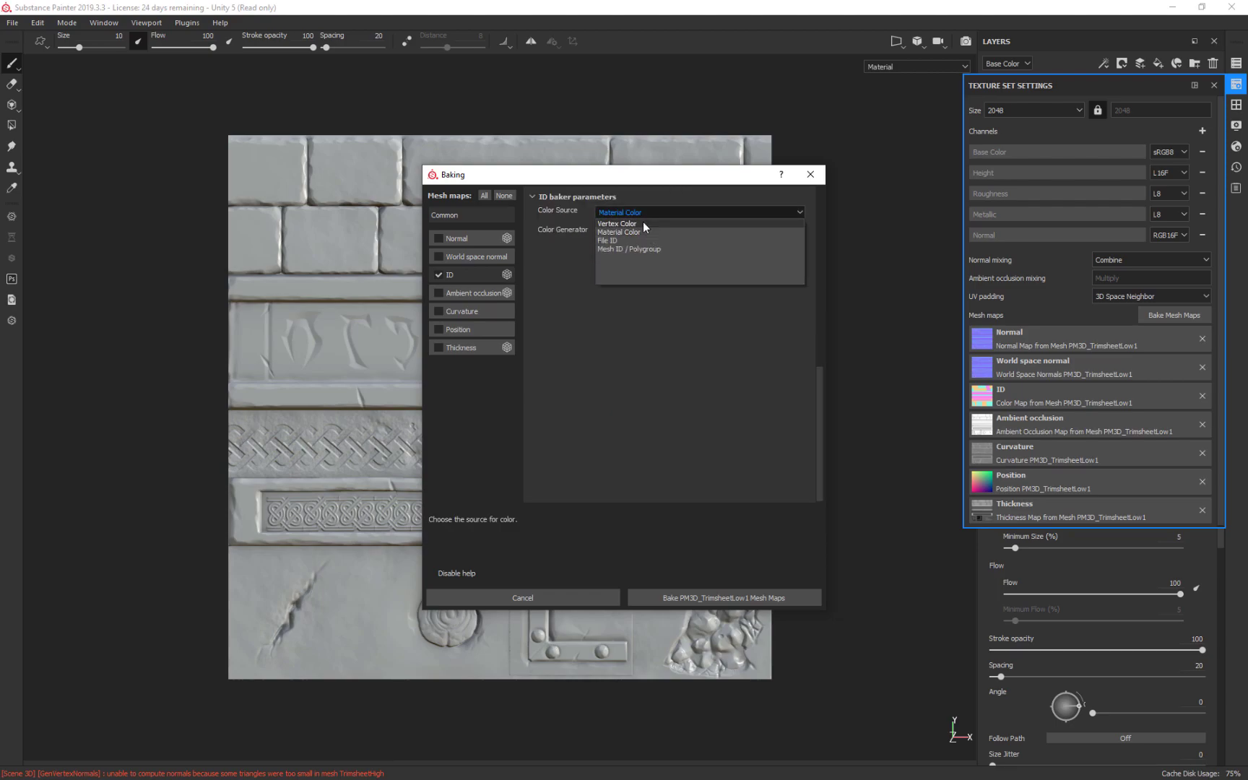
pyautogui.click(643, 222)
pyautogui.click(754, 602)
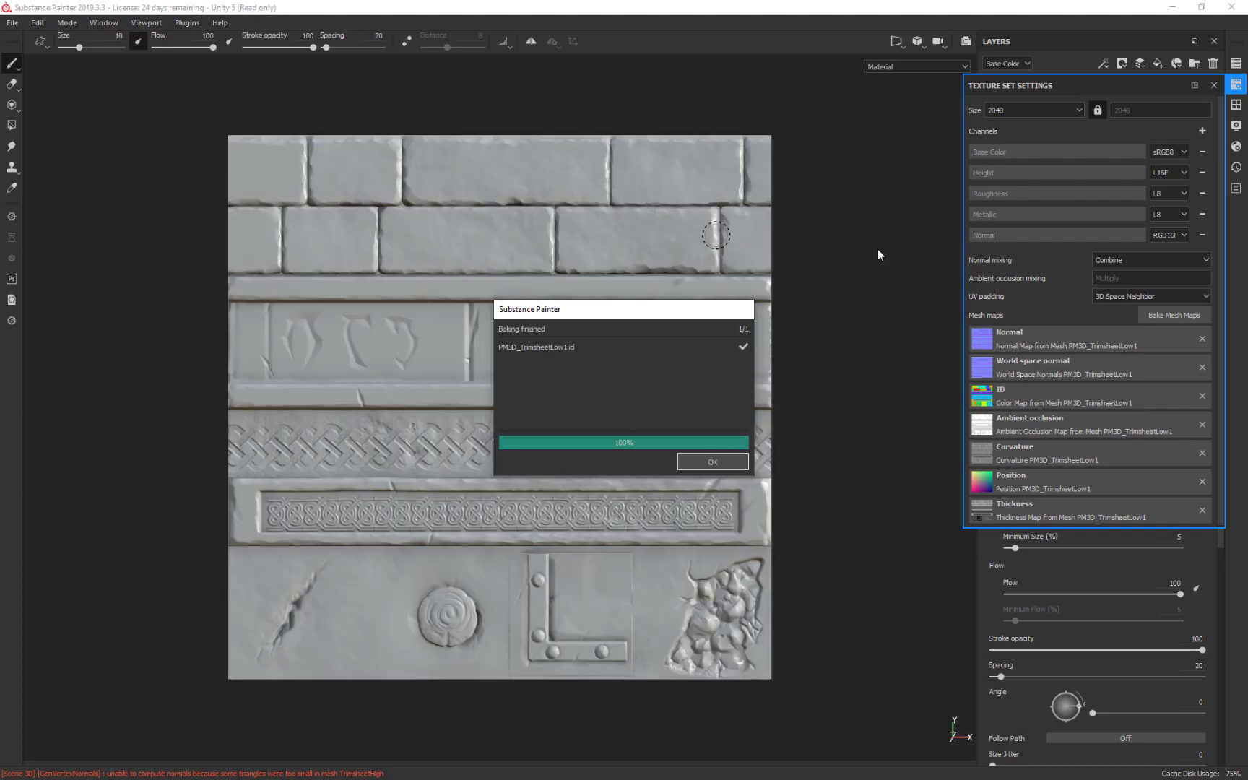
pyautogui.click(731, 461)
# Step: Close the texture set settings, add a fill layer, and dock the shelf with the Project resources below the viewport
pyautogui.click(1214, 85)
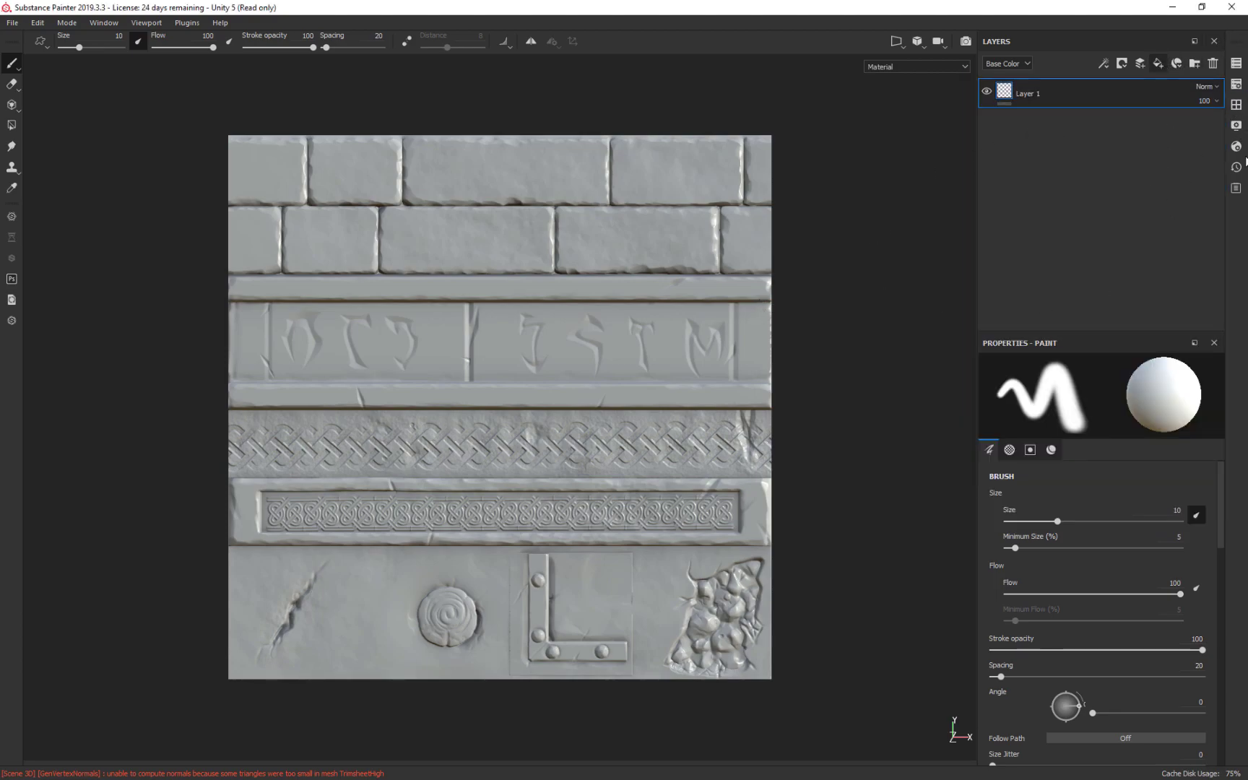
pyautogui.click(1236, 106)
pyautogui.moveTo(1058, 109); pyautogui.dragTo(688, 93)
pyautogui.click(200, 158)
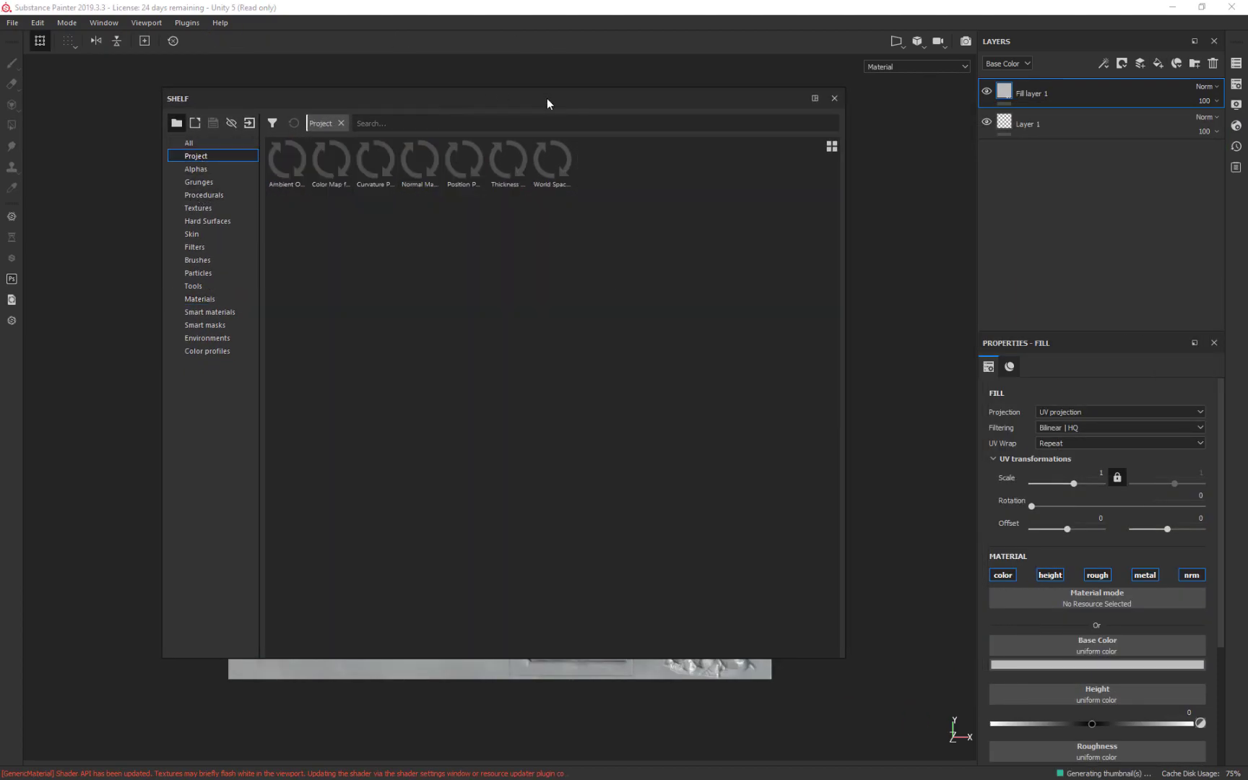
pyautogui.moveTo(564, 100); pyautogui.dragTo(426, 729)
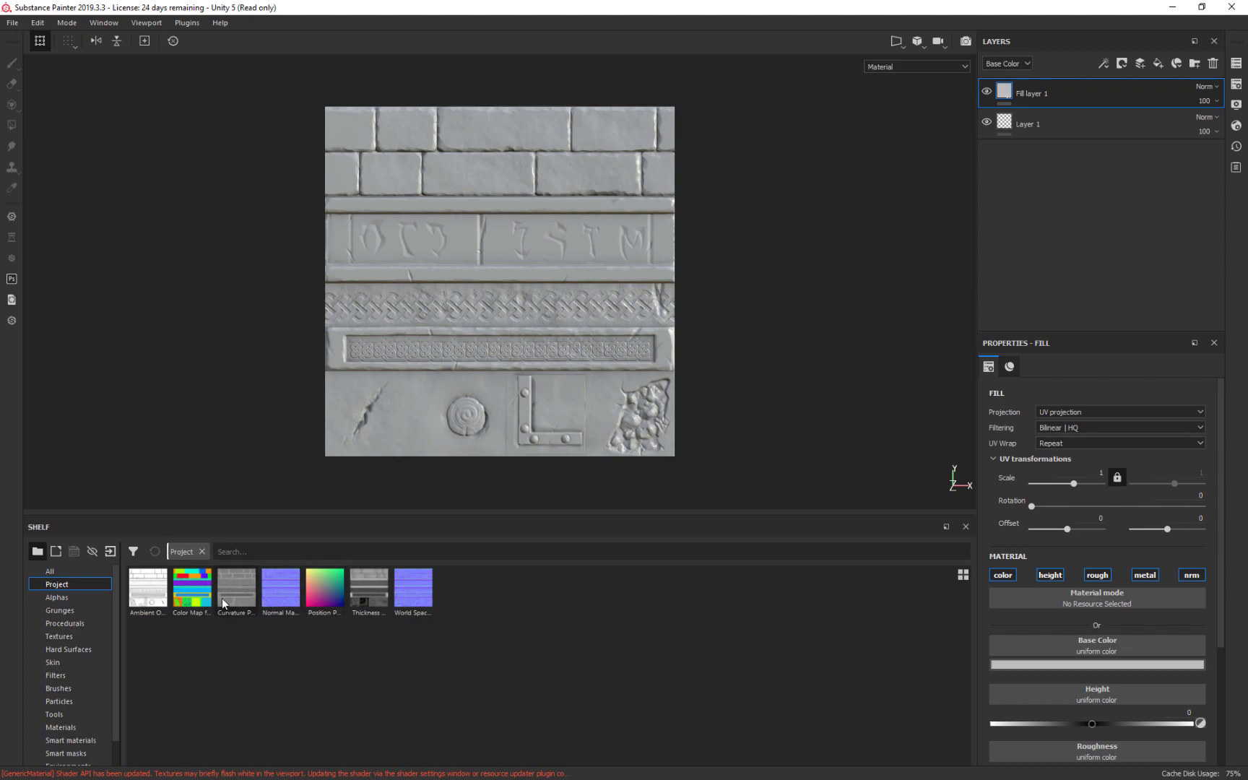
# Step: Assign the baked PM3D_TrimsheetLow1 color map to the base color of Fill layer 1 and check it on the plane
pyautogui.scroll(-3, 1016, 678)
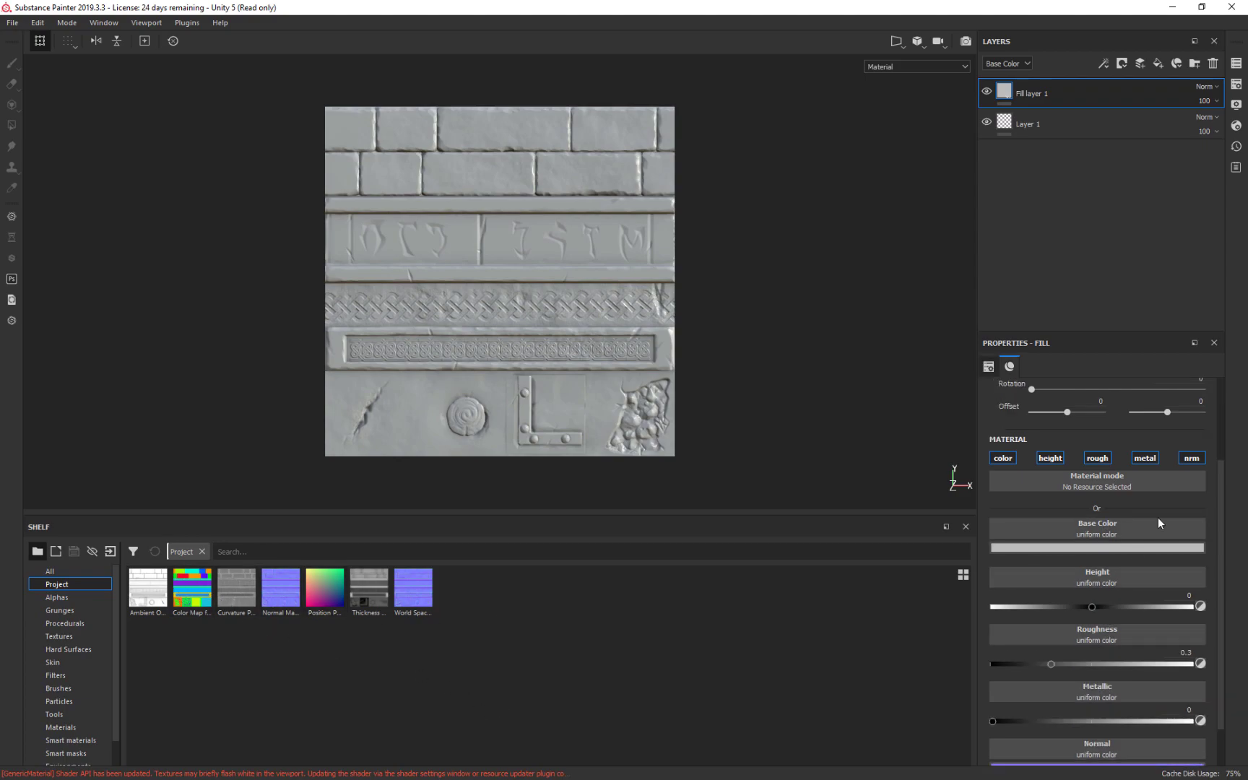
pyautogui.moveTo(192, 591); pyautogui.dragTo(1039, 537)
pyautogui.moveTo(782, 361)
pyautogui.keyDown('alt'); pyautogui.mouseDown()
pyautogui.moveTo(861, 301)
pyautogui.moveTo(774, 354)
pyautogui.moveTo(735, 268)
pyautogui.moveTo(683, 374)
pyautogui.moveTo(768, 382)
pyautogui.moveTo(669, 417)
pyautogui.moveTo(755, 307)
pyautogui.moveTo(939, 282)
pyautogui.moveTo(872, 348)
pyautogui.moveTo(774, 370)
pyautogui.moveTo(752, 340)
pyautogui.moveTo(769, 345)
pyautogui.mouseUp(); pyautogui.keyUp('alt')
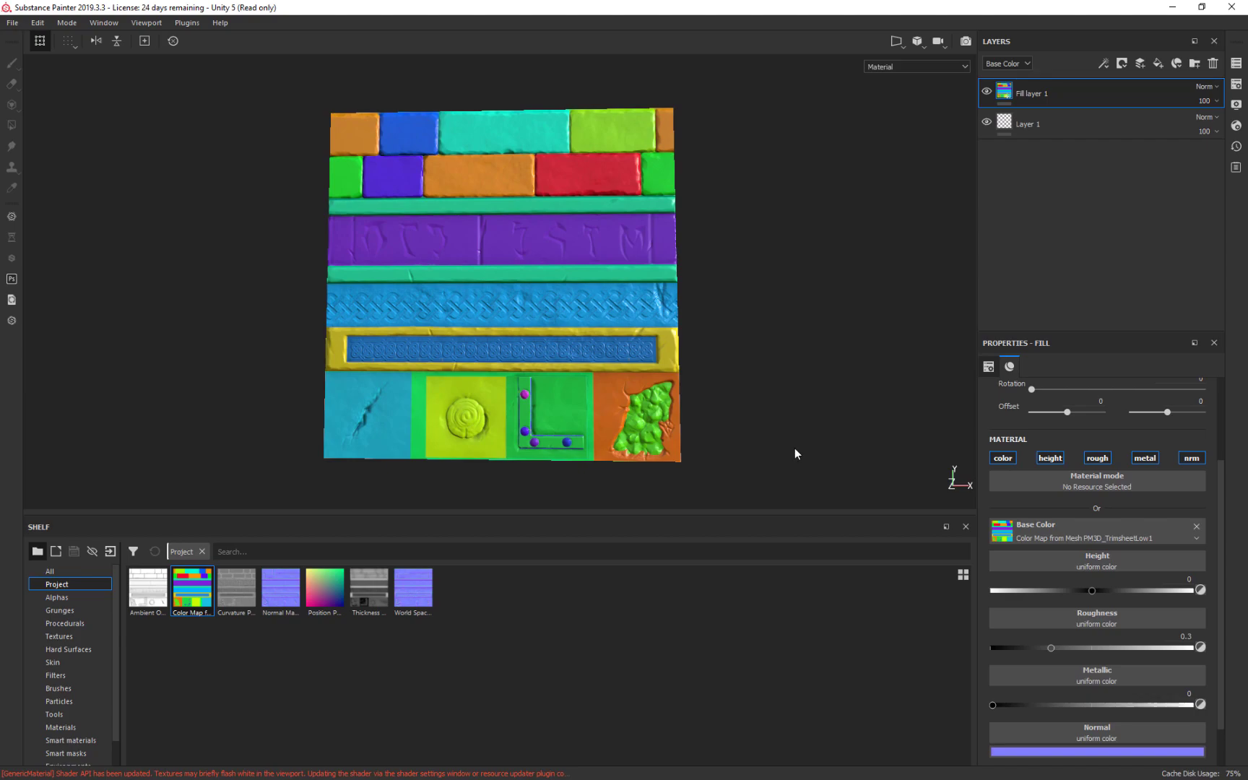
pyautogui.keyDown('alt'); pyautogui.keyDown('shift'); pyautogui.moveTo(475, 425); pyautogui.dragTo(974, 488); pyautogui.keyUp('shift'); pyautogui.keyUp('alt')
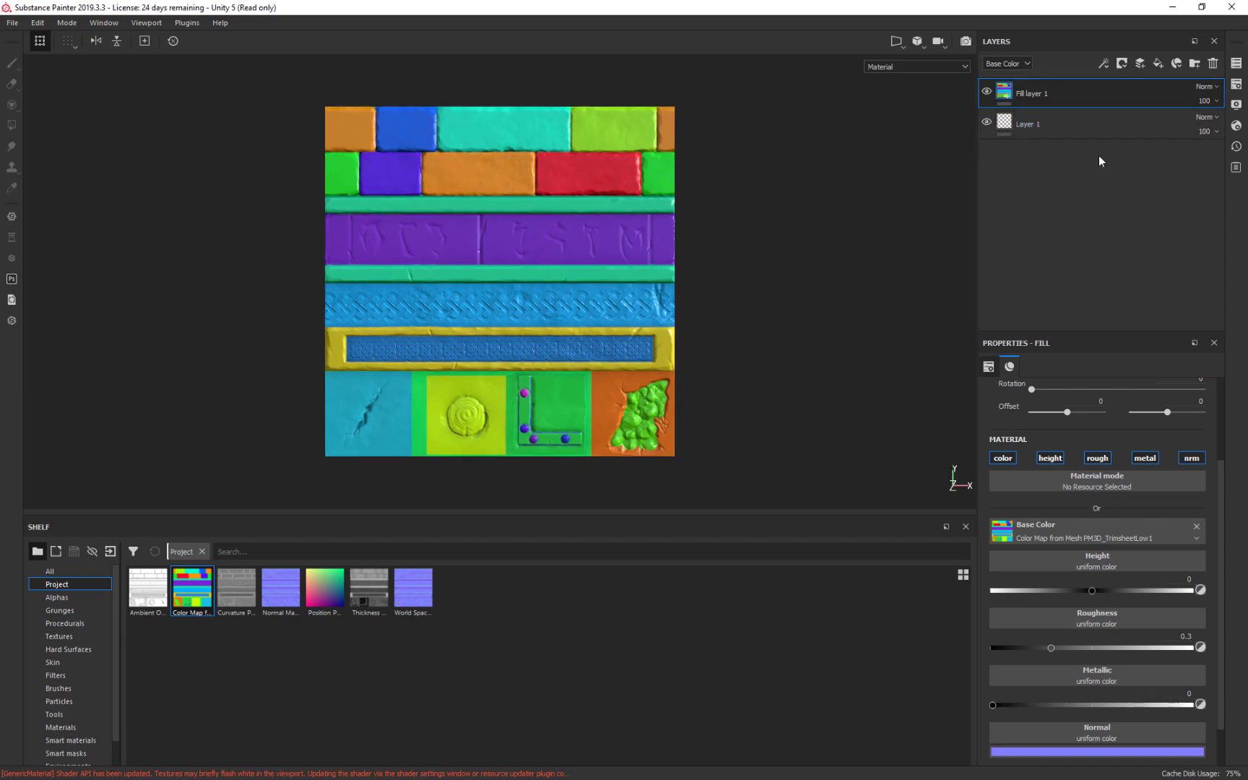